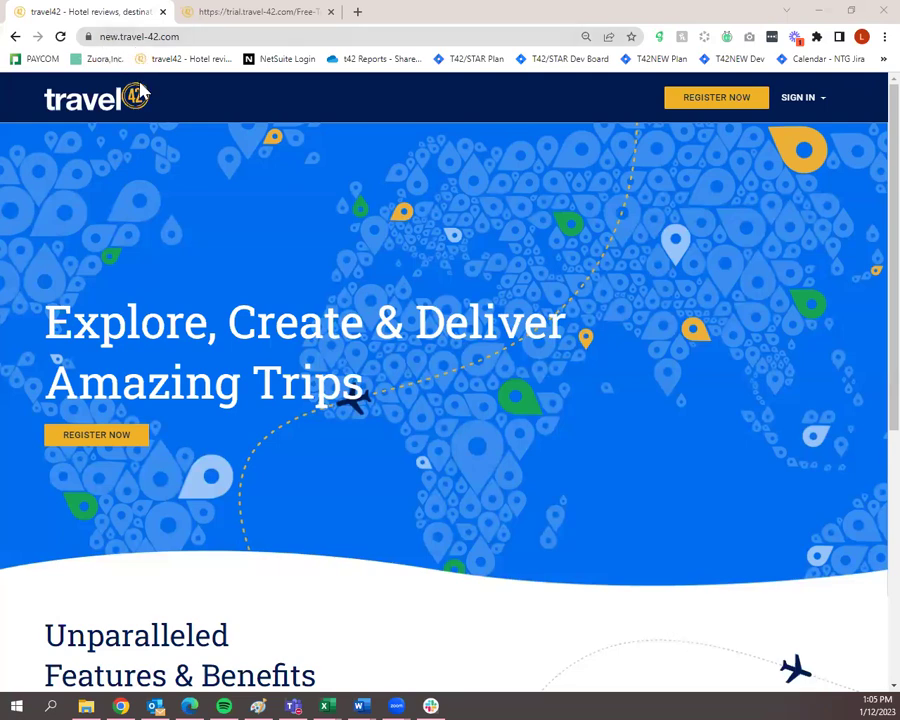
Show the travel42 free-trial sign-up form in the trial.travel-42.com tab.
{"action": "scroll", "coordinate": [406, 342], "scroll_direction": "down", "scroll_amount": 5}
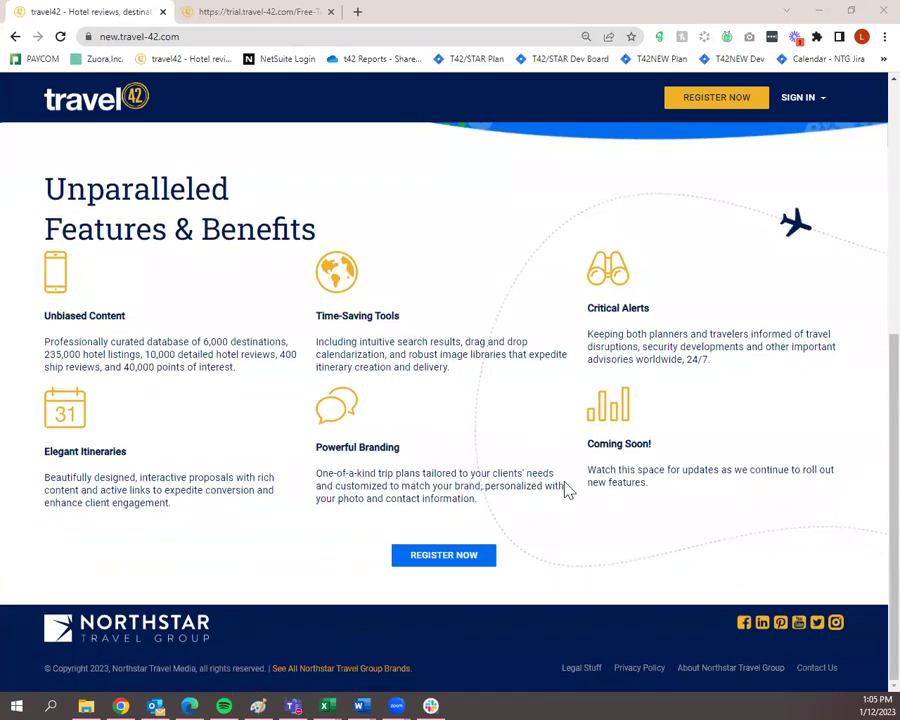
{"action": "scroll", "coordinate": [520, 655], "scroll_direction": "up", "scroll_amount": 5}
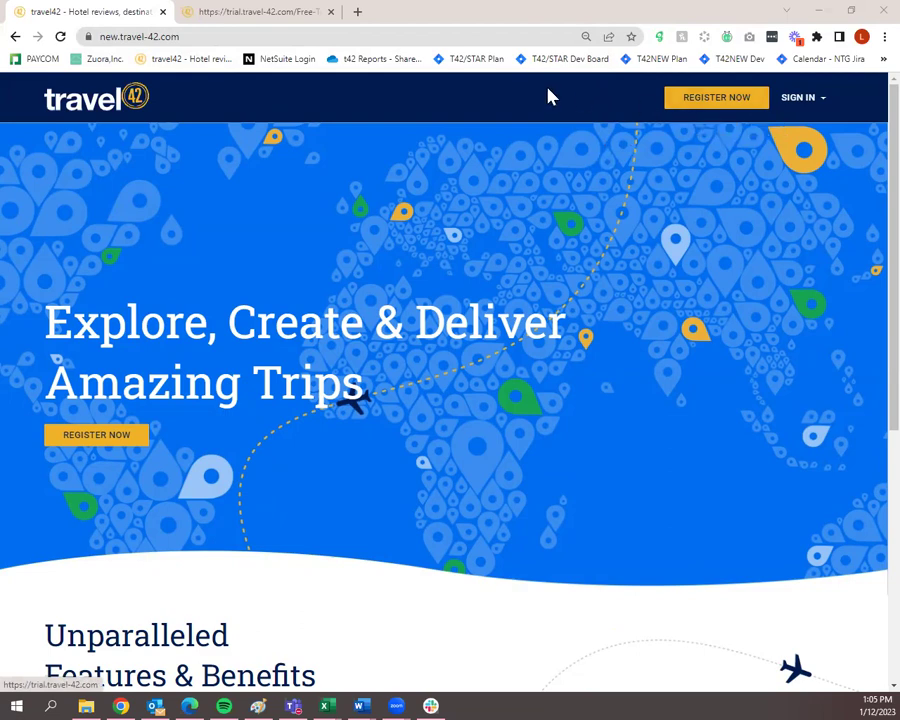
{"action": "left_click", "coordinate": [288, 18]}
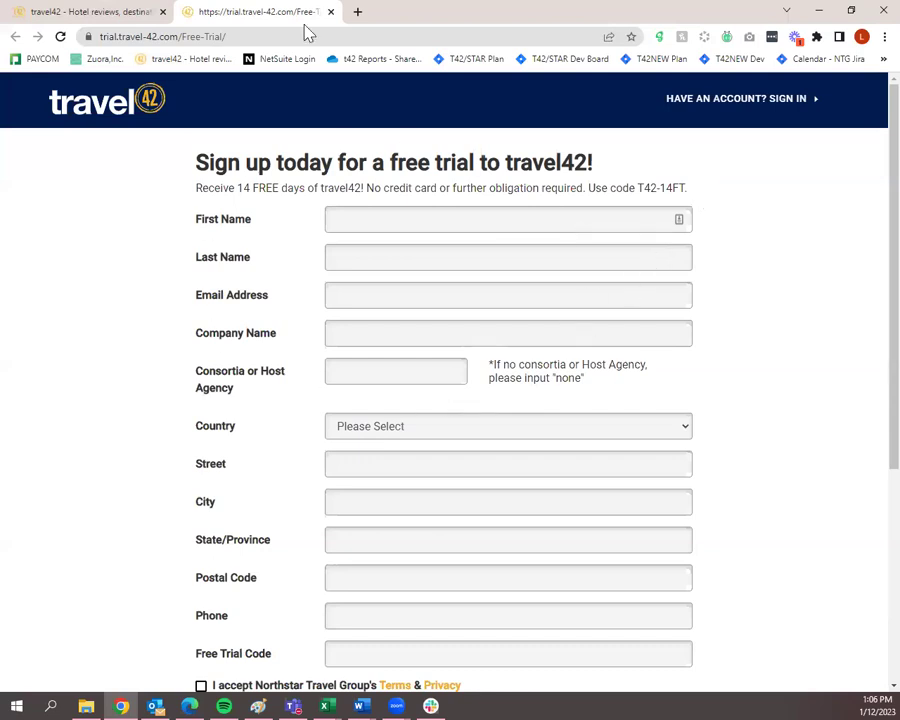
Return to the new.travel-42.com homepage and bring up the Sign In panel with saved credentials.
{"action": "left_click", "coordinate": [118, 11]}
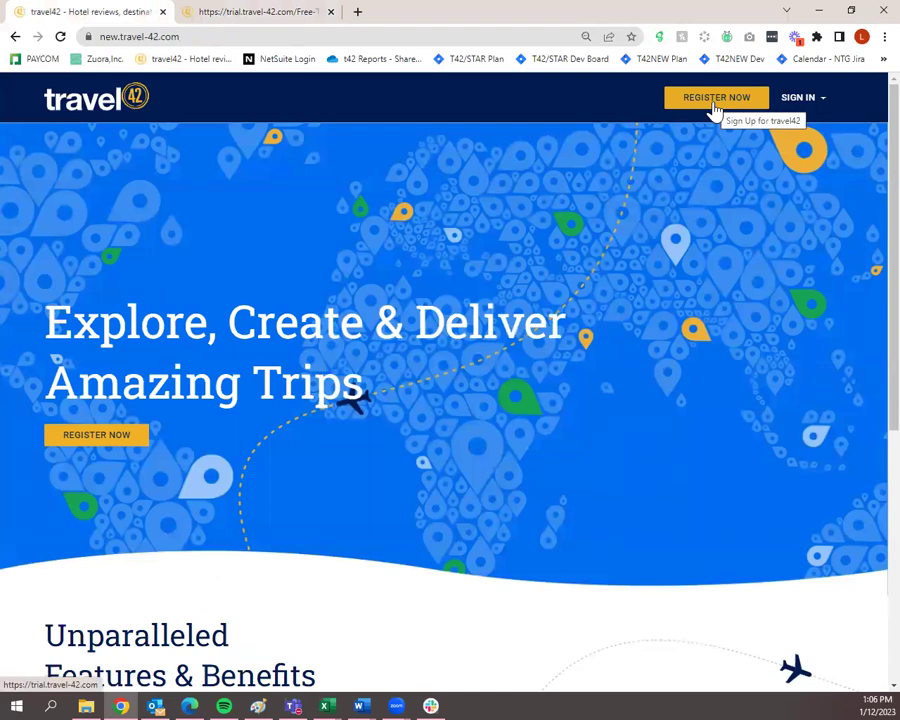
{"action": "left_click", "coordinate": [800, 100]}
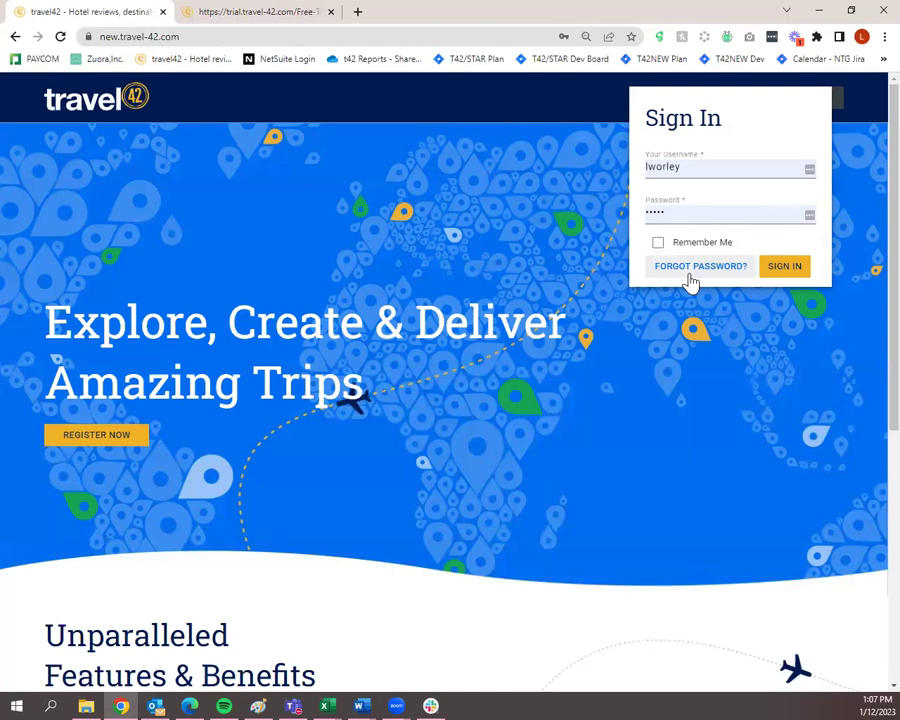
Log in with the autofilled credentials to reach My Dashboard and its Trip Plans list.
{"action": "left_click", "coordinate": [787, 277]}
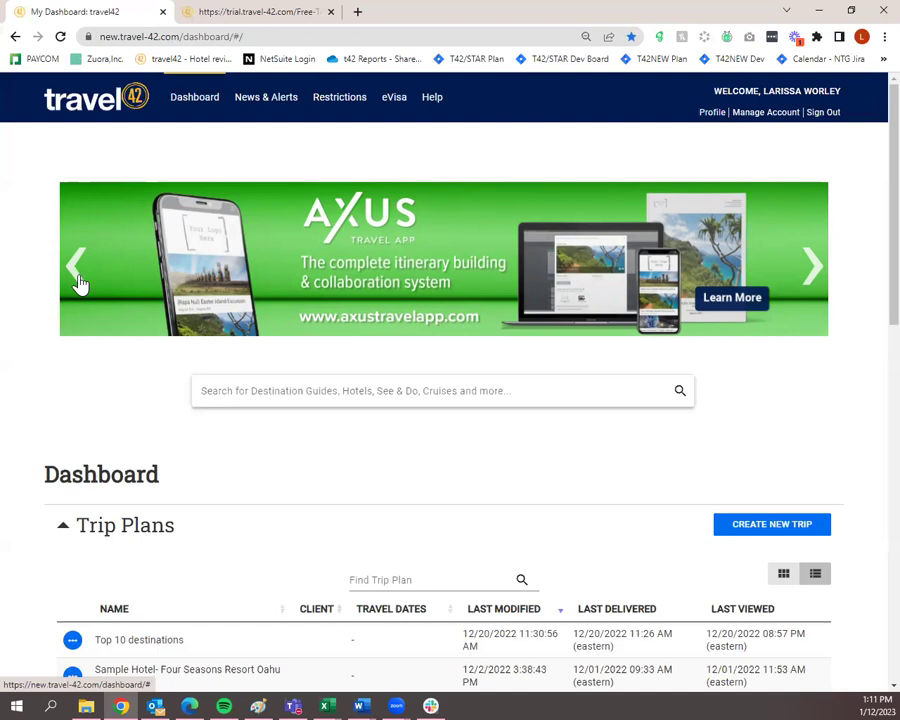
{"action": "left_click", "coordinate": [78, 266]}
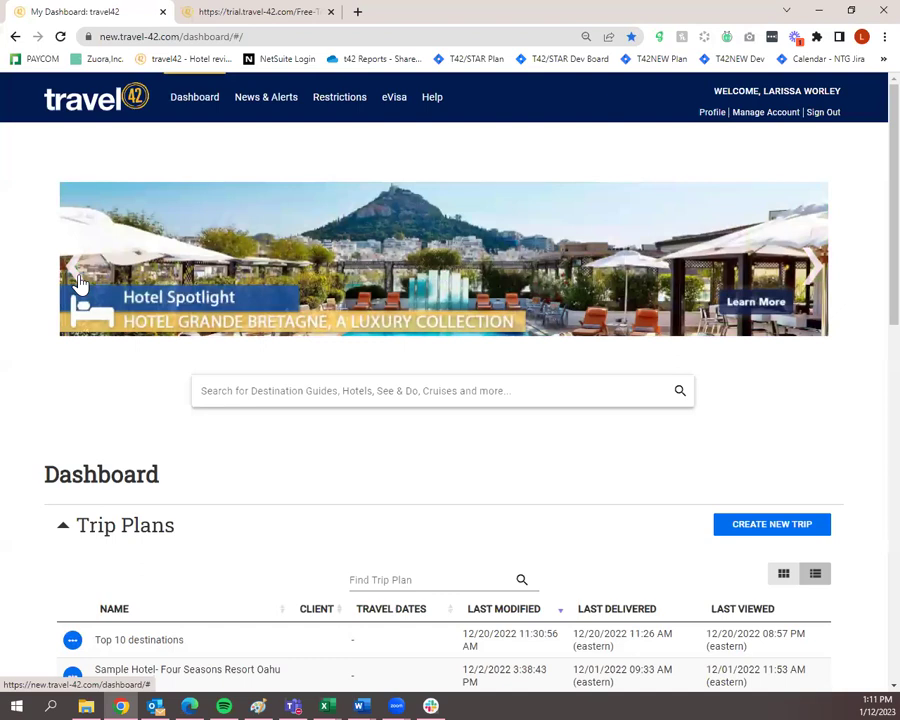
{"action": "left_click", "coordinate": [78, 283]}
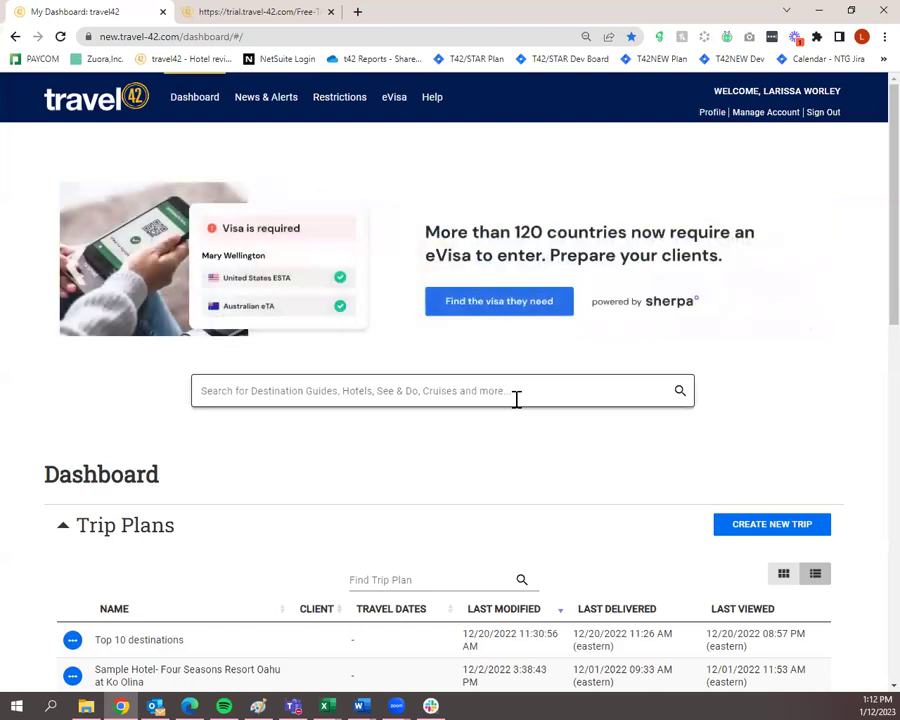
Search for 'jamaica', reviewing the suggestion list before running the full search.
{"action": "left_click", "coordinate": [516, 392]}
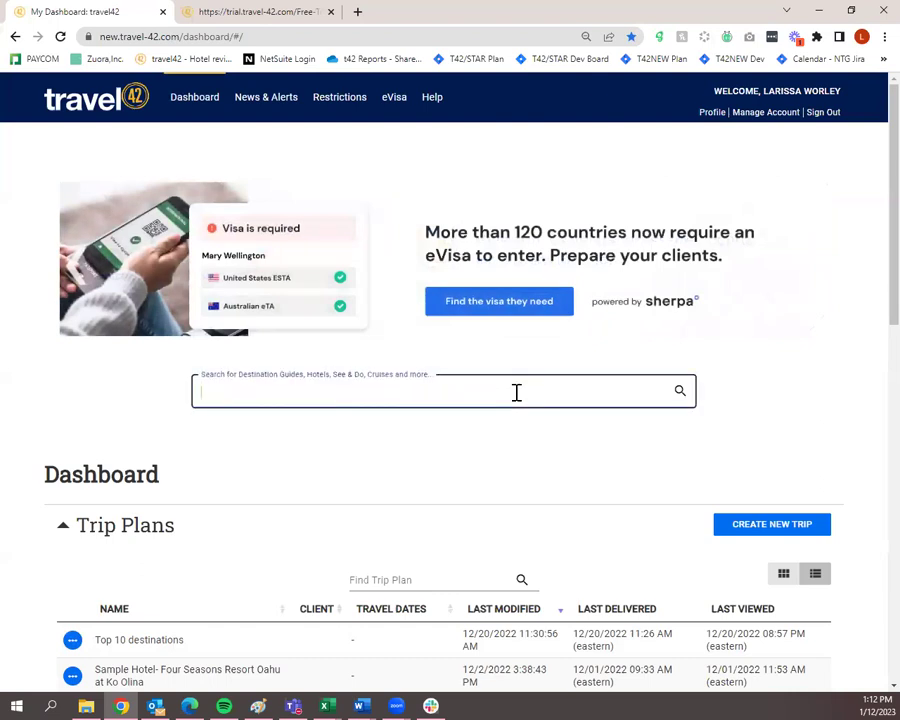
{"action": "type", "text": "jamaica"}
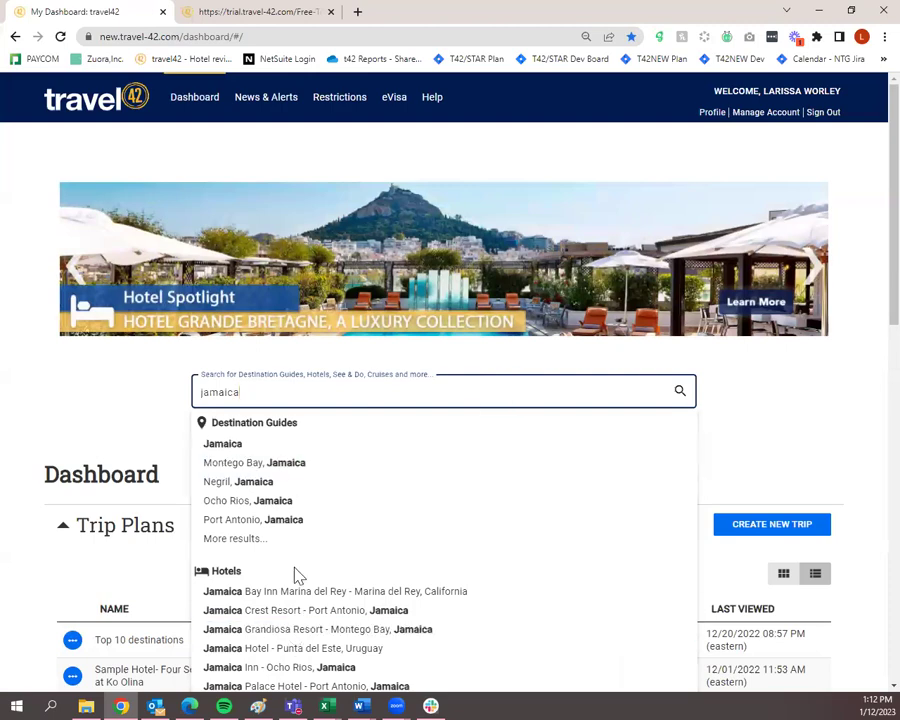
{"action": "scroll", "coordinate": [320, 475], "scroll_direction": "down", "scroll_amount": 2}
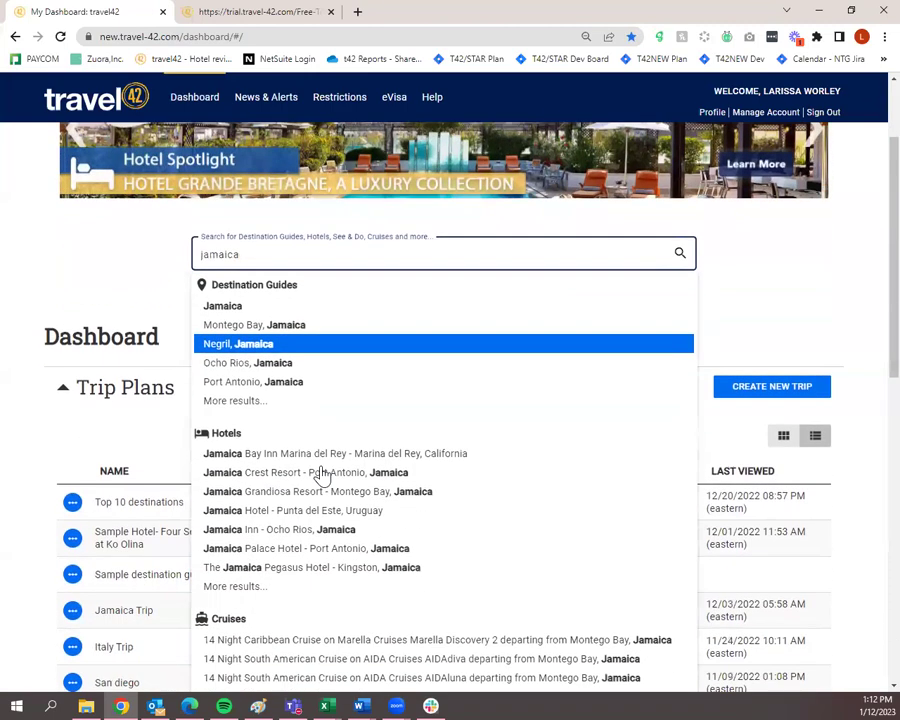
{"action": "scroll", "coordinate": [320, 475], "scroll_direction": "down", "scroll_amount": 1}
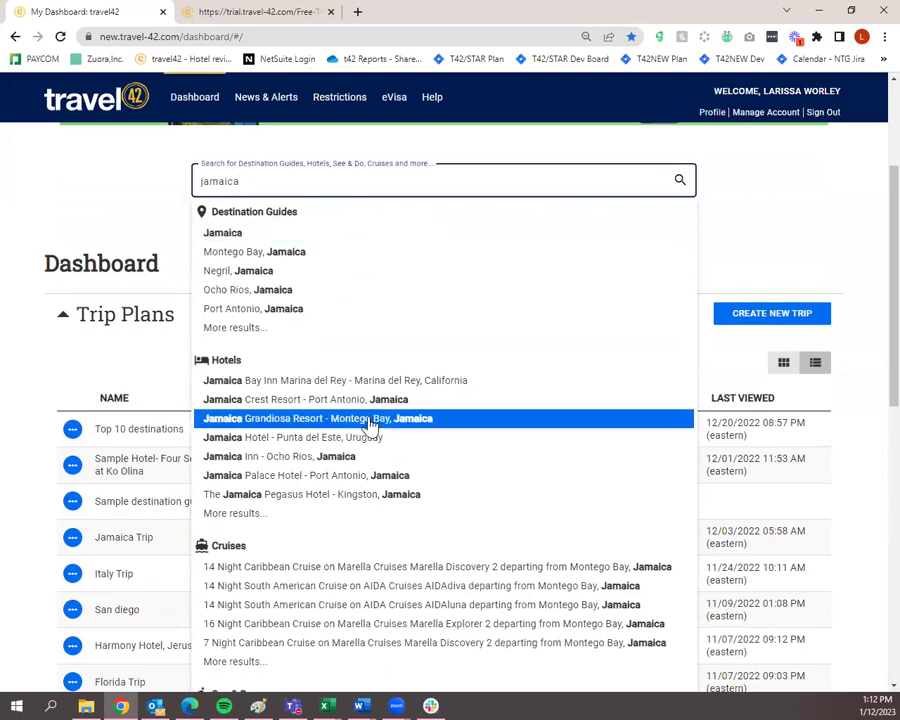
{"action": "scroll", "coordinate": [370, 424], "scroll_direction": "up", "scroll_amount": 1}
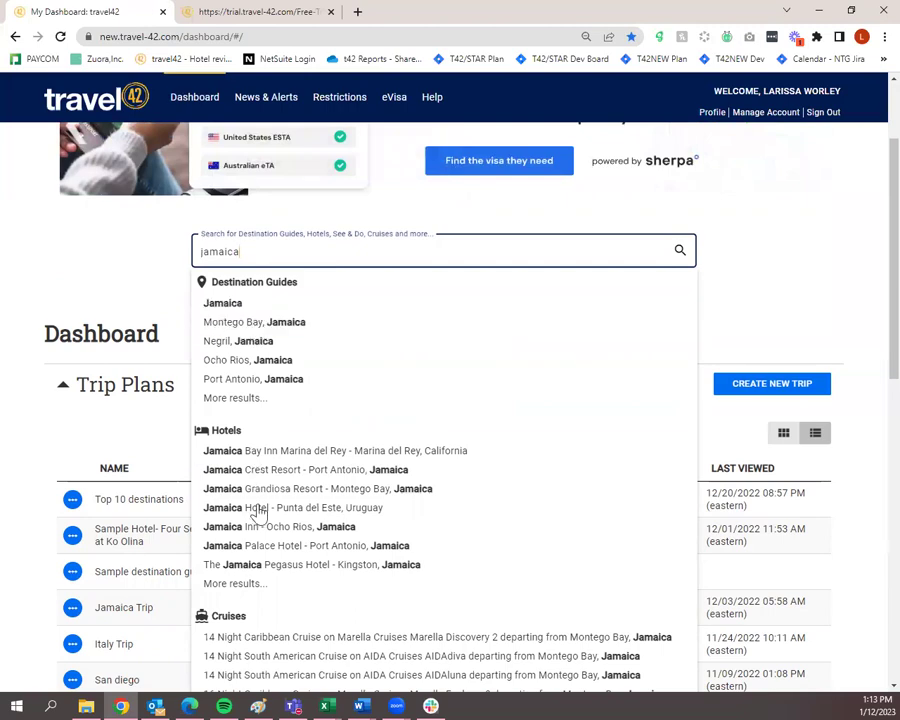
{"action": "scroll", "coordinate": [278, 490], "scroll_direction": "down", "scroll_amount": 3}
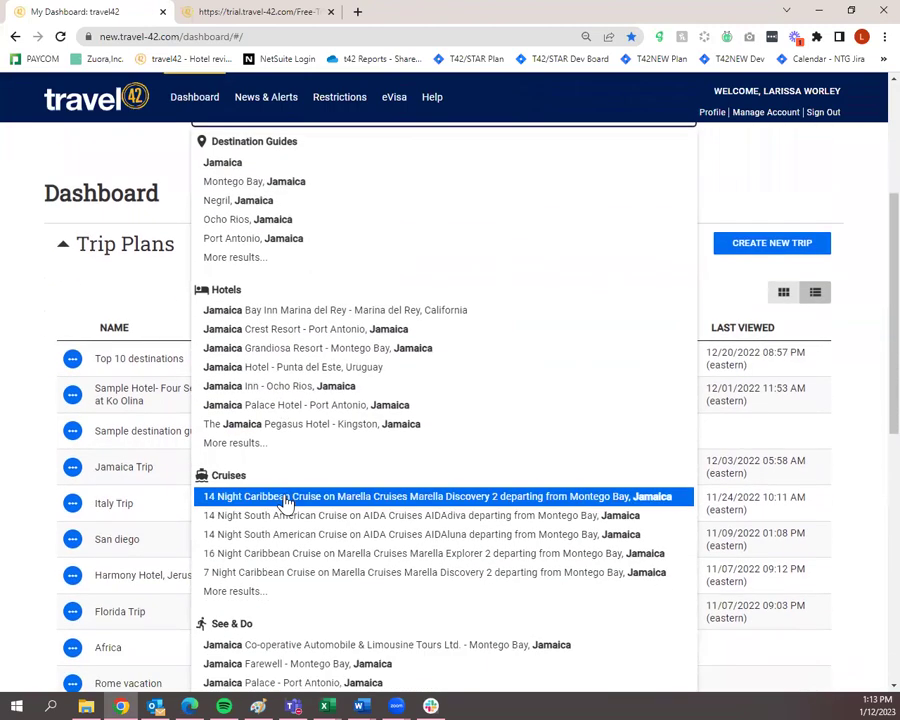
{"action": "scroll", "coordinate": [288, 508], "scroll_direction": "down", "scroll_amount": 2}
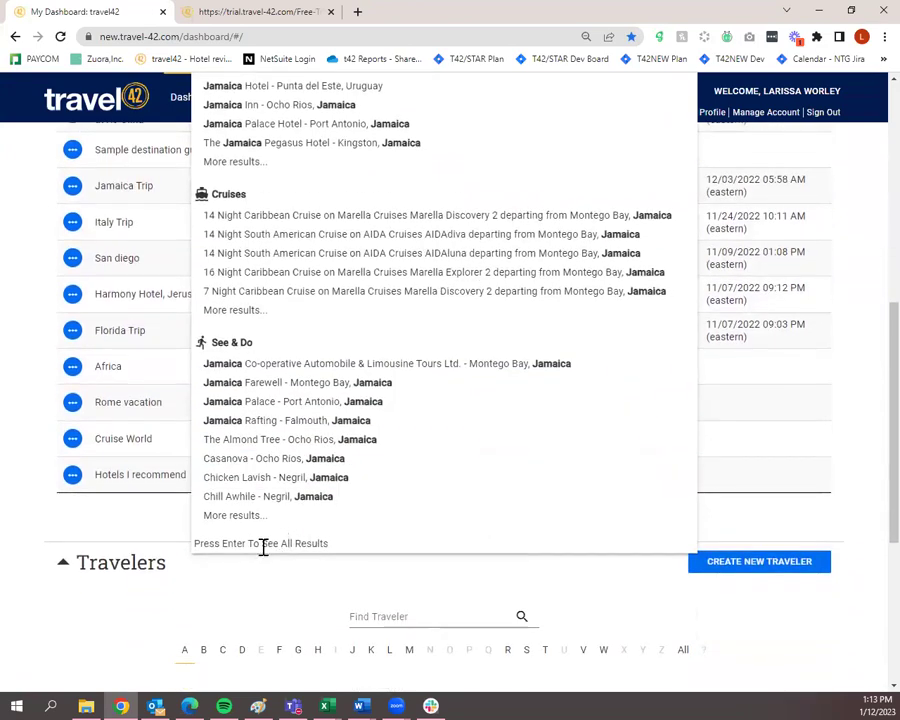
{"action": "scroll", "coordinate": [262, 544], "scroll_direction": "up", "scroll_amount": 5}
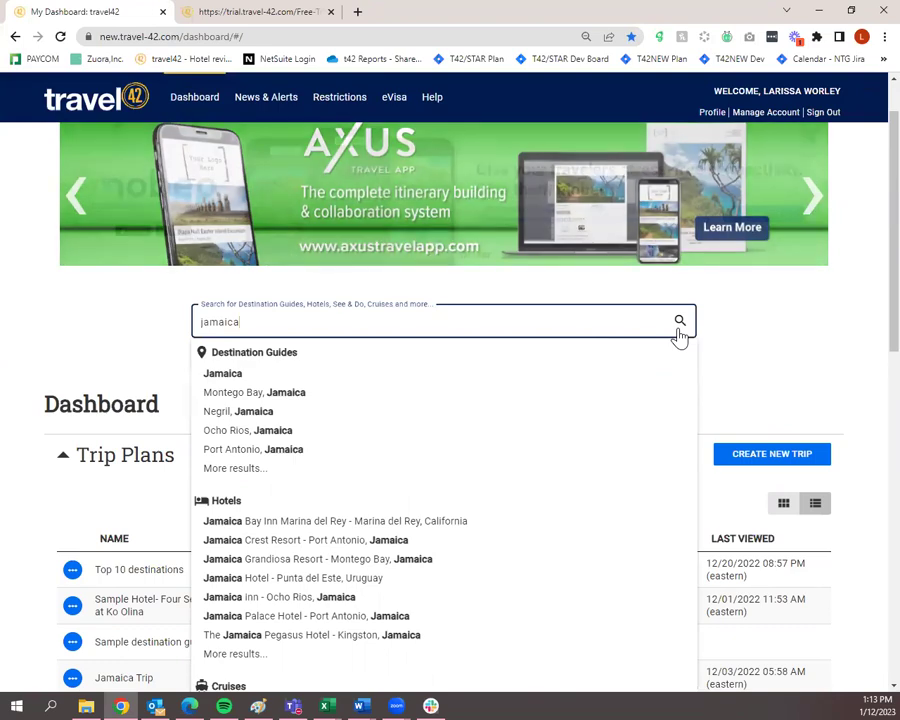
{"action": "left_click", "coordinate": [678, 330]}
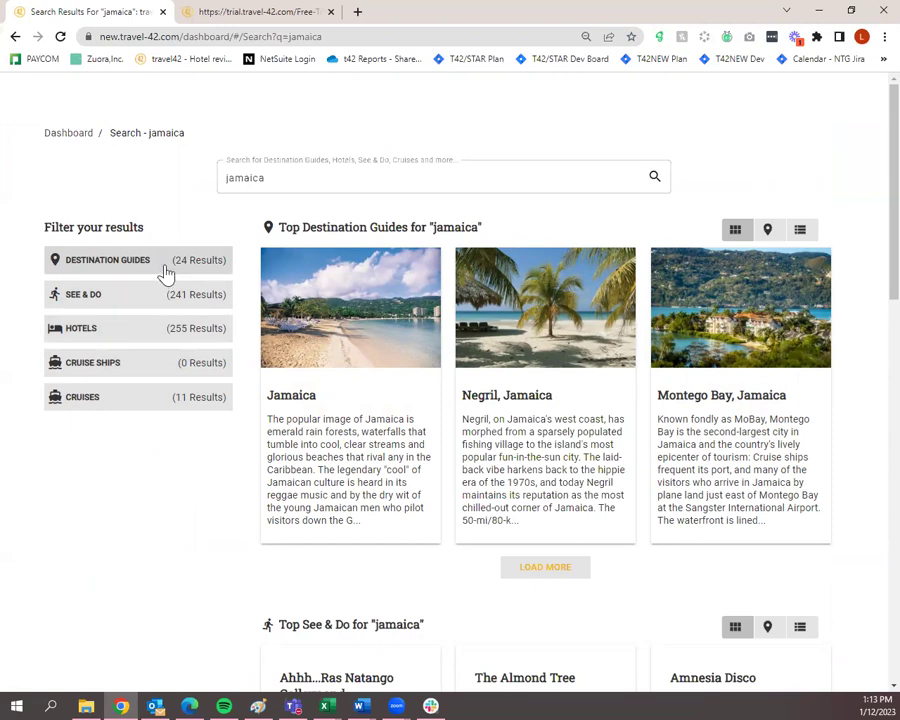
Filter the jamaica results to destination guides and browse Jamaica, Negril, Montego Bay and others.
{"action": "left_click", "coordinate": [160, 268]}
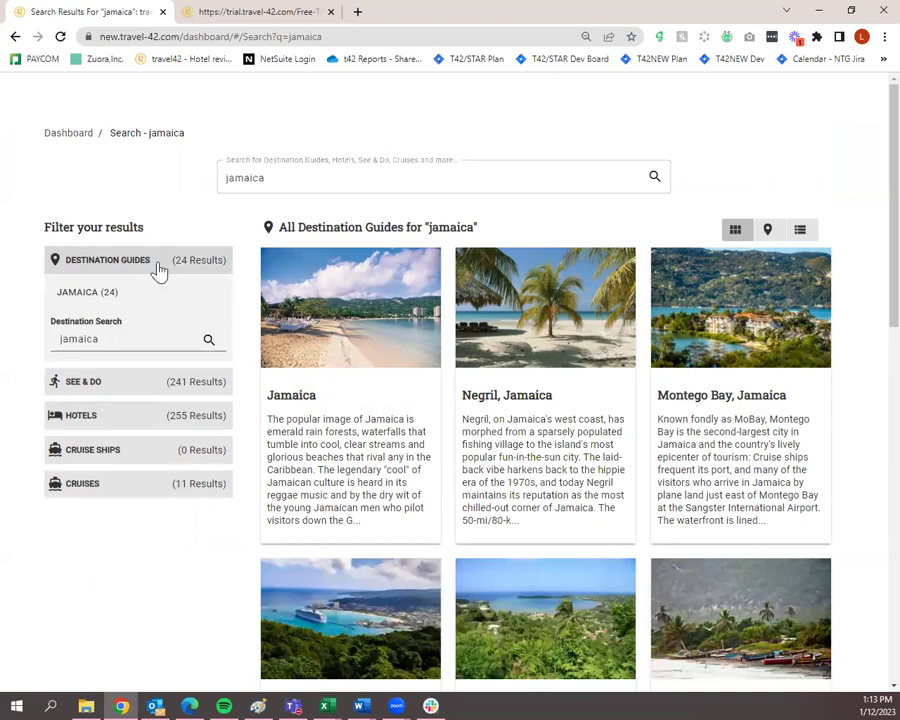
{"action": "mouse_move", "coordinate": [534, 410]}
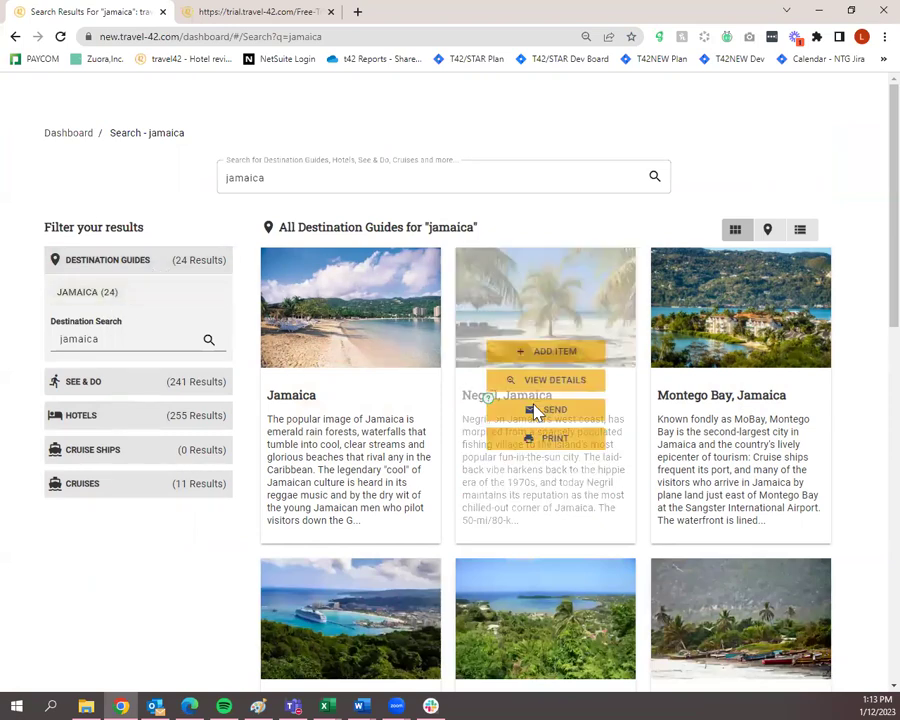
{"action": "scroll", "coordinate": [475, 487], "scroll_direction": "down", "scroll_amount": 4}
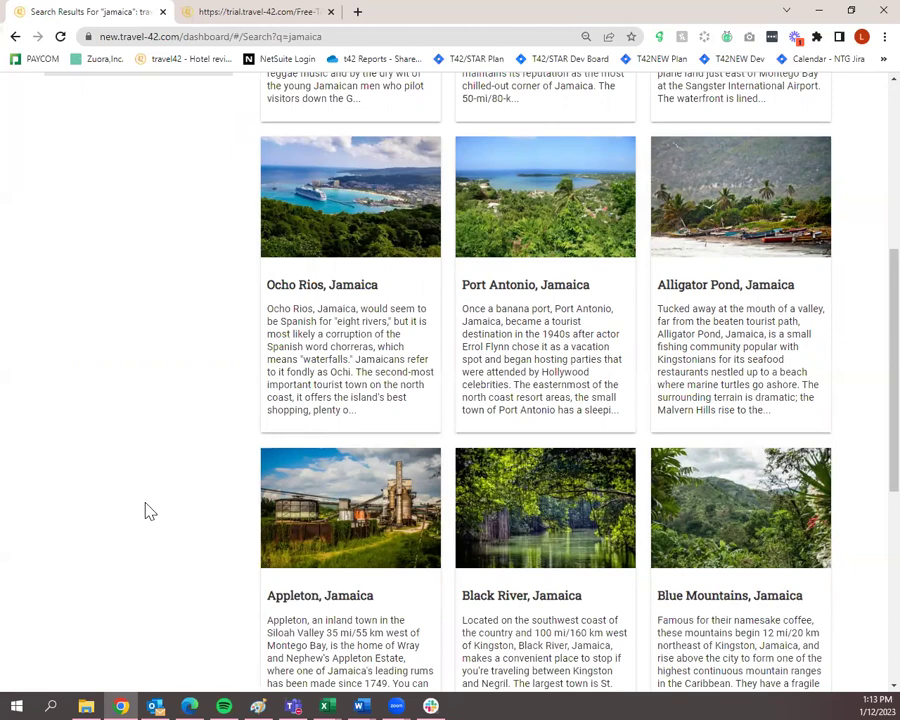
{"action": "scroll", "coordinate": [146, 508], "scroll_direction": "up", "scroll_amount": 4}
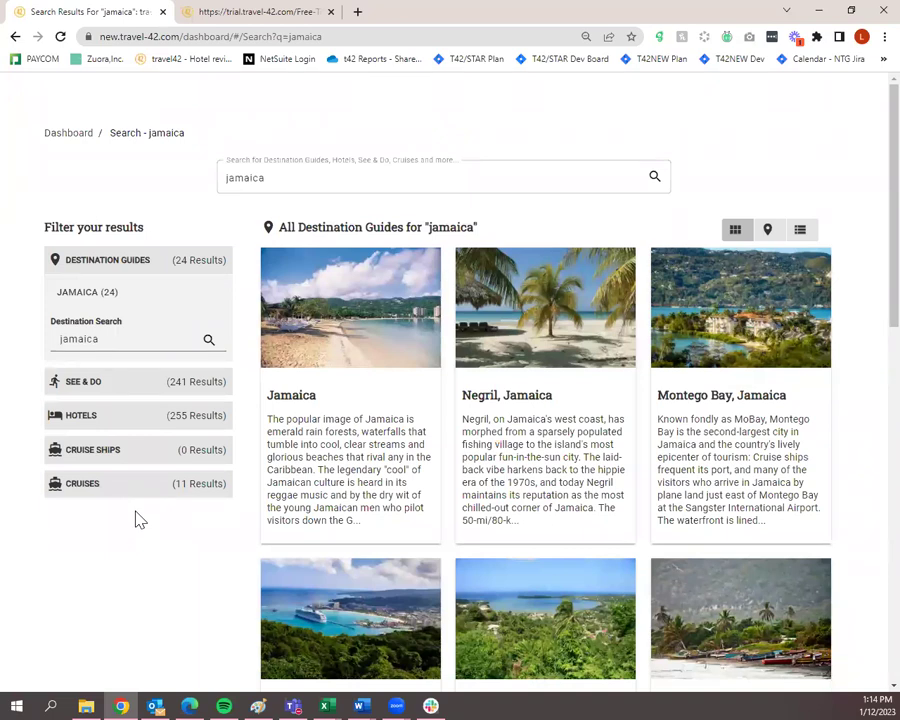
List all 255 hotel results, toggling 'Show only hotels with a review' on then off.
{"action": "left_click", "coordinate": [118, 423]}
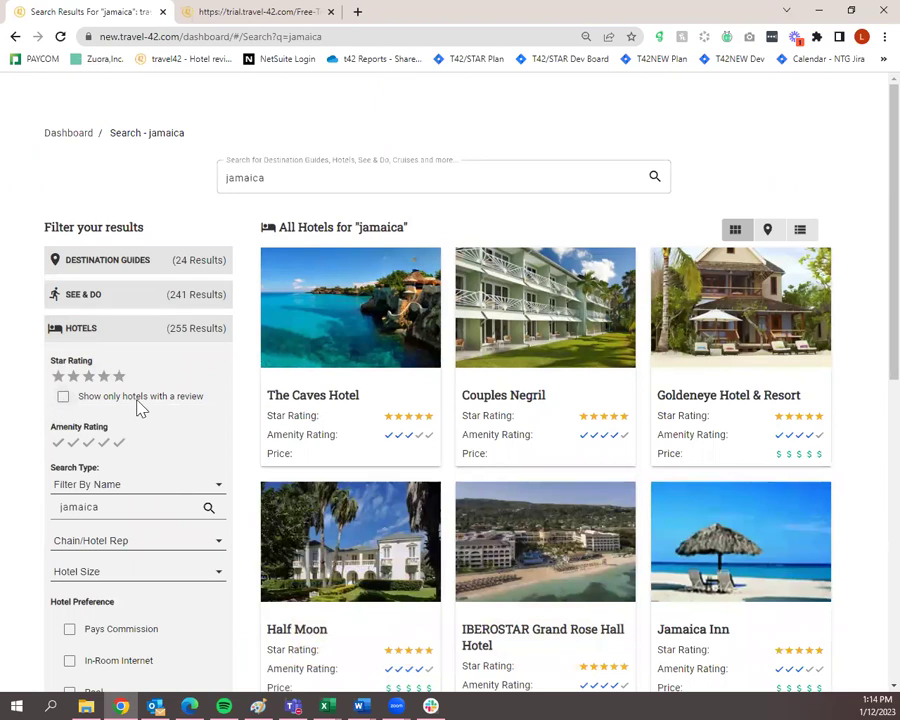
{"action": "left_click", "coordinate": [62, 400]}
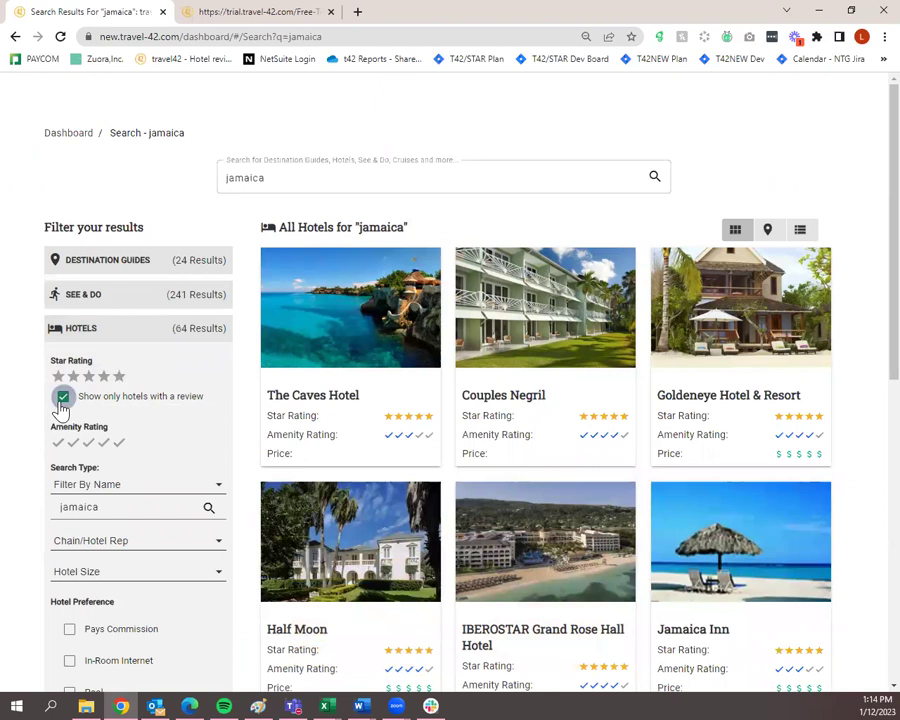
{"action": "left_click", "coordinate": [64, 400]}
Open The Caves Hotel's details page from the hotel results.
{"action": "mouse_move", "coordinate": [611, 538]}
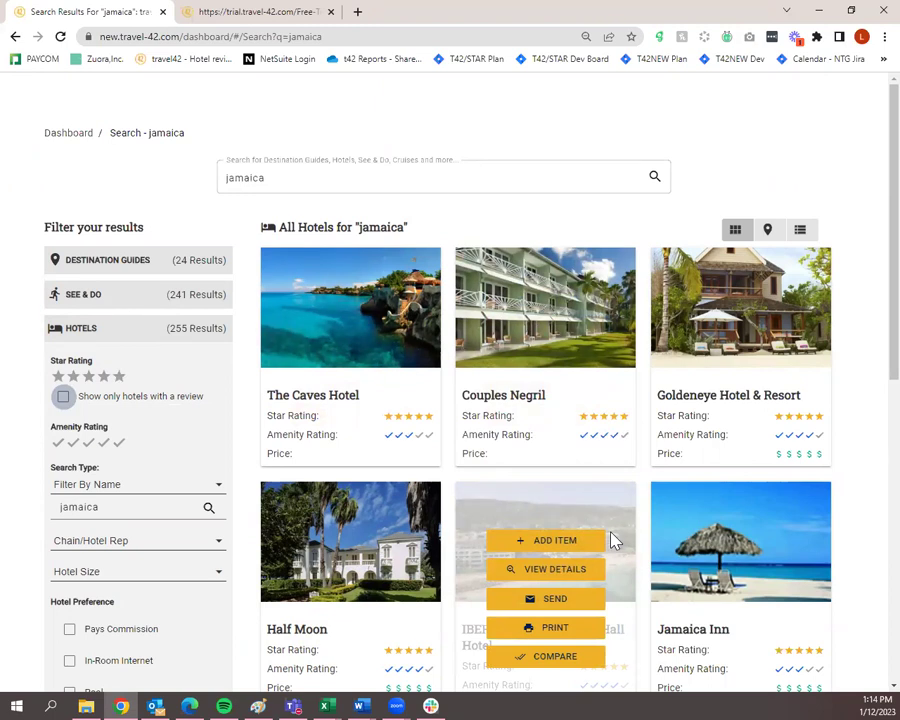
{"action": "mouse_move", "coordinate": [352, 376]}
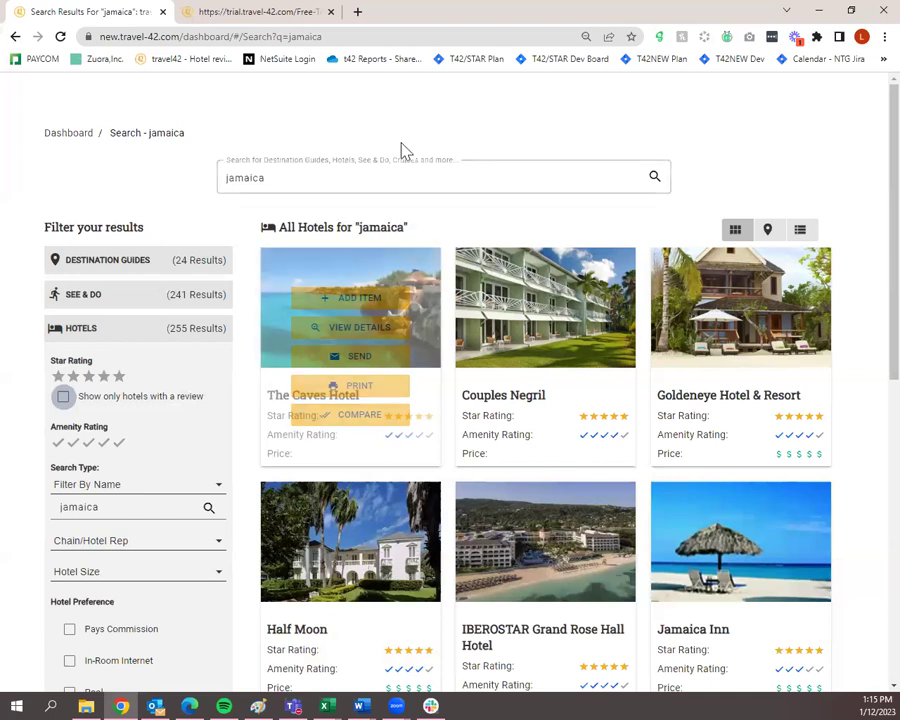
{"action": "mouse_move", "coordinate": [365, 368]}
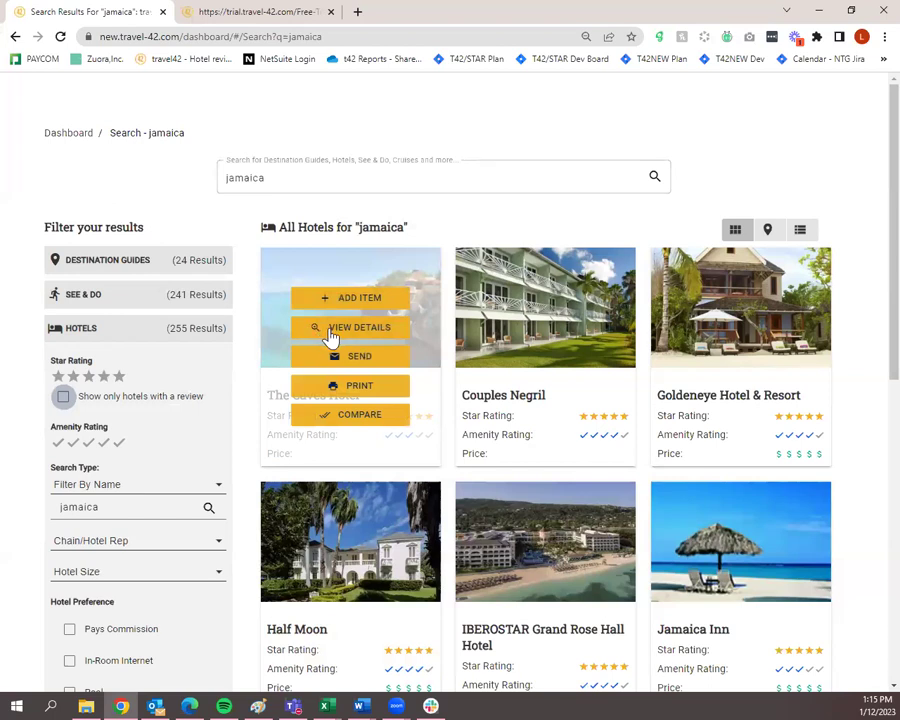
{"action": "left_click", "coordinate": [331, 334]}
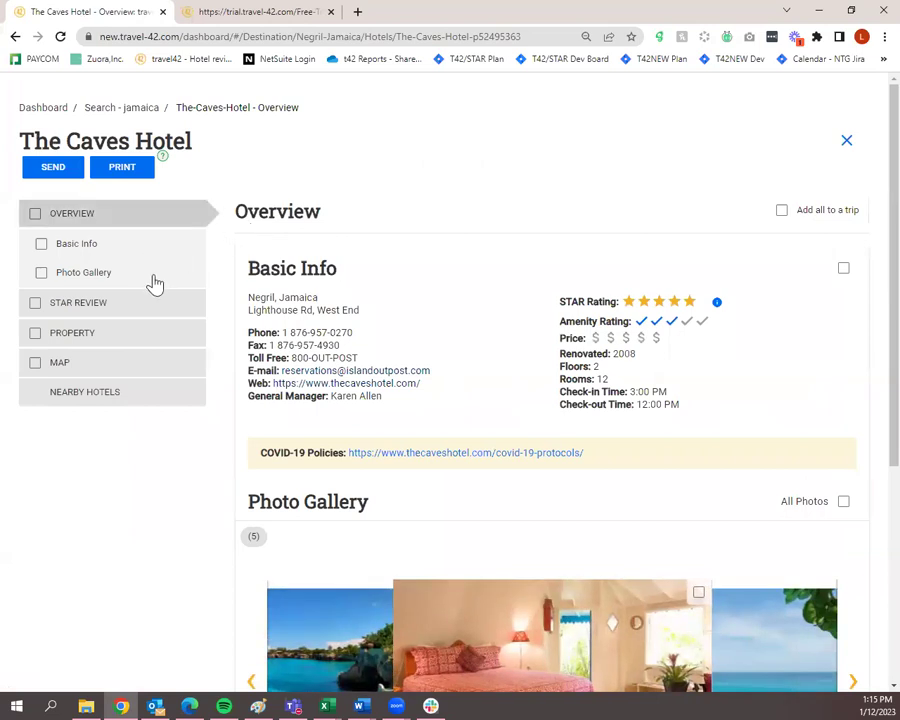
Browse The Caves Hotel's overview, STAR Review, property and map pages.
{"action": "scroll", "coordinate": [206, 308], "scroll_direction": "down", "scroll_amount": 3}
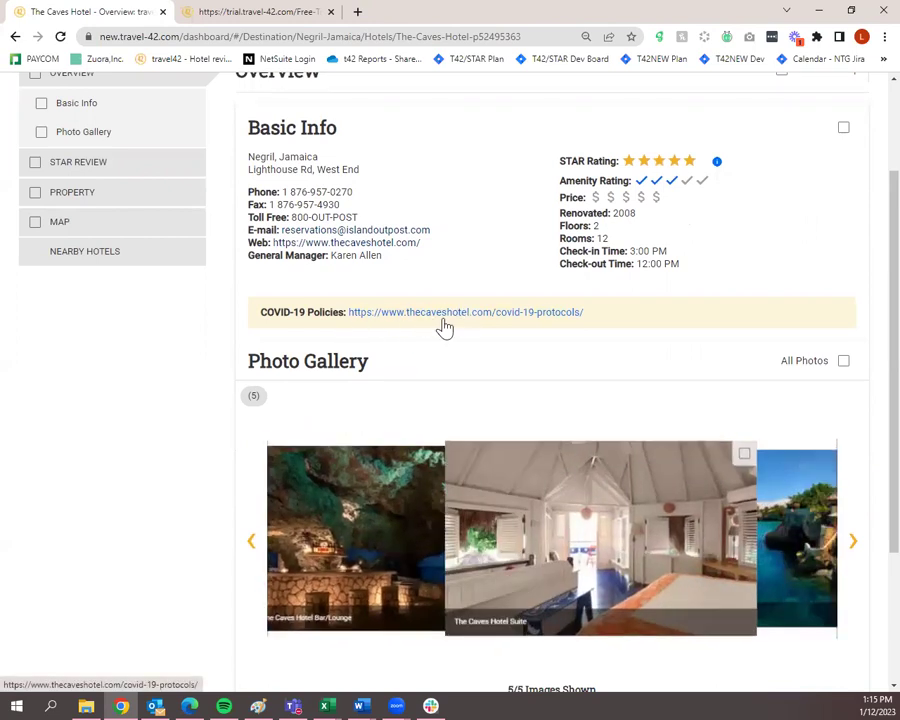
{"action": "scroll", "coordinate": [420, 335], "scroll_direction": "up", "scroll_amount": 2}
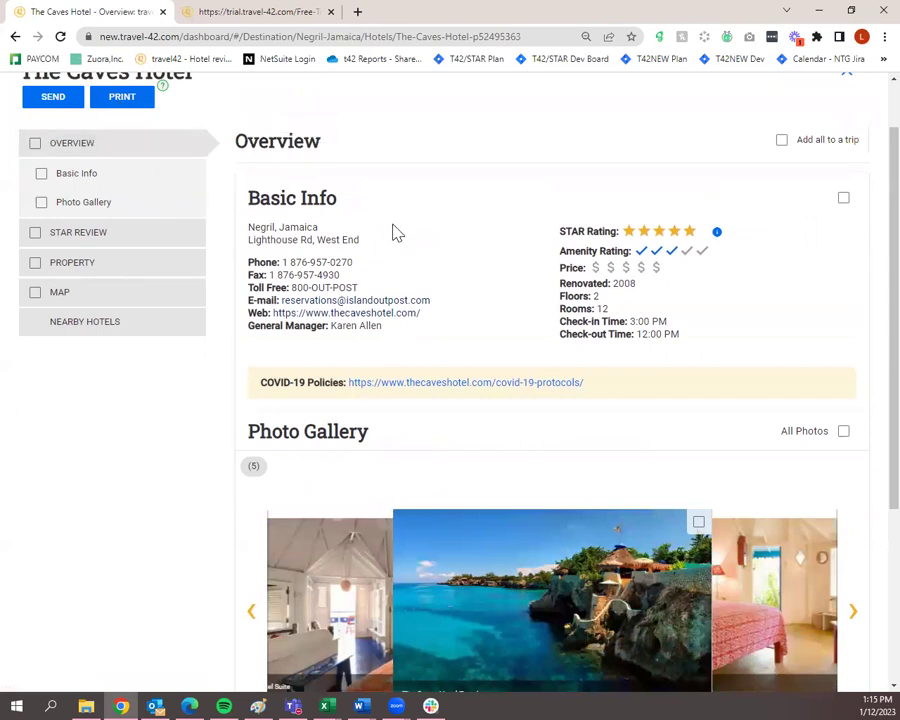
{"action": "scroll", "coordinate": [305, 345], "scroll_direction": "down", "scroll_amount": 2}
{"action": "scroll", "coordinate": [538, 390], "scroll_direction": "down", "scroll_amount": 1}
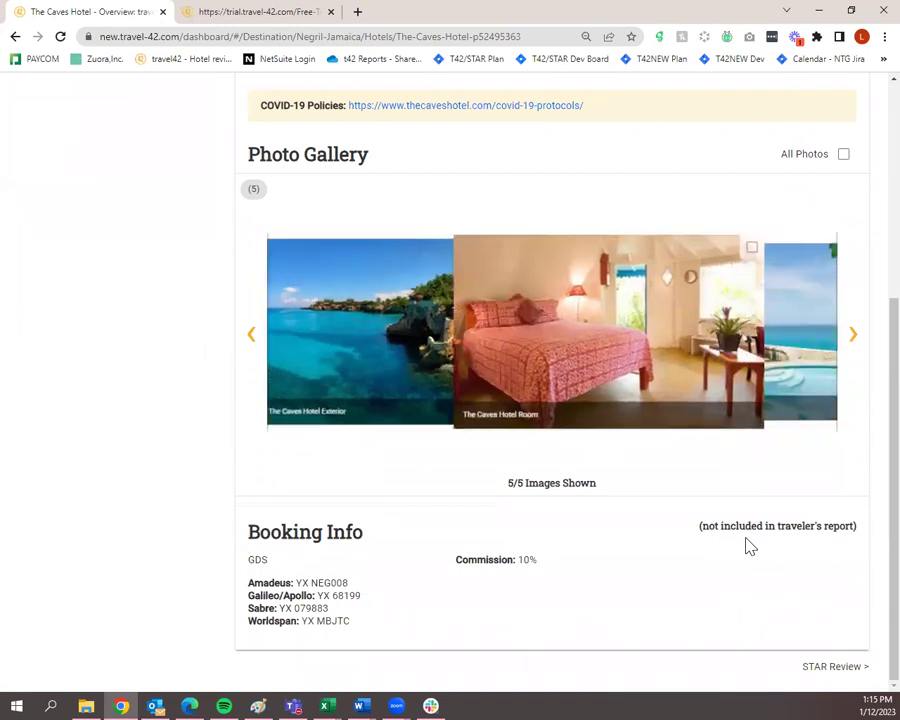
{"action": "left_click", "coordinate": [836, 668]}
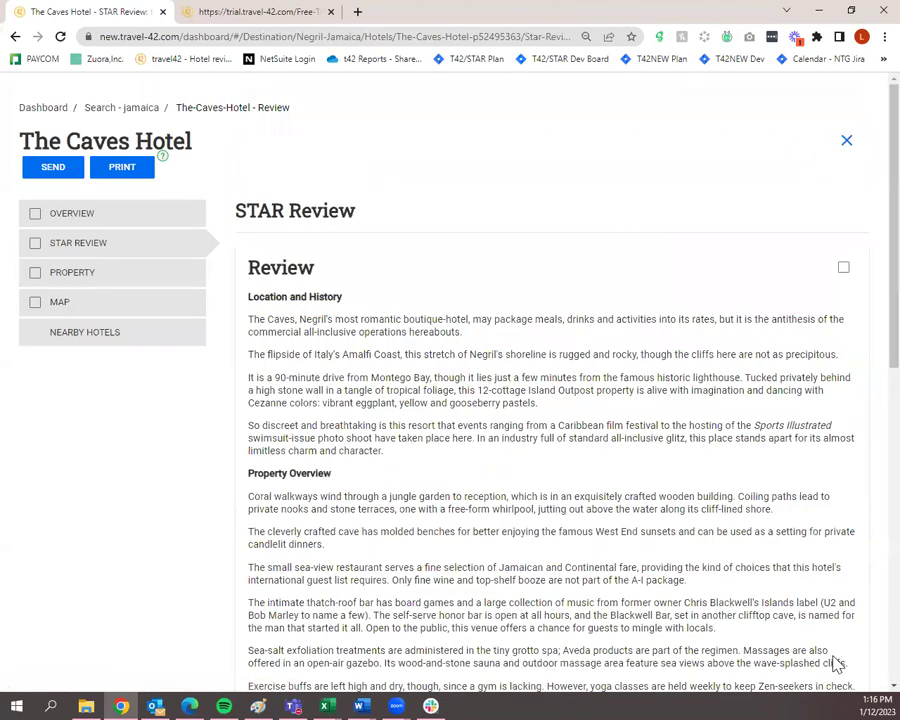
{"action": "left_click", "coordinate": [140, 272]}
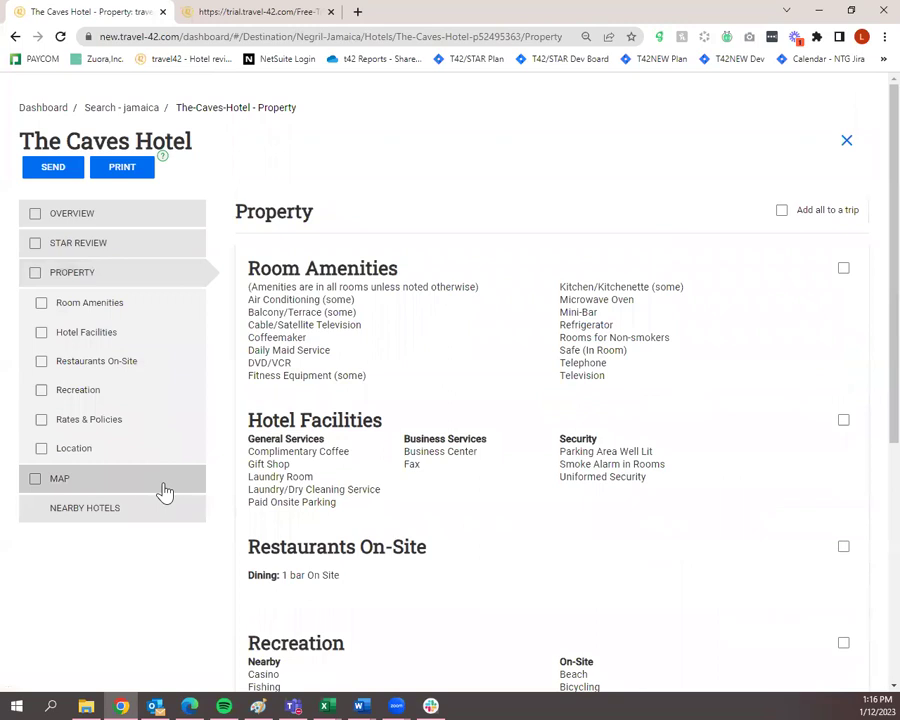
{"action": "left_click", "coordinate": [164, 484]}
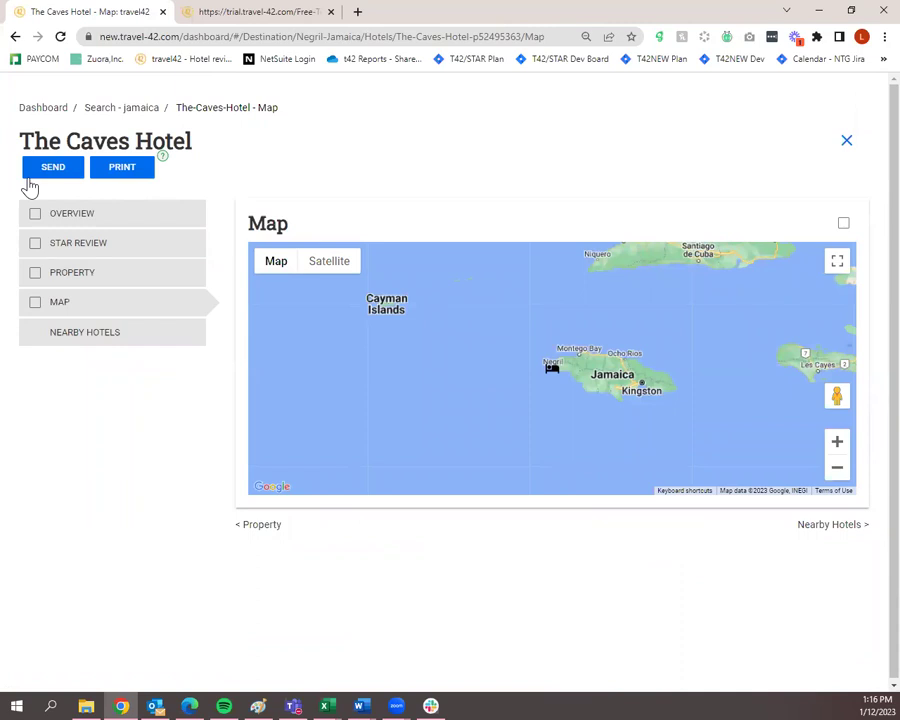
{"action": "left_click", "coordinate": [113, 225]}
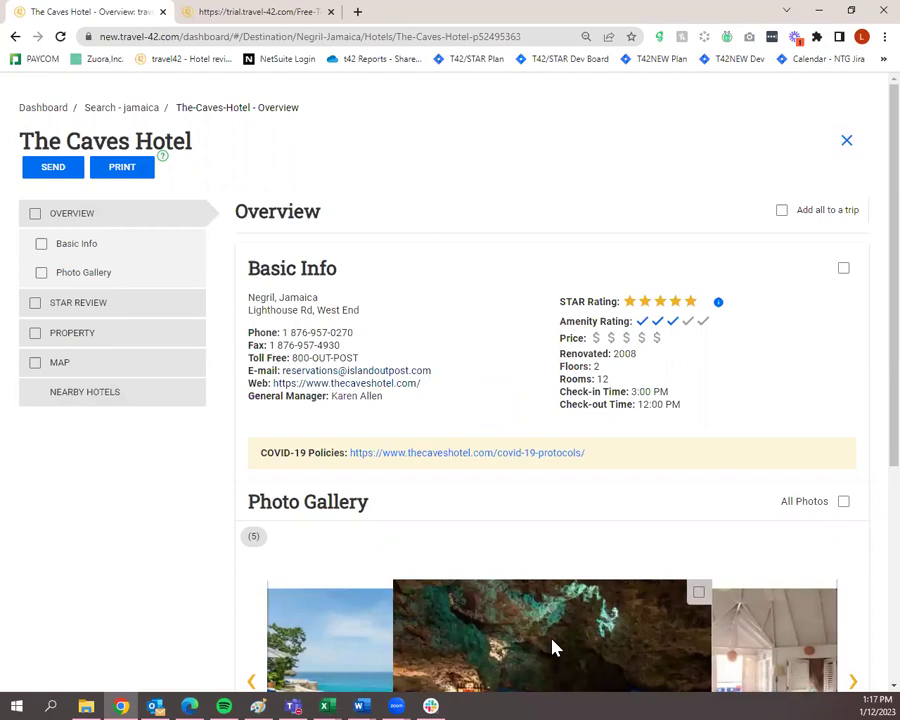
Revisit the STAR Review, property and map pages, then start a Quick Send for the hotel.
{"action": "scroll", "coordinate": [365, 408], "scroll_direction": "down", "scroll_amount": 4}
{"action": "scroll", "coordinate": [208, 304], "scroll_direction": "up", "scroll_amount": 3}
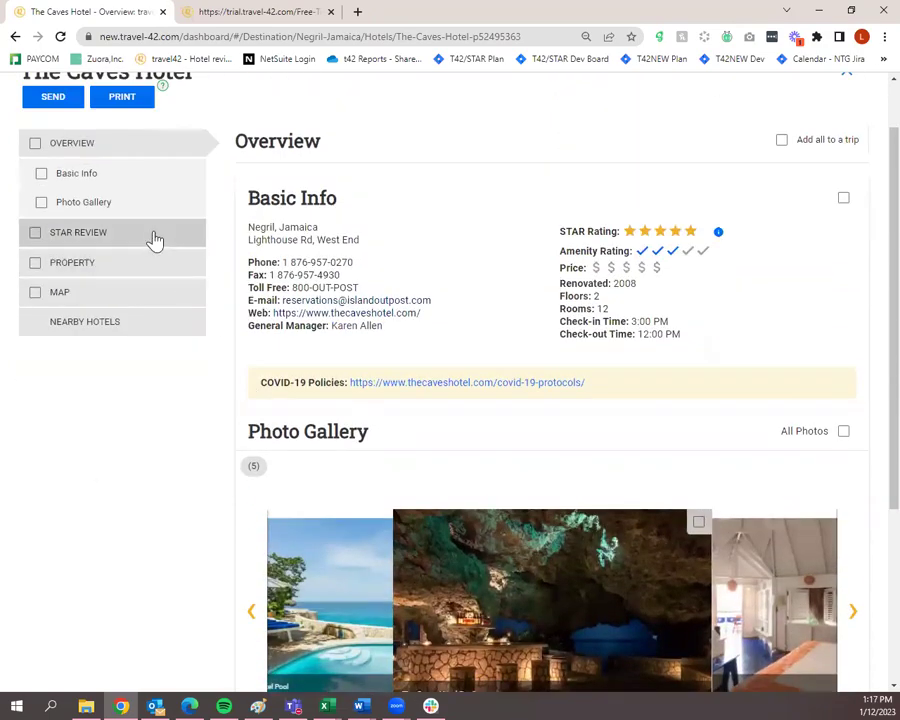
{"action": "left_click", "coordinate": [154, 238]}
{"action": "scroll", "coordinate": [402, 395], "scroll_direction": "down", "scroll_amount": 4}
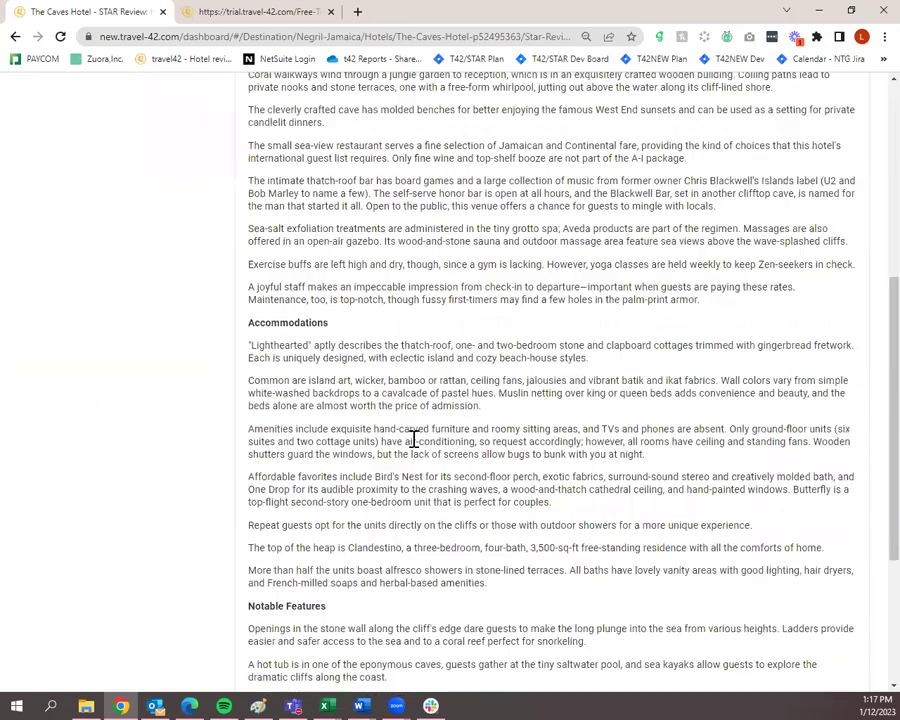
{"action": "scroll", "coordinate": [412, 438], "scroll_direction": "up", "scroll_amount": 4}
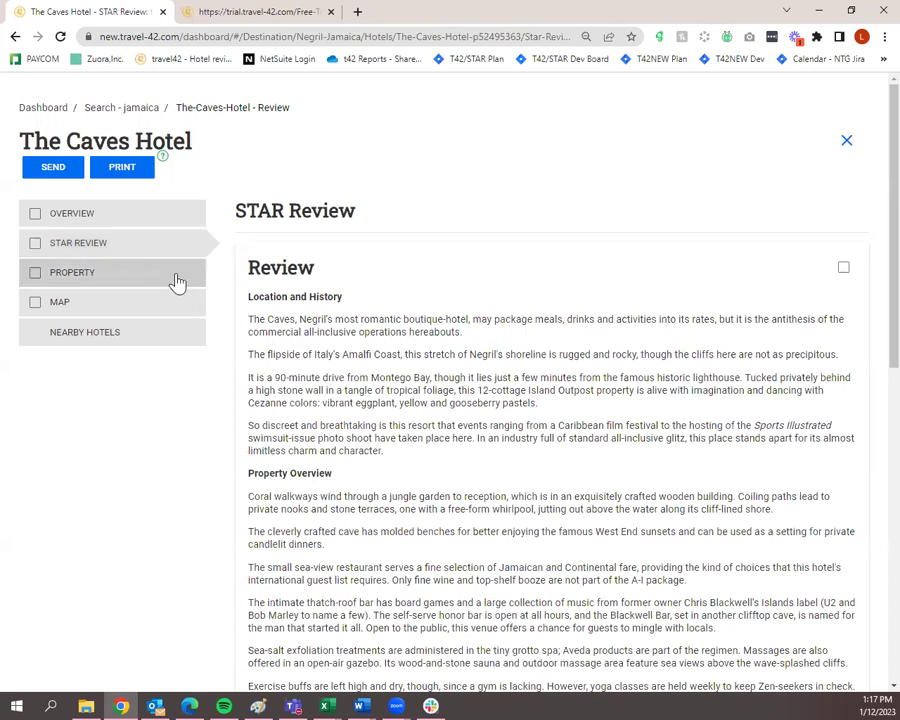
{"action": "left_click", "coordinate": [176, 282]}
{"action": "scroll", "coordinate": [410, 367], "scroll_direction": "down", "scroll_amount": 2}
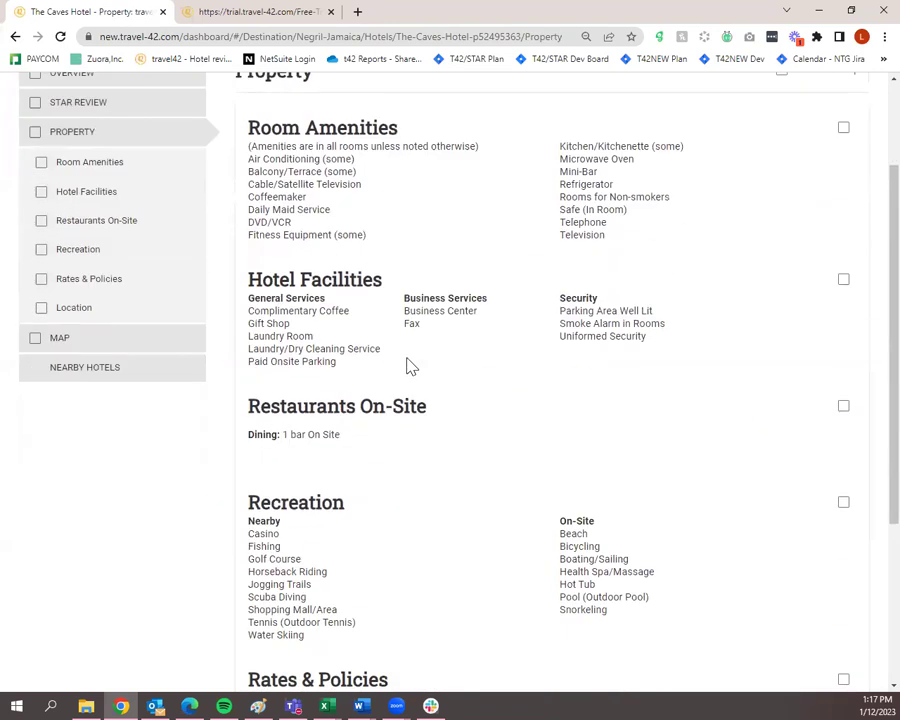
{"action": "scroll", "coordinate": [410, 367], "scroll_direction": "down", "scroll_amount": 3}
{"action": "scroll", "coordinate": [418, 305], "scroll_direction": "down", "scroll_amount": 3}
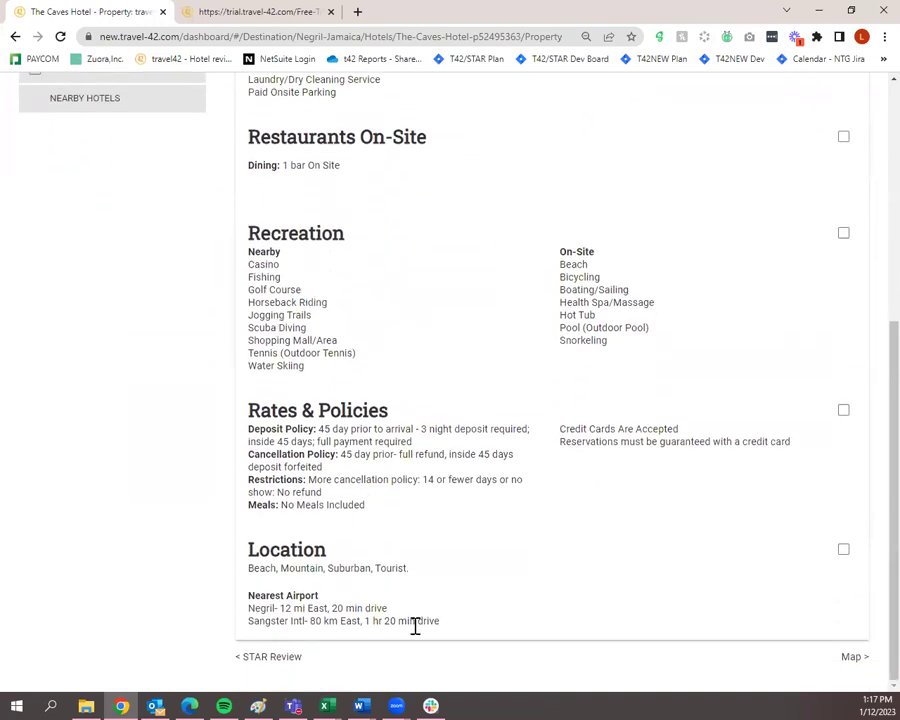
{"action": "scroll", "coordinate": [414, 622], "scroll_direction": "up", "scroll_amount": 5}
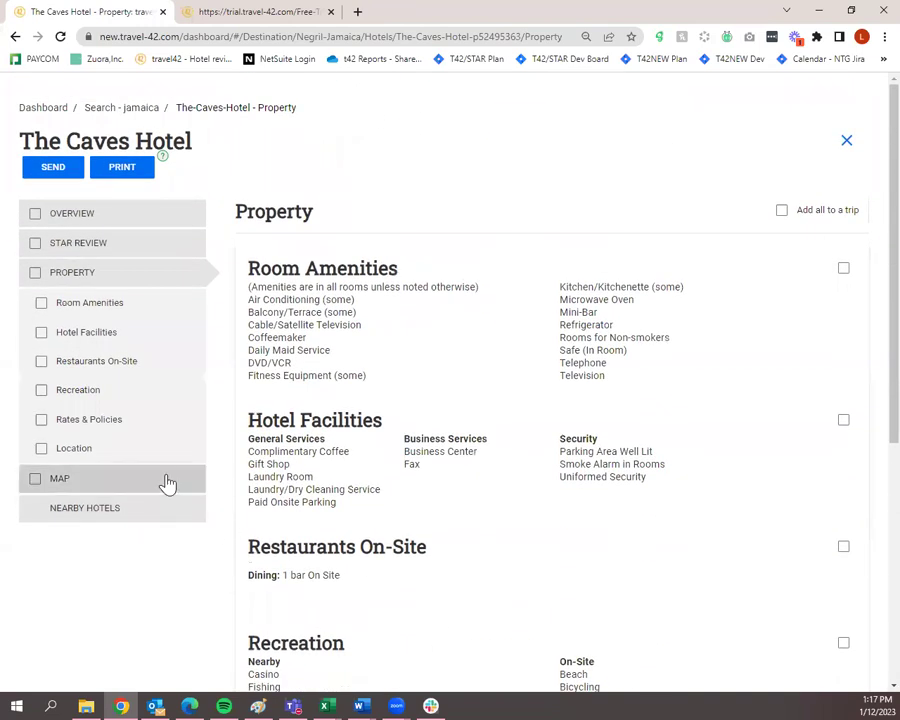
{"action": "left_click", "coordinate": [168, 484]}
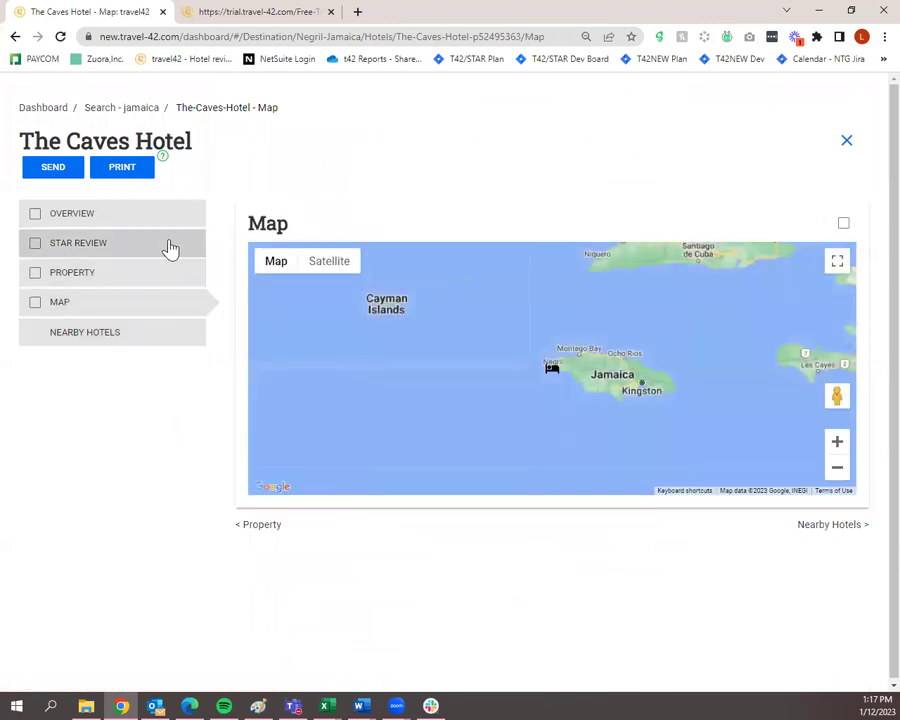
{"action": "left_click", "coordinate": [172, 218]}
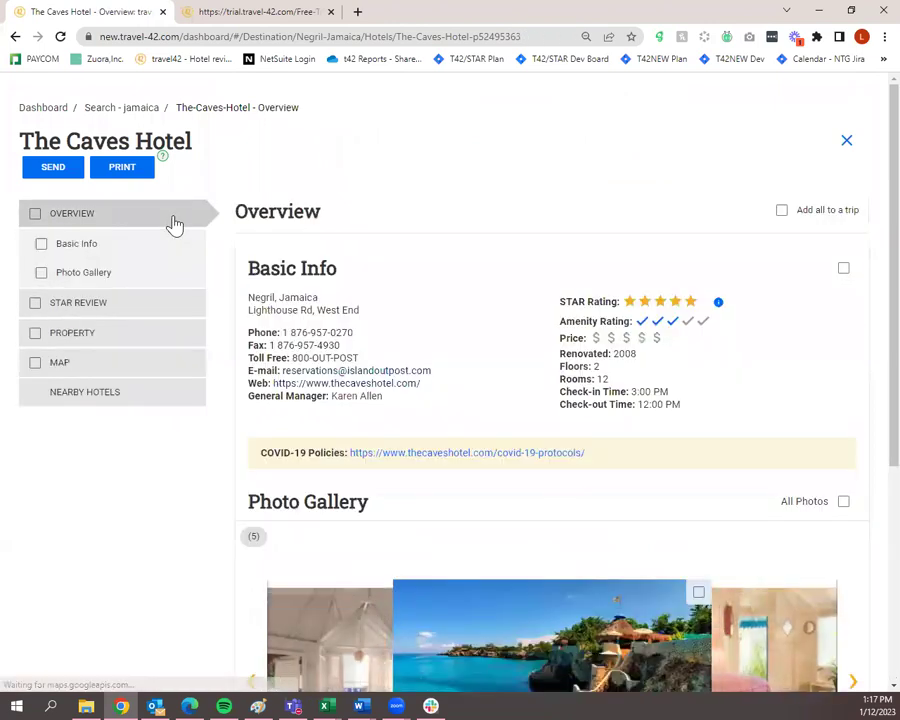
{"action": "left_click", "coordinate": [67, 178]}
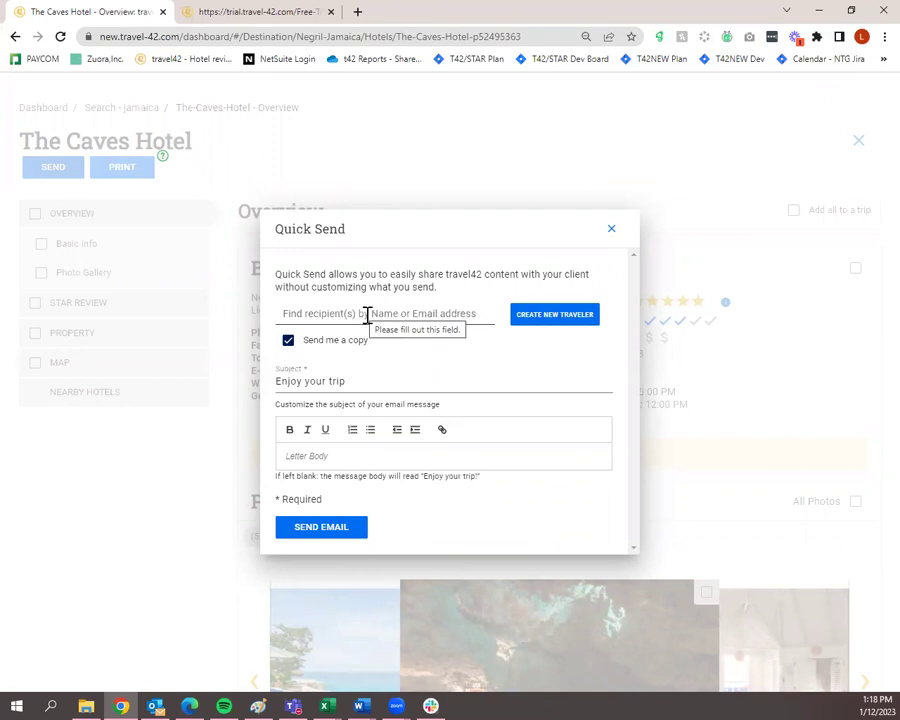
{"action": "left_click", "coordinate": [367, 314]}
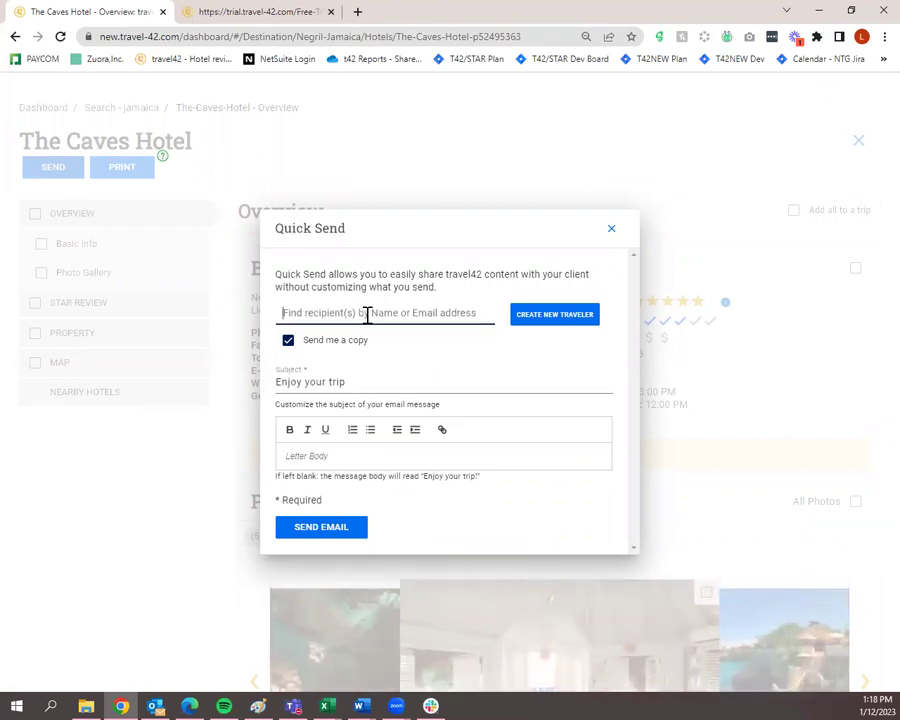
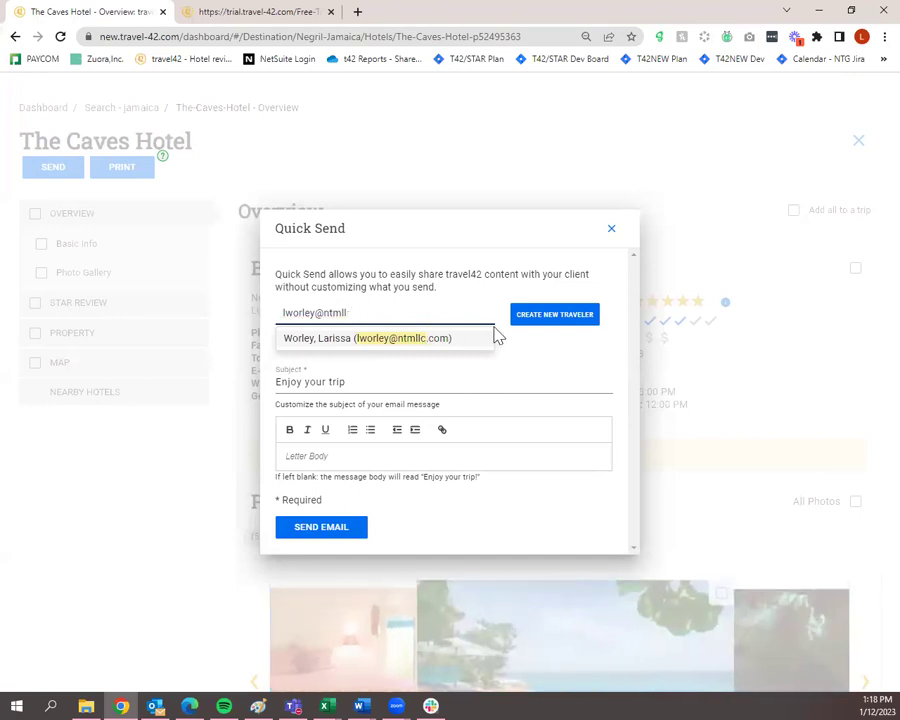
{"action": "left_click", "coordinate": [545, 320]}
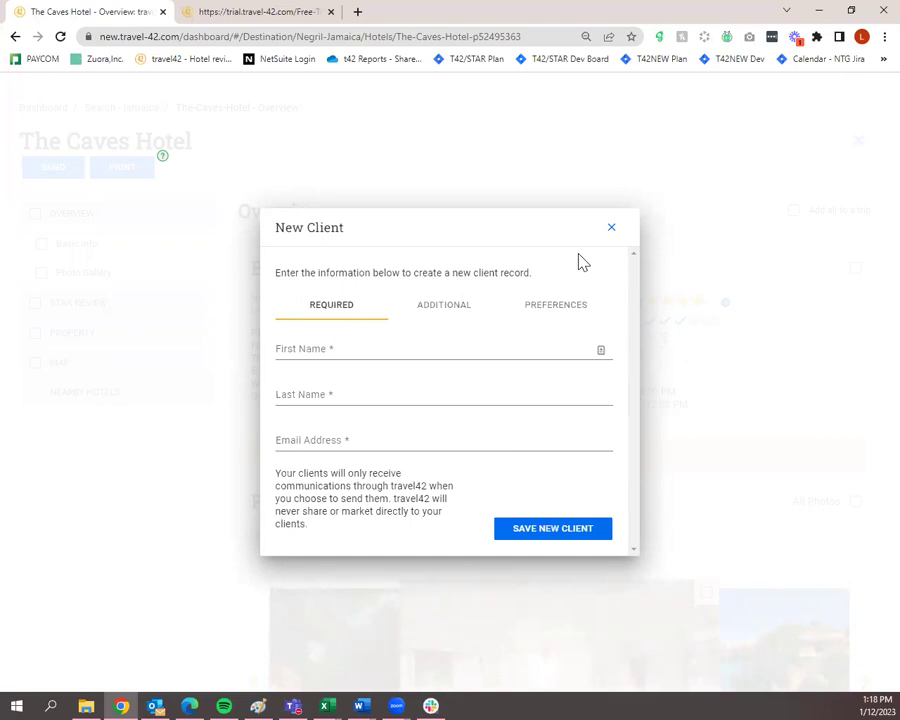
{"action": "left_click", "coordinate": [611, 227]}
{"action": "left_click", "coordinate": [407, 317]}
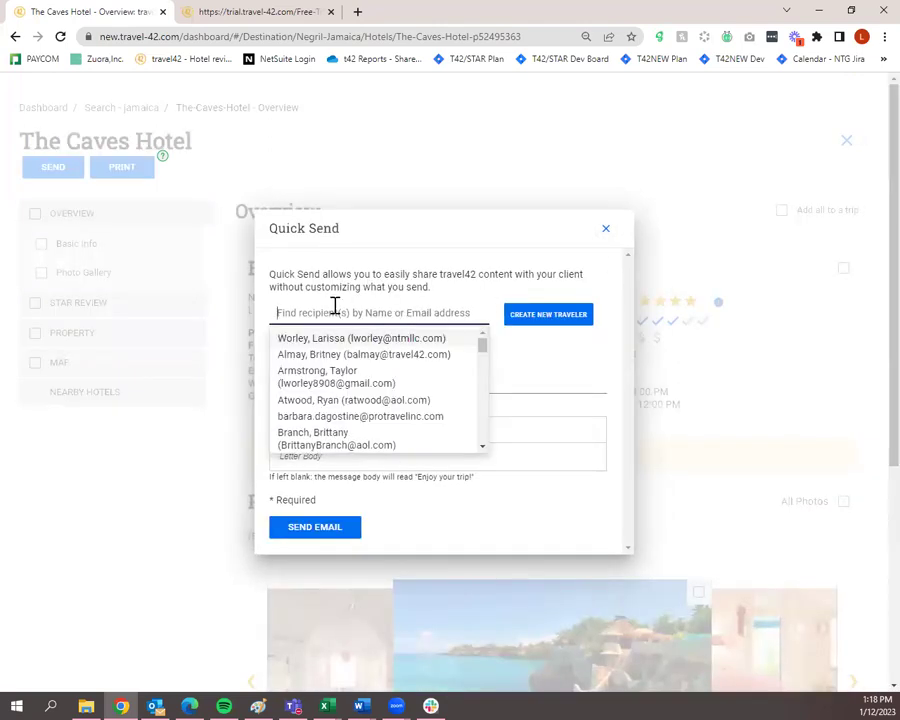
{"action": "left_click", "coordinate": [356, 268]}
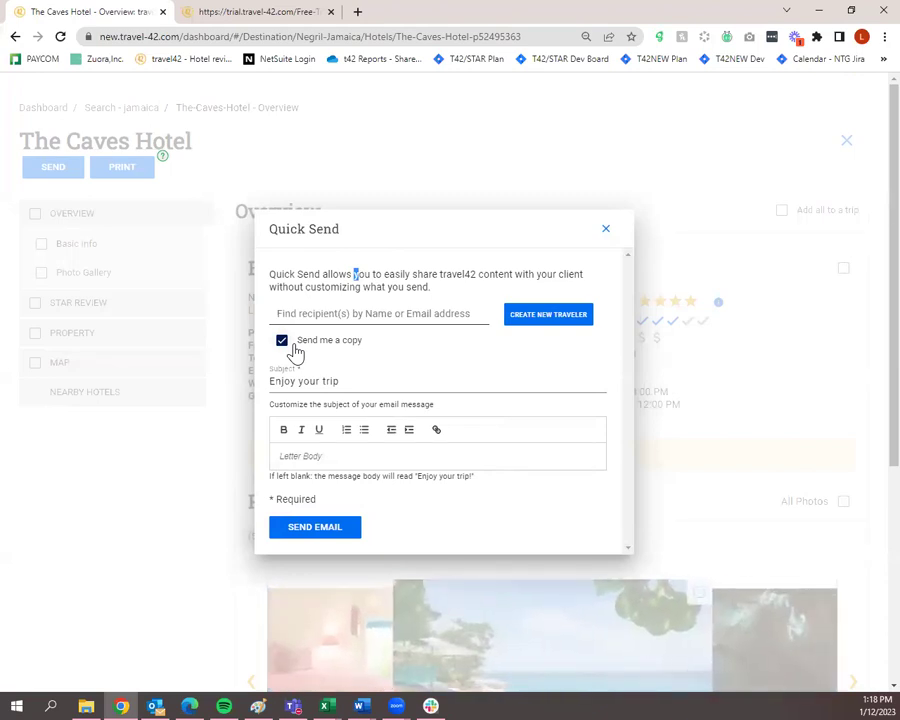
Replace the Quick Send subject with 'Here is some information on The Caves Hotel'.
{"action": "left_click", "coordinate": [354, 381]}
{"action": "left_click_drag", "start_coordinate": [354, 381], "coordinate": [227, 388]}
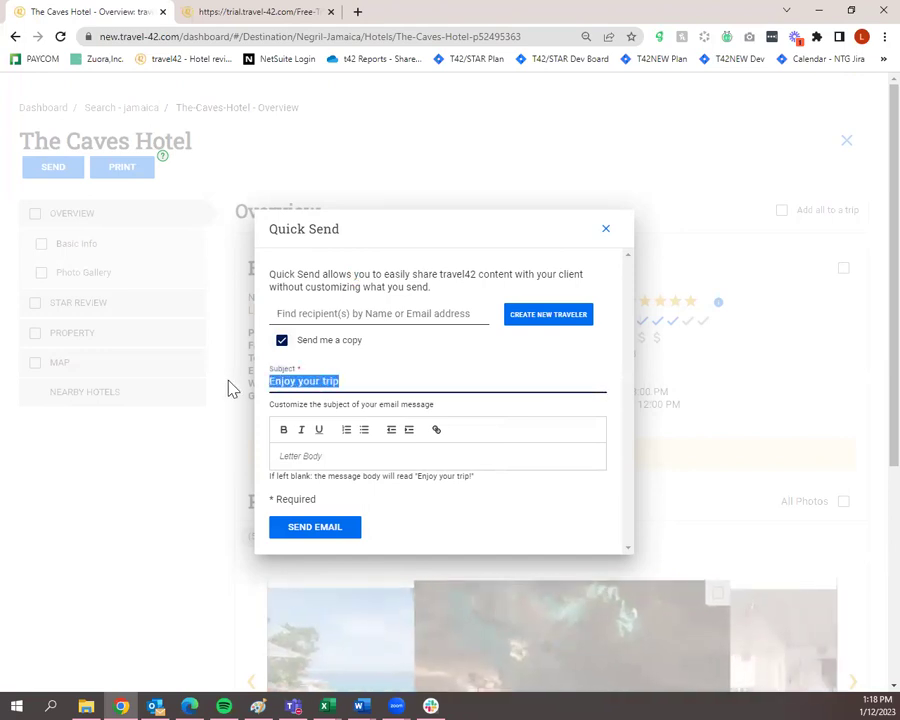
{"action": "type", "text": "Here is some in"}
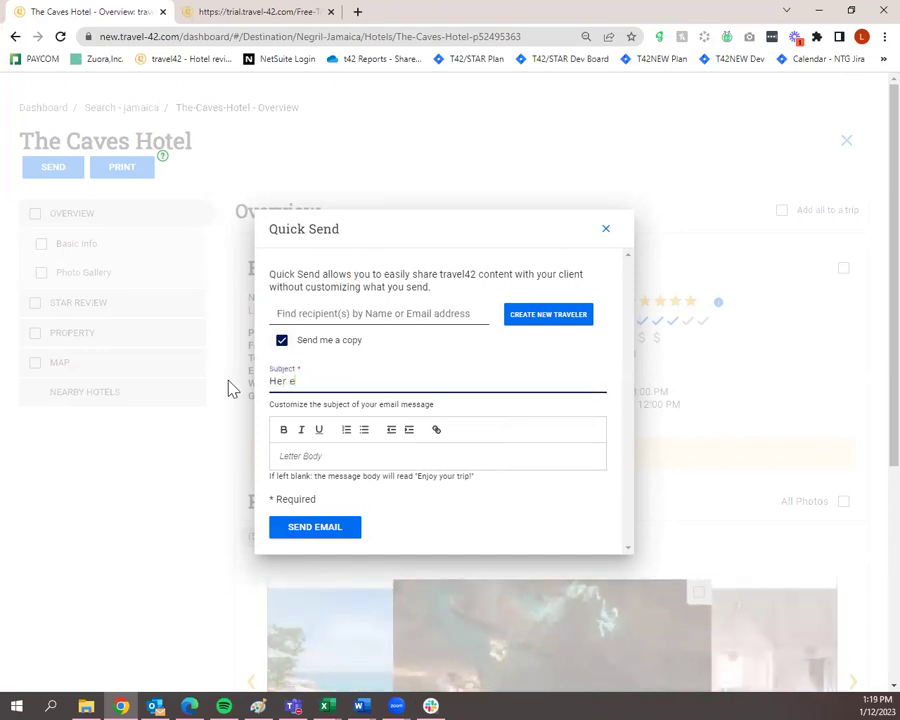
{"action": "type", "text": "formaiton o"}
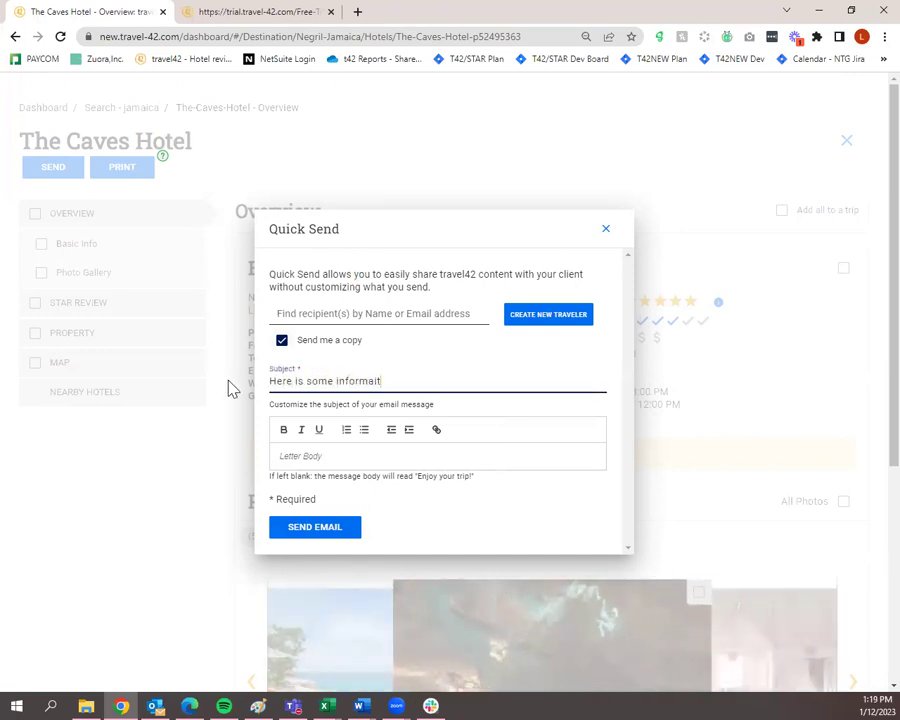
{"action": "key", "text": "BackSpace"}
{"action": "key", "text": "BackSpace"}
{"action": "key", "text": "BackSpace"}
{"action": "key", "text": "BackSpace"}
{"action": "key", "text": "BackSpace"}
{"action": "key", "text": "BackSpace"}
{"action": "type", "text": "tion "}
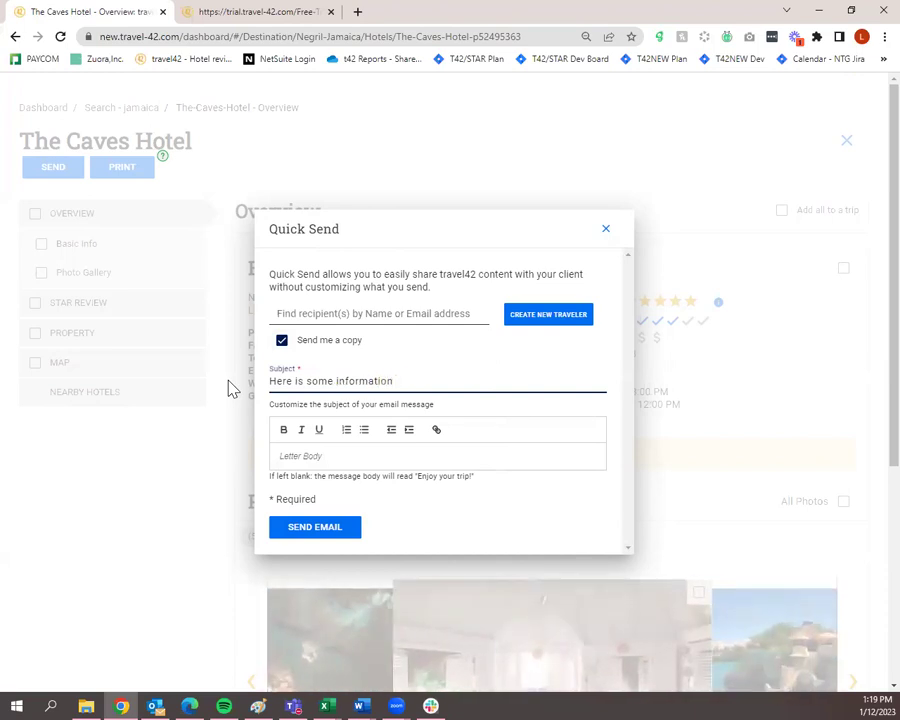
{"action": "type", "text": "on The "}
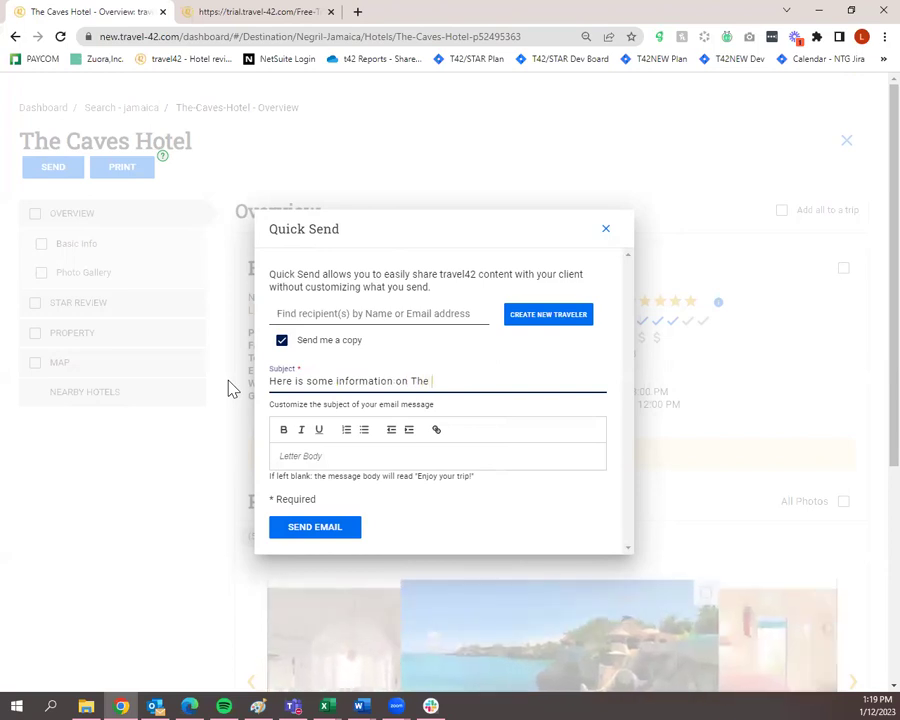
{"action": "type", "text": "Caves Hotel"}
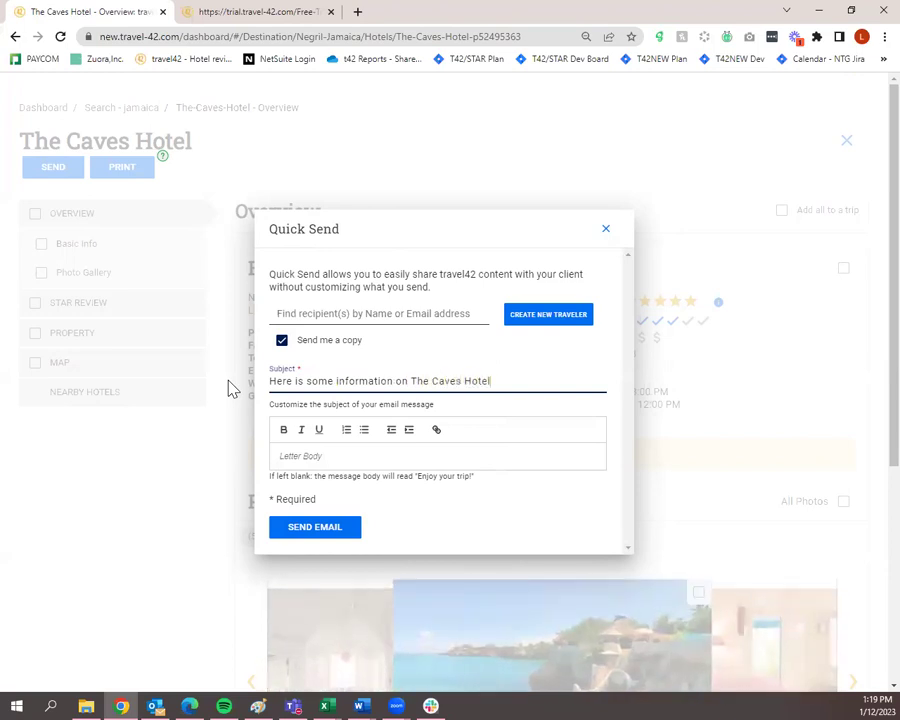
{"action": "left_click", "coordinate": [340, 464]}
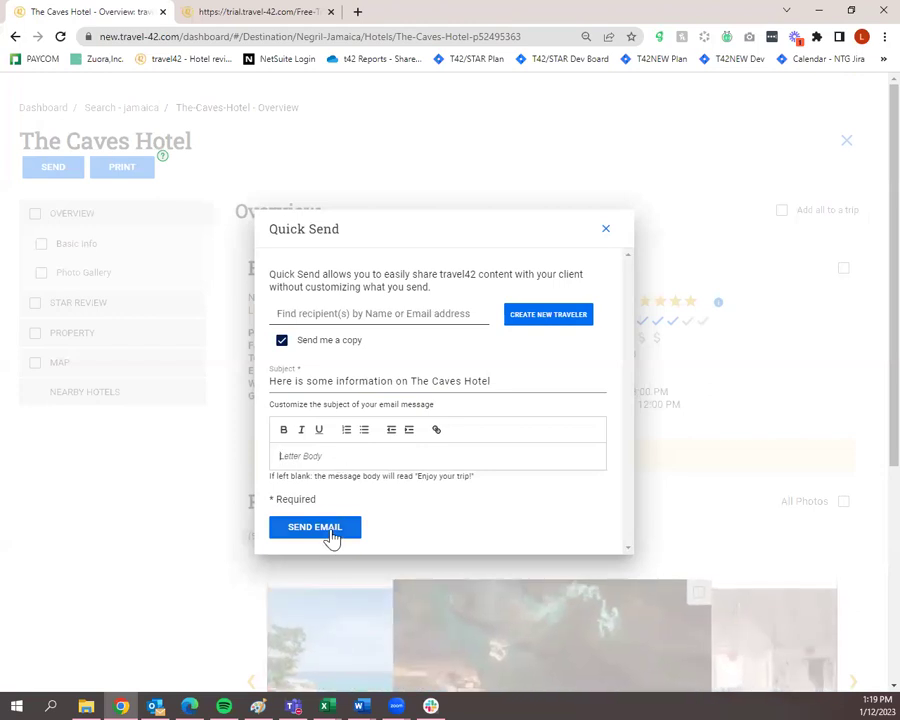
Pick a recipient from the traveler list and send the hotel e-mail.
{"action": "left_click", "coordinate": [332, 536]}
{"action": "left_click", "coordinate": [307, 337]}
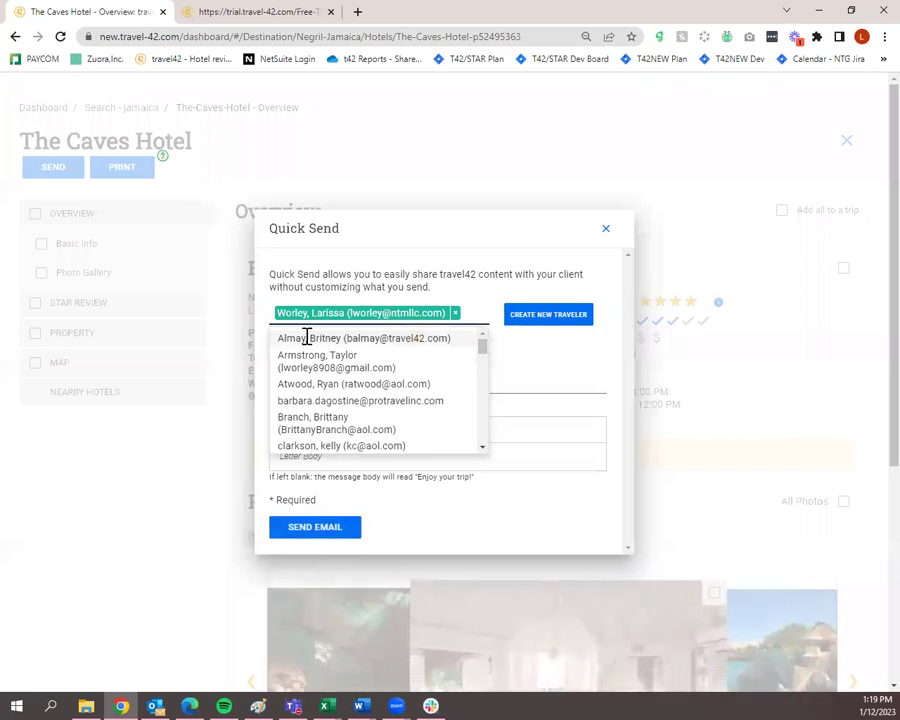
{"action": "left_click", "coordinate": [325, 530]}
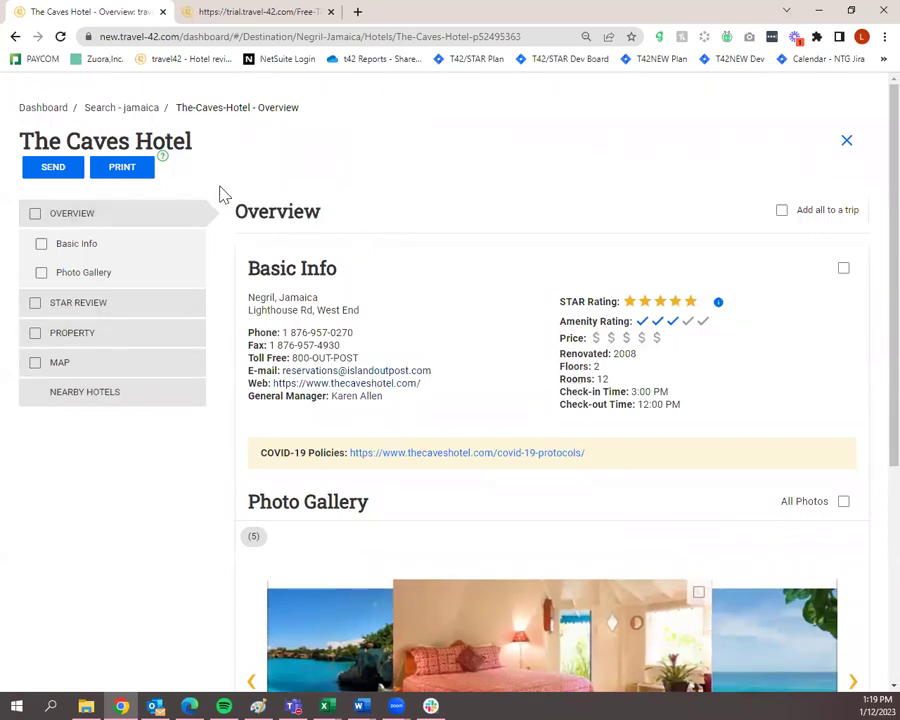
Generate The Caves Hotel PDF report and open the downloaded file.
{"action": "left_click", "coordinate": [130, 170]}
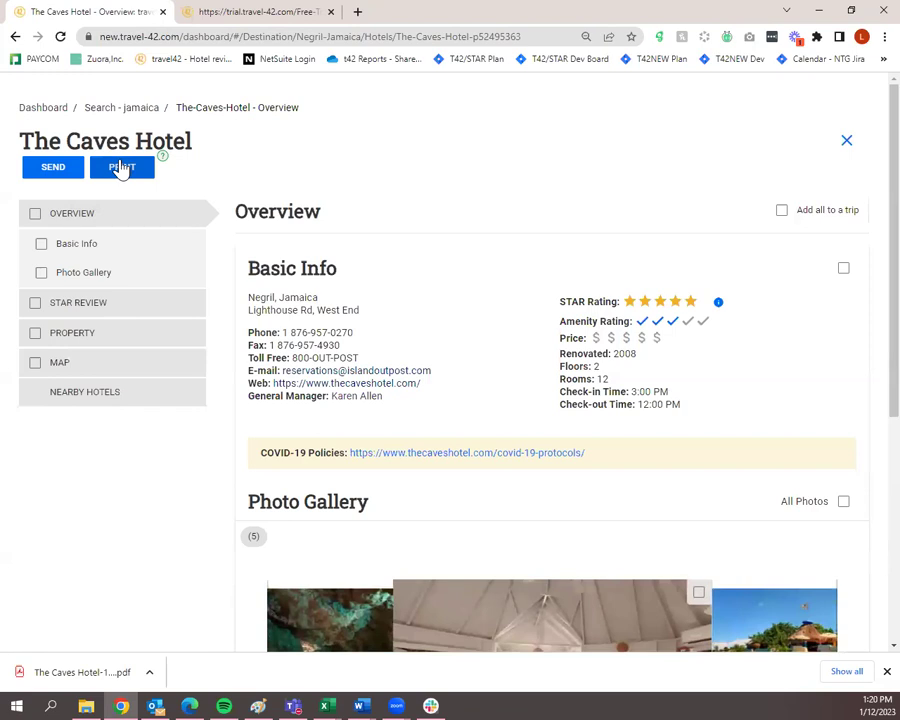
{"action": "left_click", "coordinate": [88, 683]}
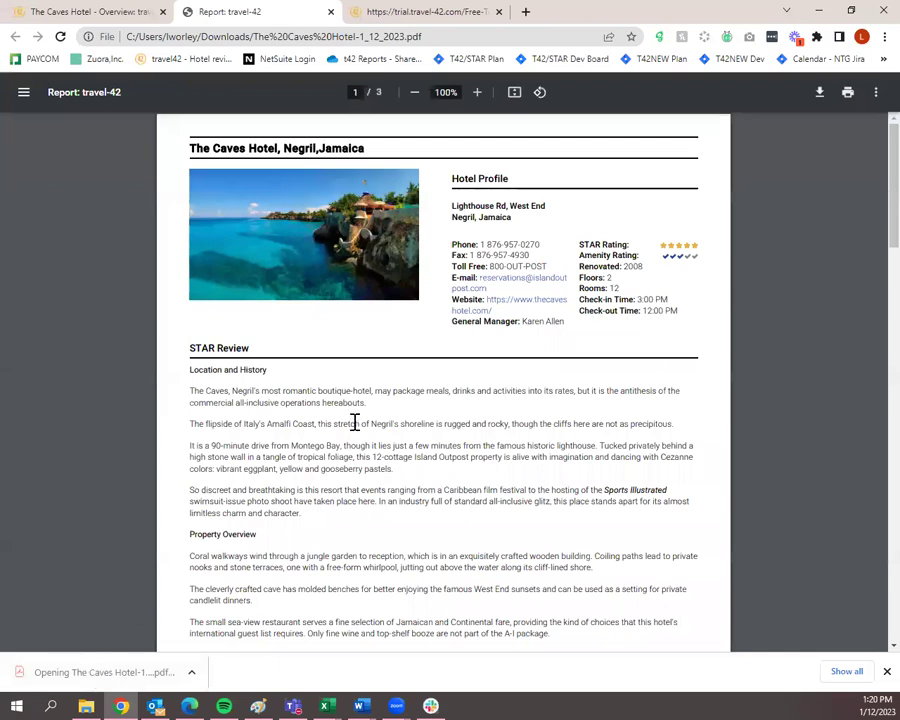
Scroll through the three-page PDF report, then return to the hotel tab and close the report.
{"action": "scroll", "coordinate": [353, 423], "scroll_direction": "down", "scroll_amount": 2}
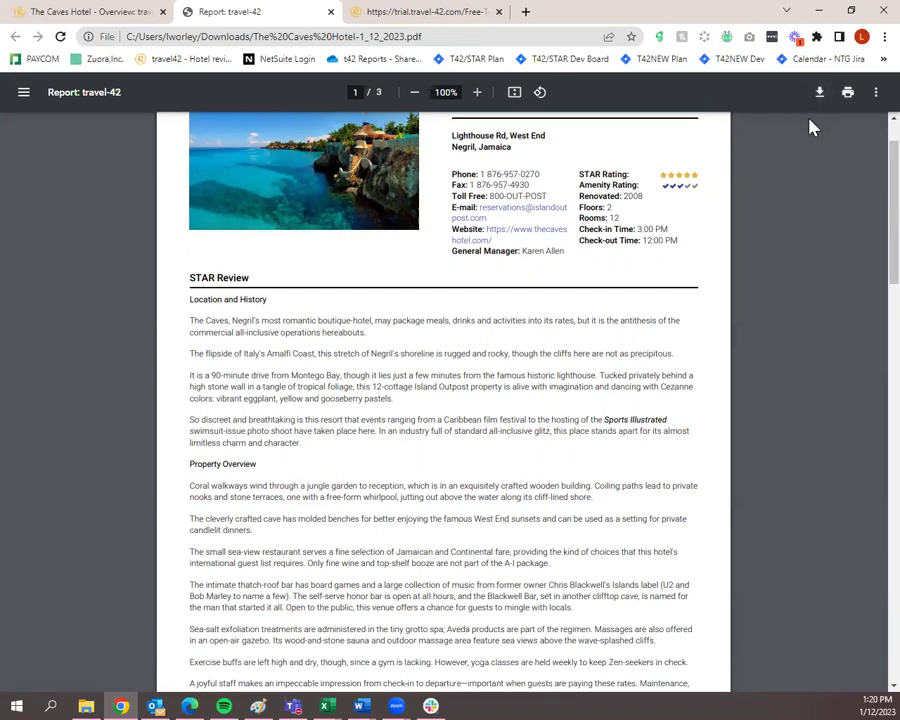
{"action": "scroll", "coordinate": [760, 250], "scroll_direction": "down", "scroll_amount": 20}
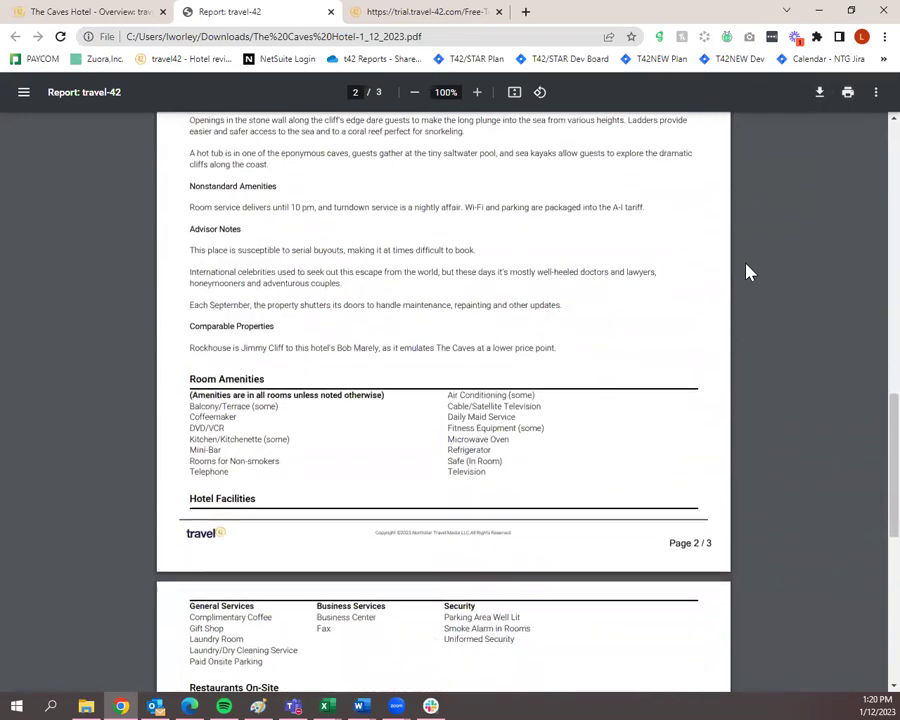
{"action": "scroll", "coordinate": [748, 273], "scroll_direction": "up", "scroll_amount": 20}
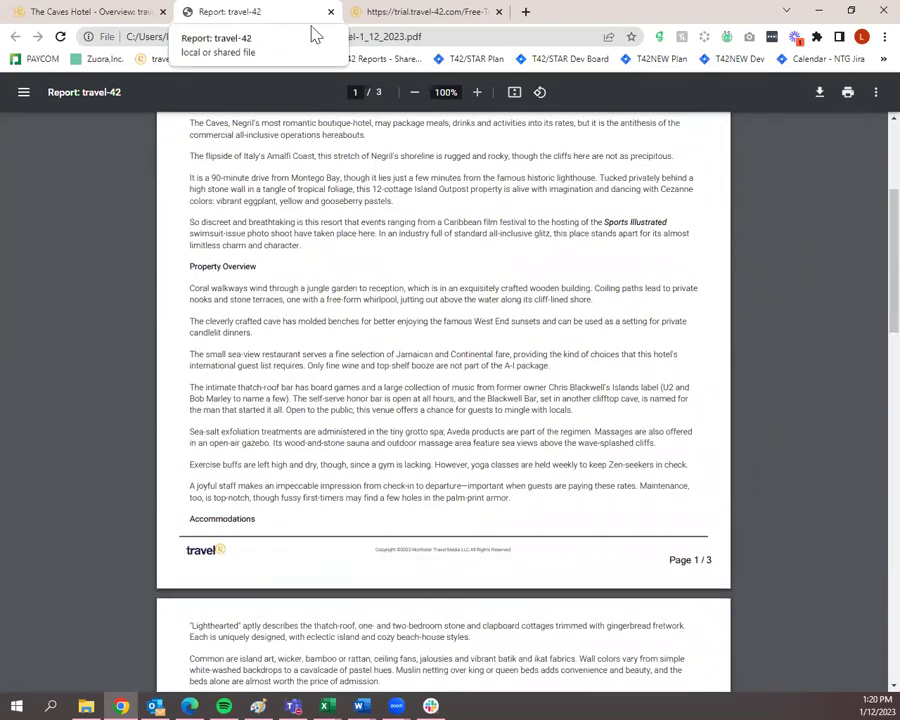
{"action": "left_click", "coordinate": [133, 11]}
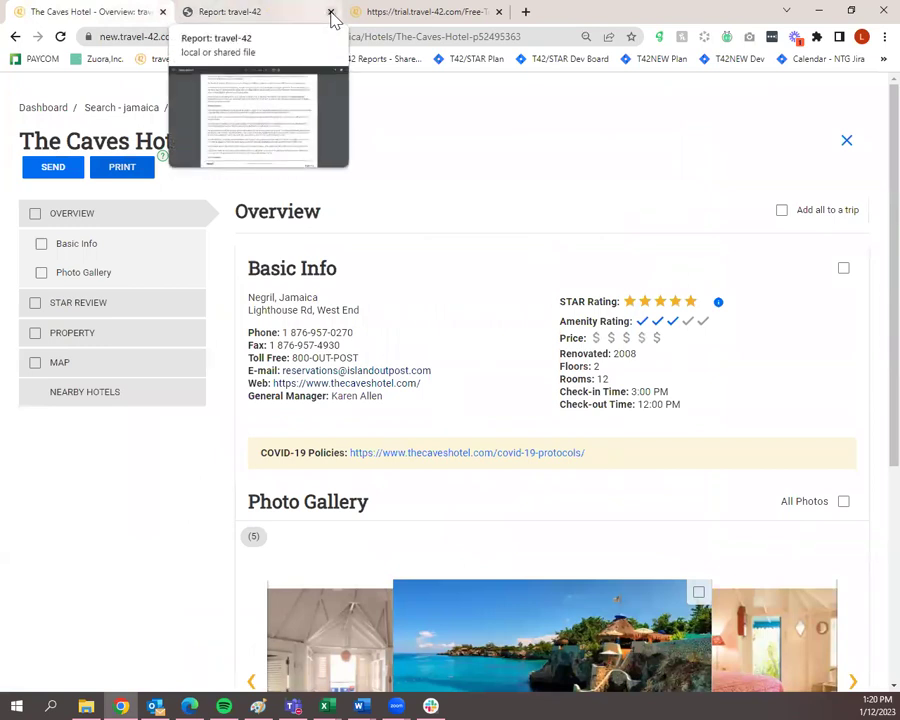
{"action": "left_click", "coordinate": [331, 14]}
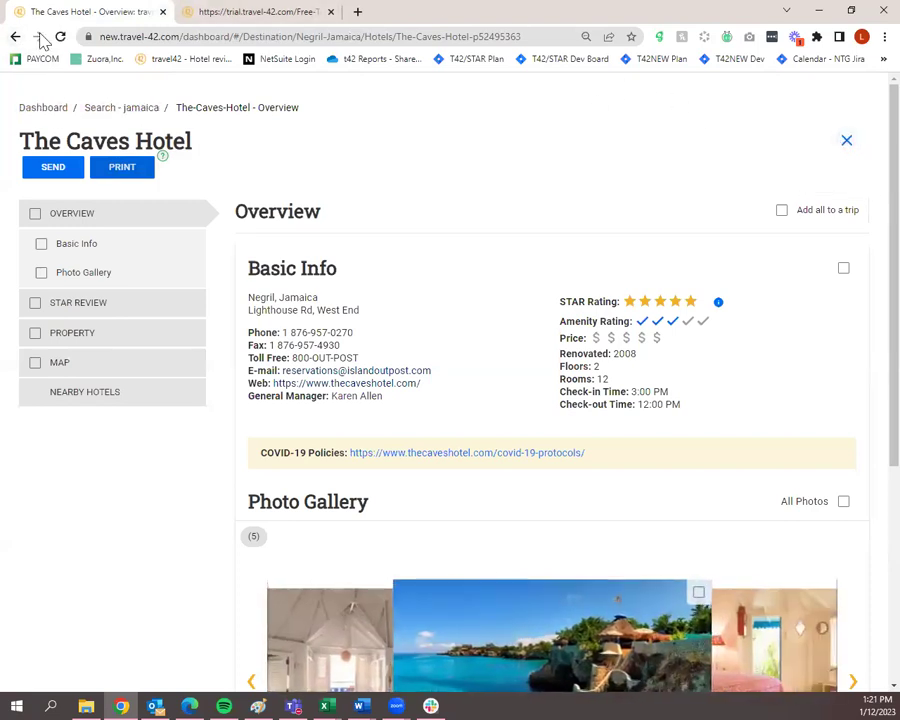
Go back to the travel42 Dashboard through the breadcrumb link above the hotel name.
{"action": "left_click", "coordinate": [44, 110]}
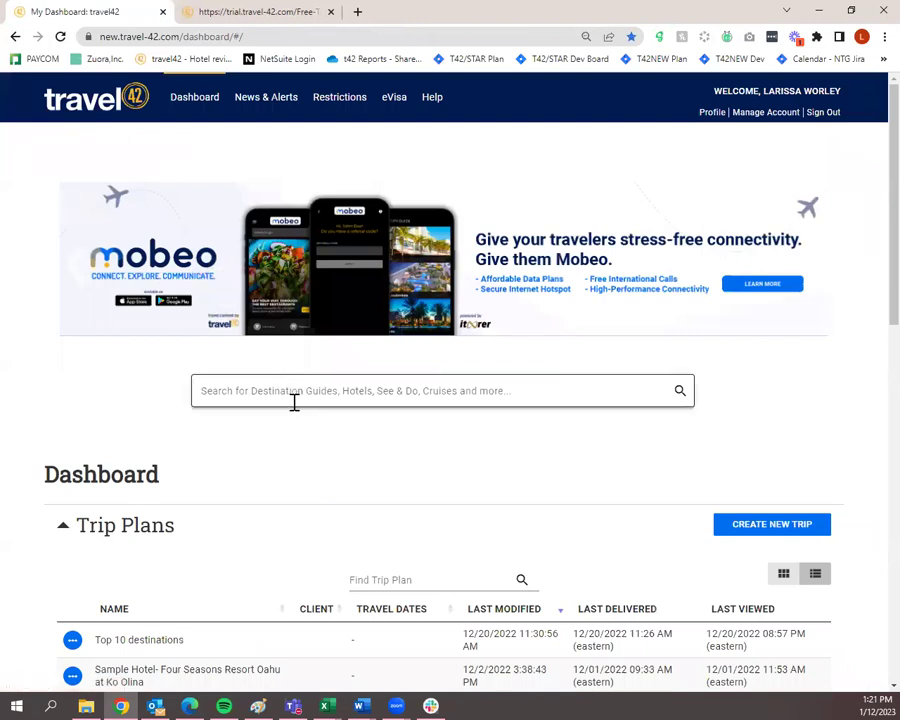
{"action": "scroll", "coordinate": [293, 420], "scroll_direction": "down", "scroll_amount": 5}
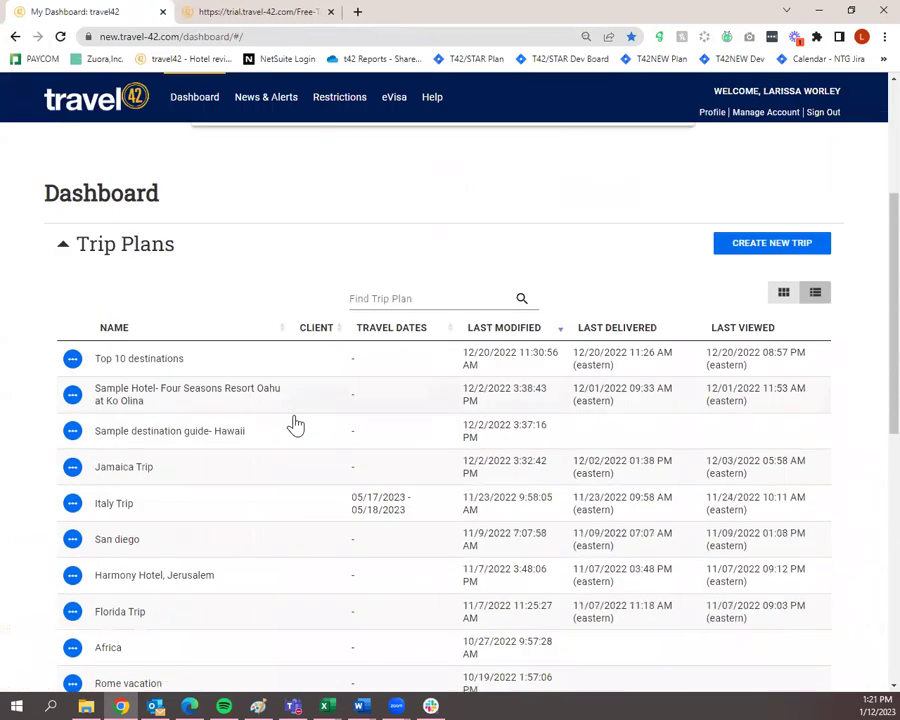
{"action": "scroll", "coordinate": [296, 440], "scroll_direction": "up", "scroll_amount": 1}
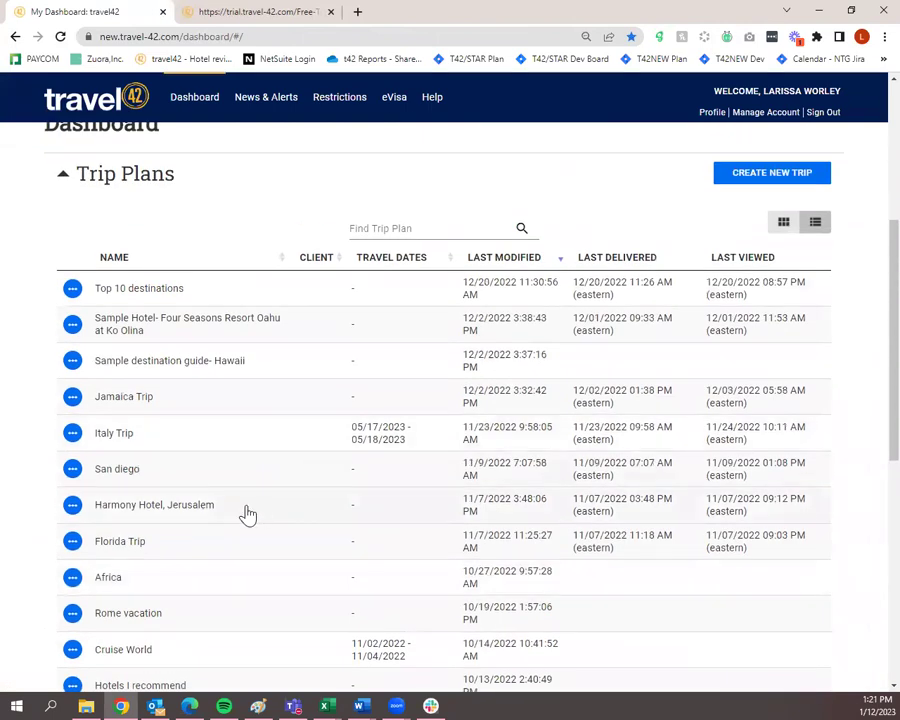
{"action": "scroll", "coordinate": [246, 514], "scroll_direction": "up", "scroll_amount": 2}
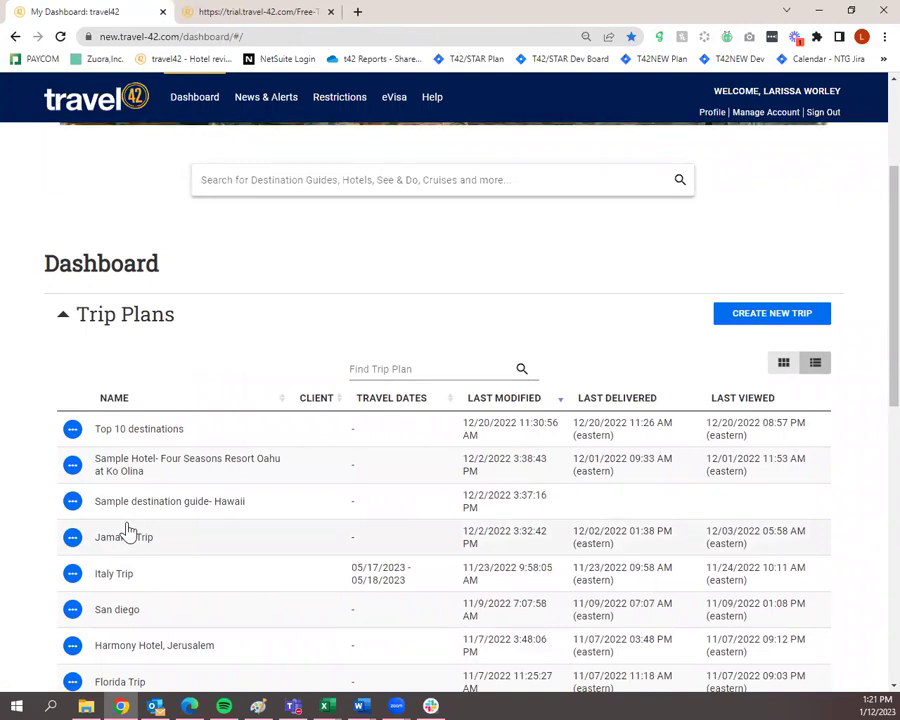
{"action": "scroll", "coordinate": [128, 530], "scroll_direction": "down", "scroll_amount": 1}
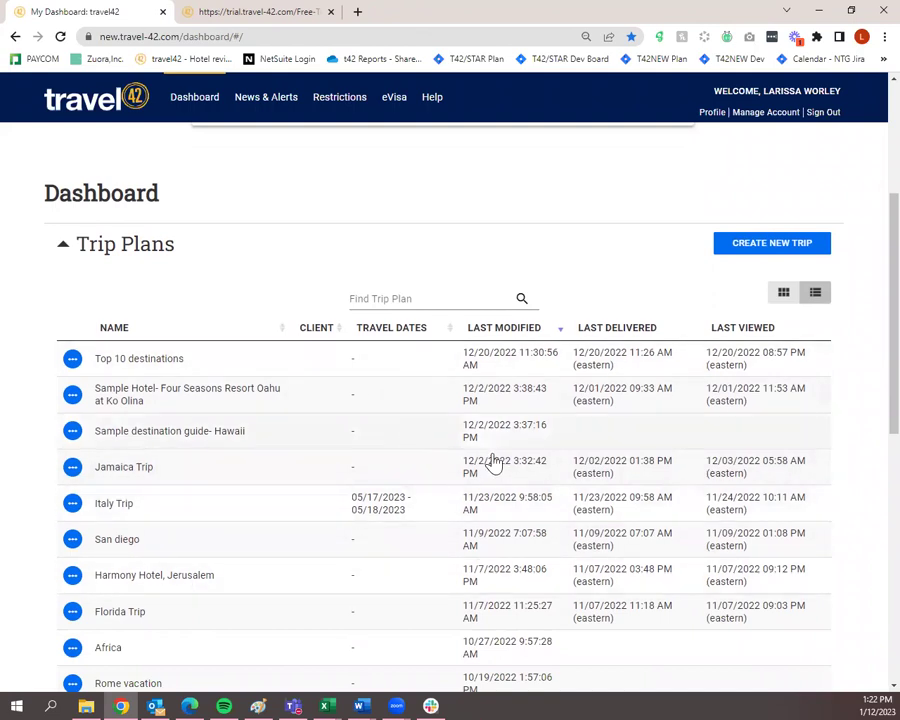
{"action": "scroll", "coordinate": [460, 466], "scroll_direction": "down", "scroll_amount": 1}
{"action": "scroll", "coordinate": [435, 460], "scroll_direction": "up", "scroll_amount": 2}
Copy the Top 10 destinations trip plan URL and start a new Outlook message.
{"action": "left_click", "coordinate": [72, 429]}
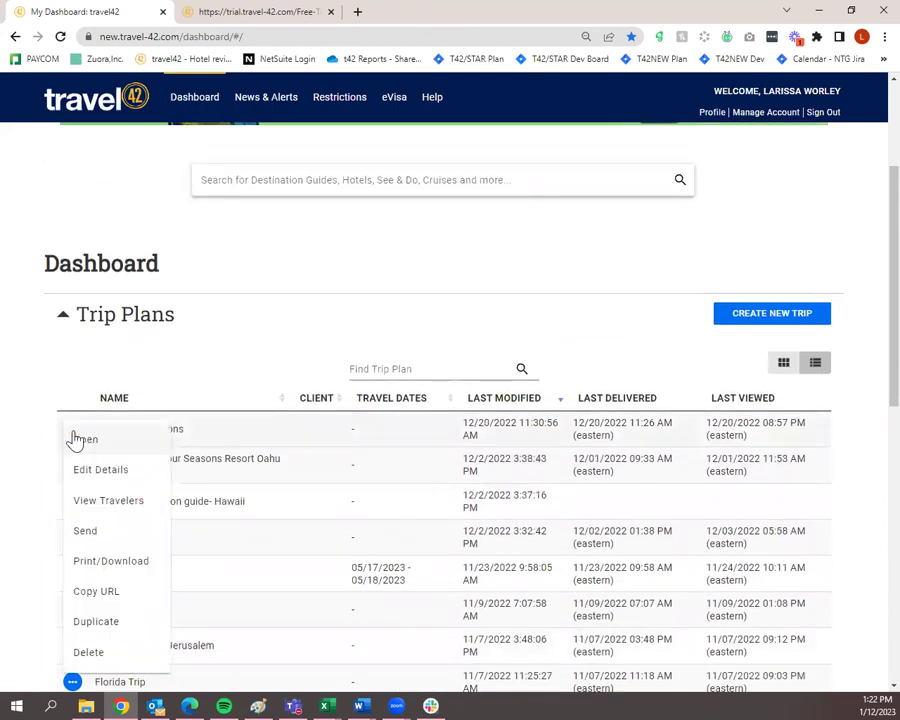
{"action": "left_click", "coordinate": [70, 396]}
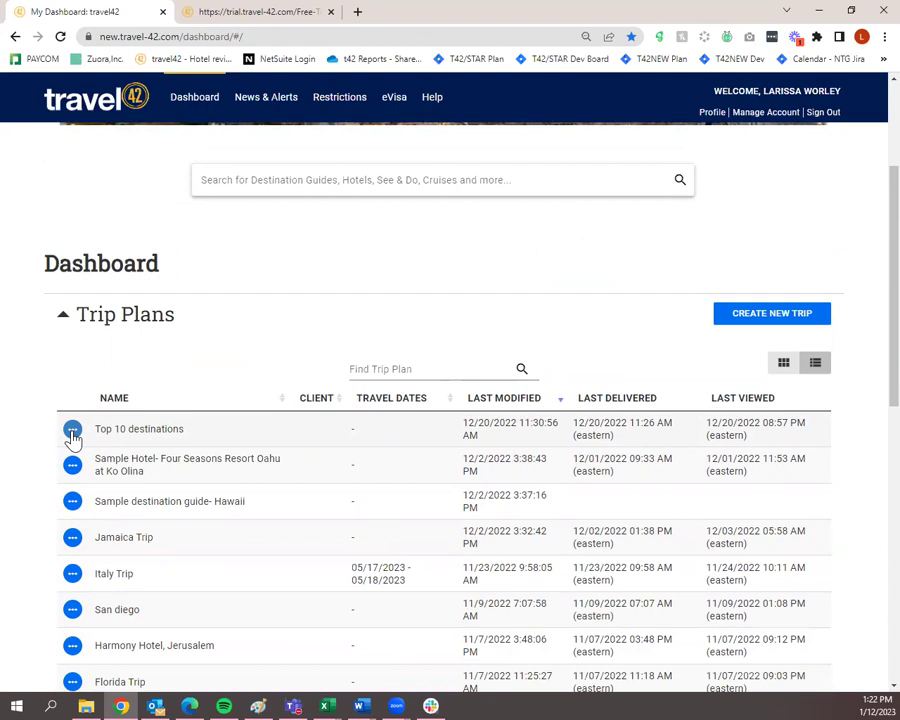
{"action": "left_click", "coordinate": [72, 430]}
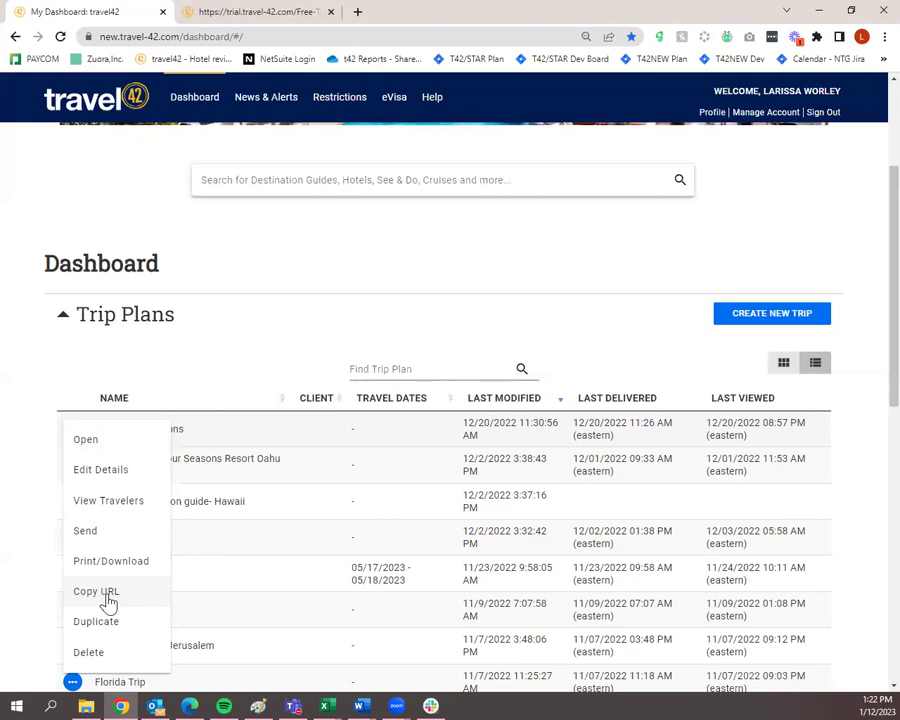
{"action": "left_click", "coordinate": [107, 597]}
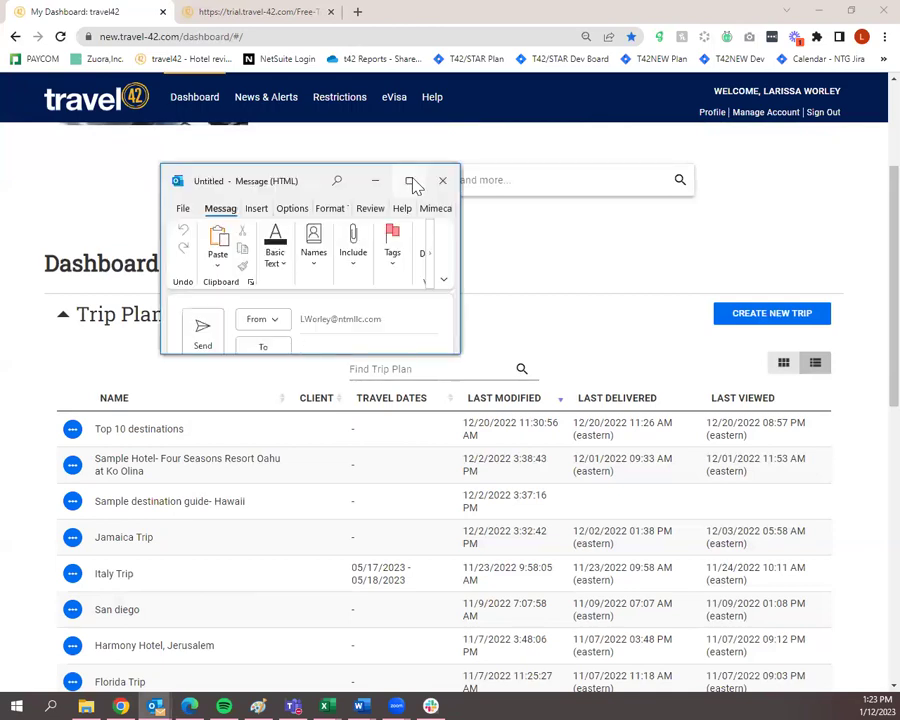
{"action": "left_click", "coordinate": [410, 182]}
Paste the trip plan URL as plain text into the message body, then discard the draft unsaved.
{"action": "left_click", "coordinate": [80, 297]}
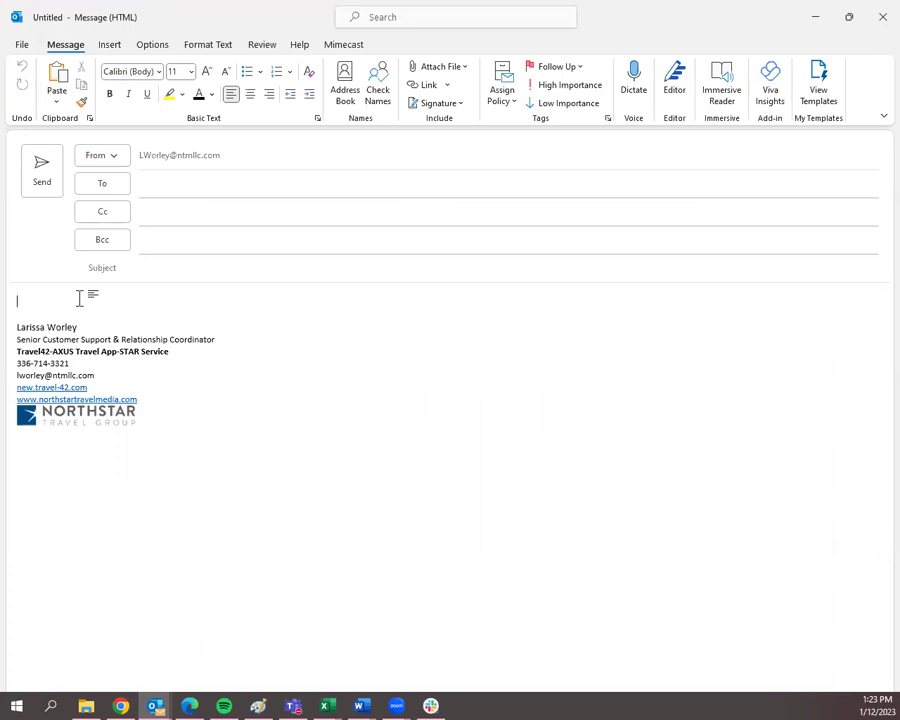
{"action": "right_click", "coordinate": [79, 298]}
{"action": "left_click", "coordinate": [115, 373]}
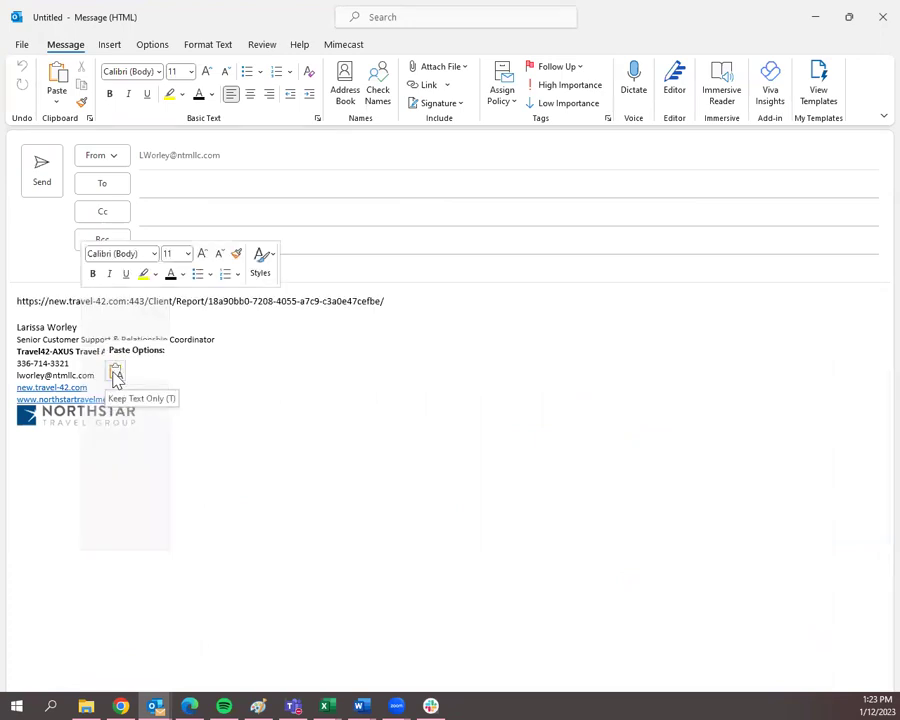
{"action": "key", "text": "ctrl+z"}
{"action": "key", "text": "shift+F10"}
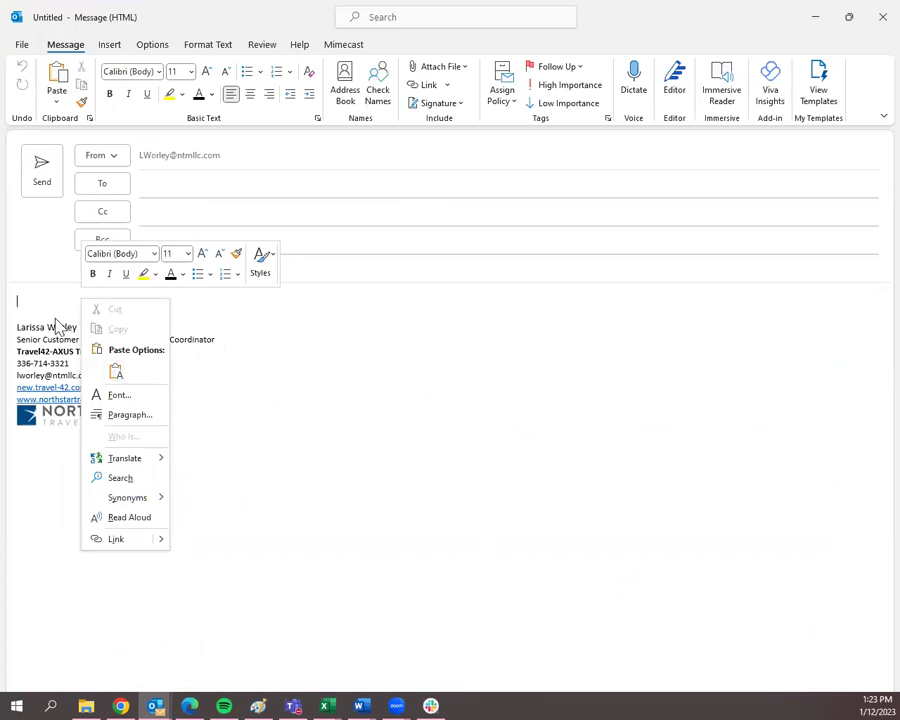
{"action": "left_click", "coordinate": [115, 373]}
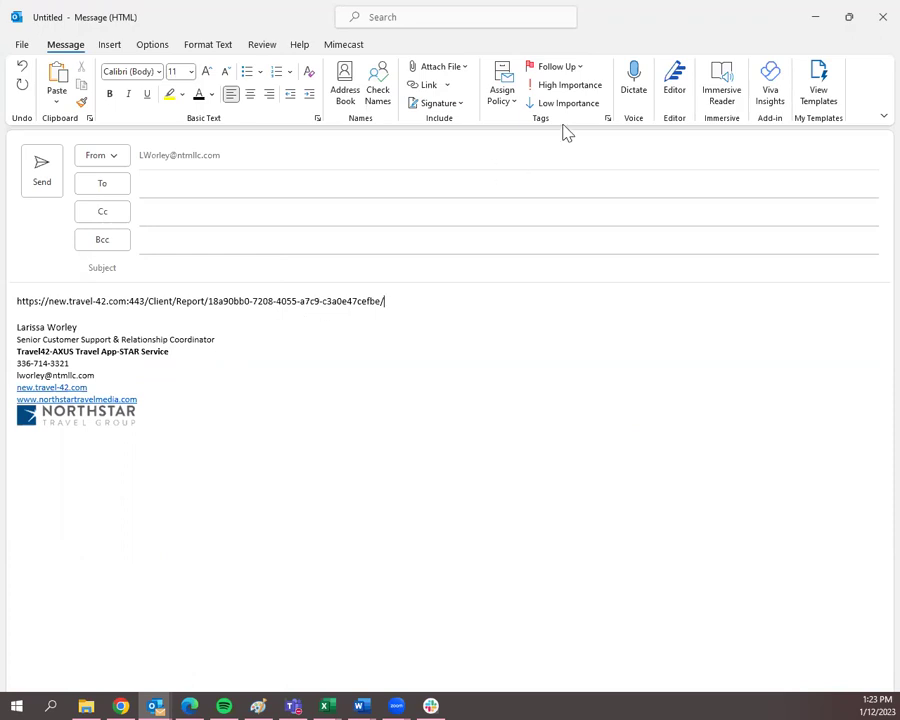
{"action": "left_click", "coordinate": [872, 22]}
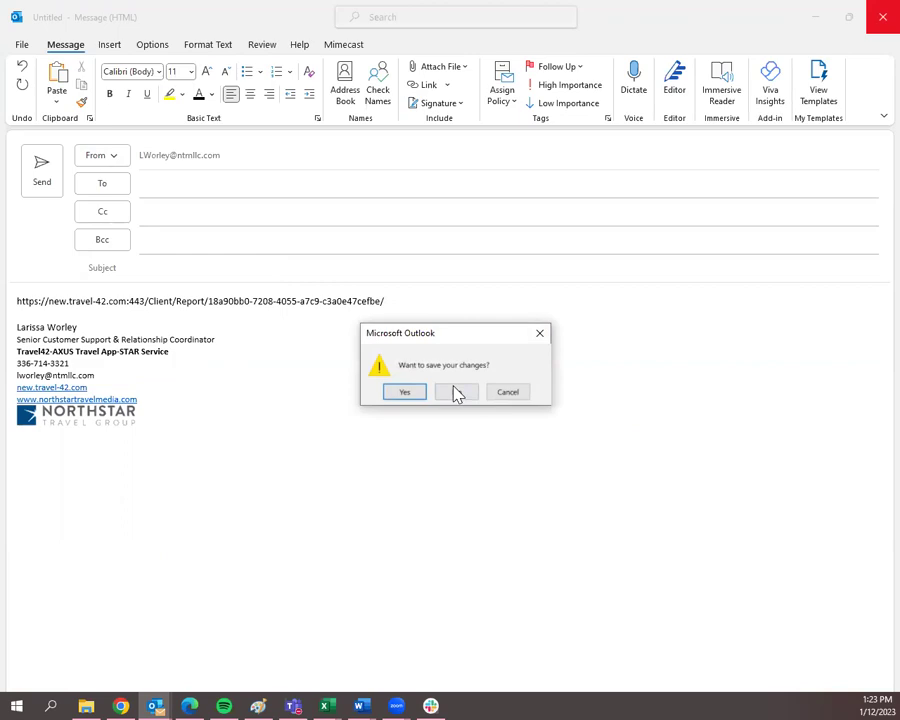
{"action": "left_click", "coordinate": [456, 391]}
Open a blank New Client form from the dashboard's Travelers section.
{"action": "scroll", "coordinate": [60, 440], "scroll_direction": "down", "scroll_amount": 7}
{"action": "scroll", "coordinate": [164, 450], "scroll_direction": "up", "scroll_amount": 6}
{"action": "scroll", "coordinate": [367, 438], "scroll_direction": "up", "scroll_amount": 1}
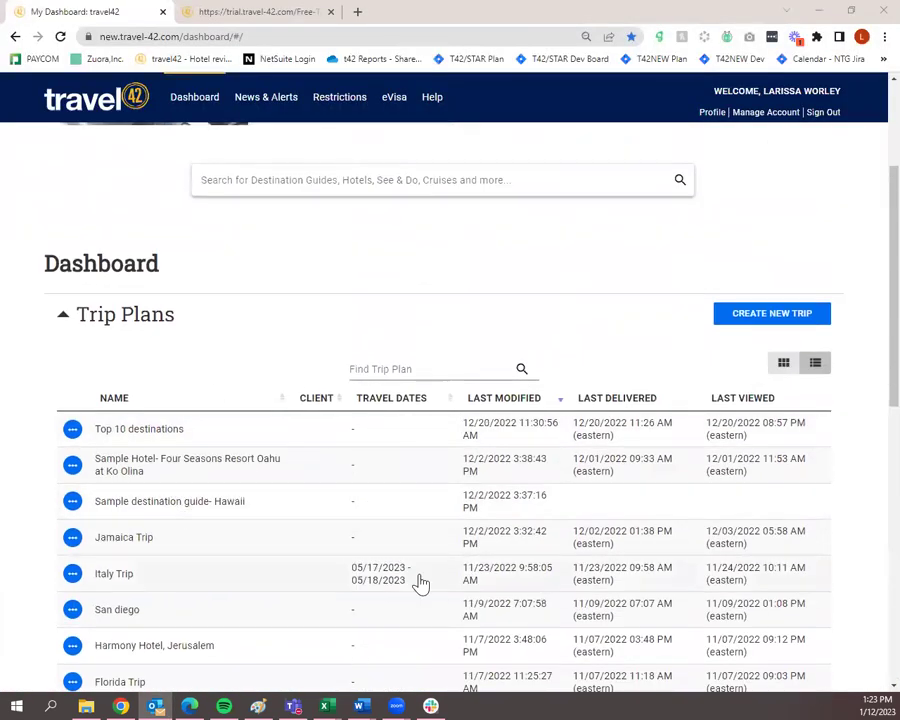
{"action": "scroll", "coordinate": [630, 595], "scroll_direction": "down", "scroll_amount": 6}
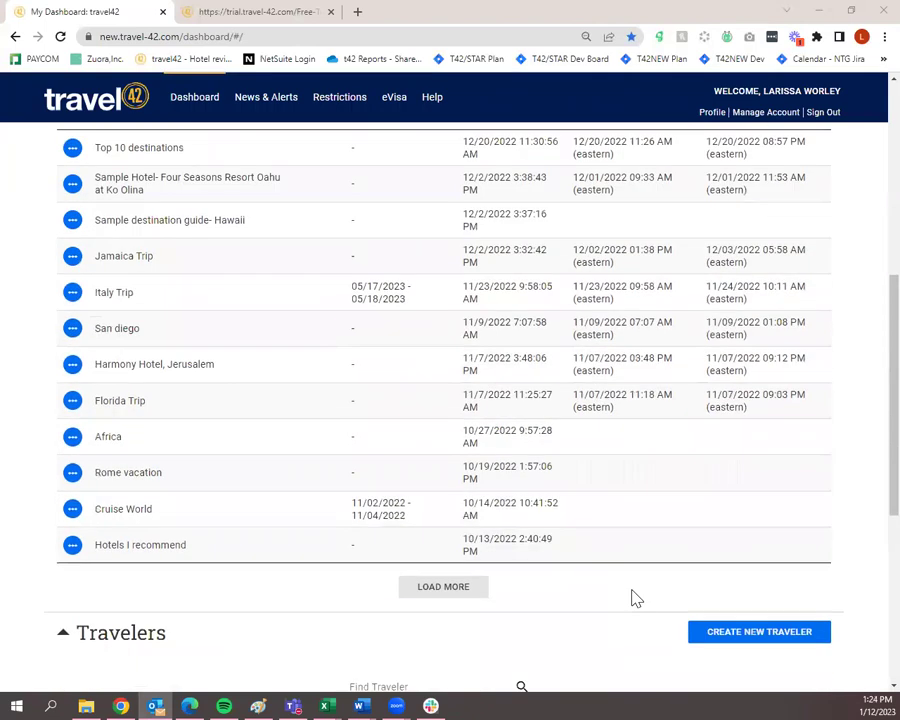
{"action": "scroll", "coordinate": [630, 601], "scroll_direction": "down", "scroll_amount": 1}
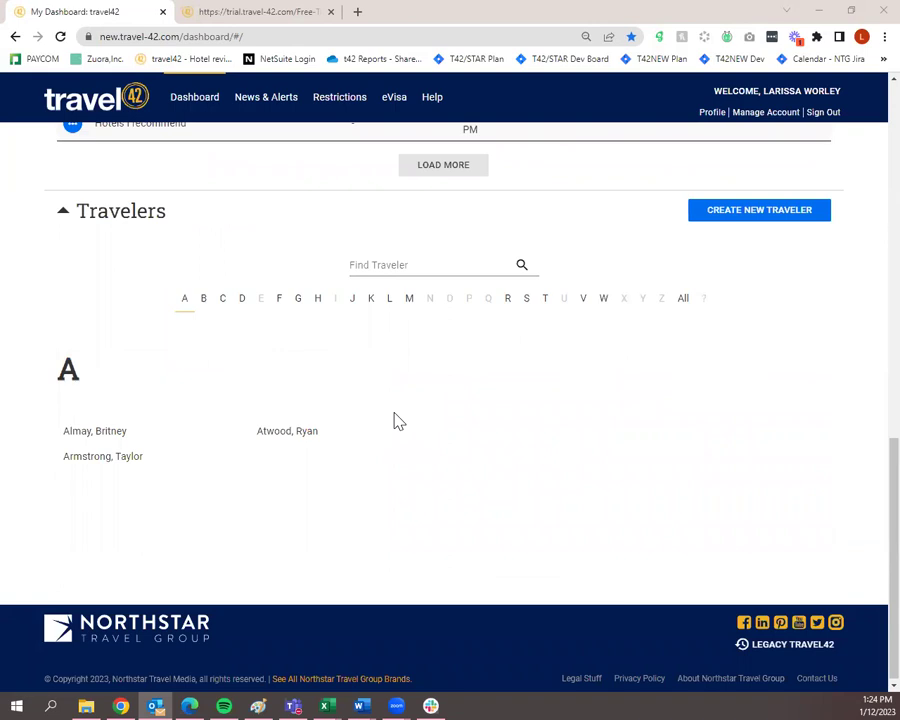
{"action": "left_click", "coordinate": [727, 215]}
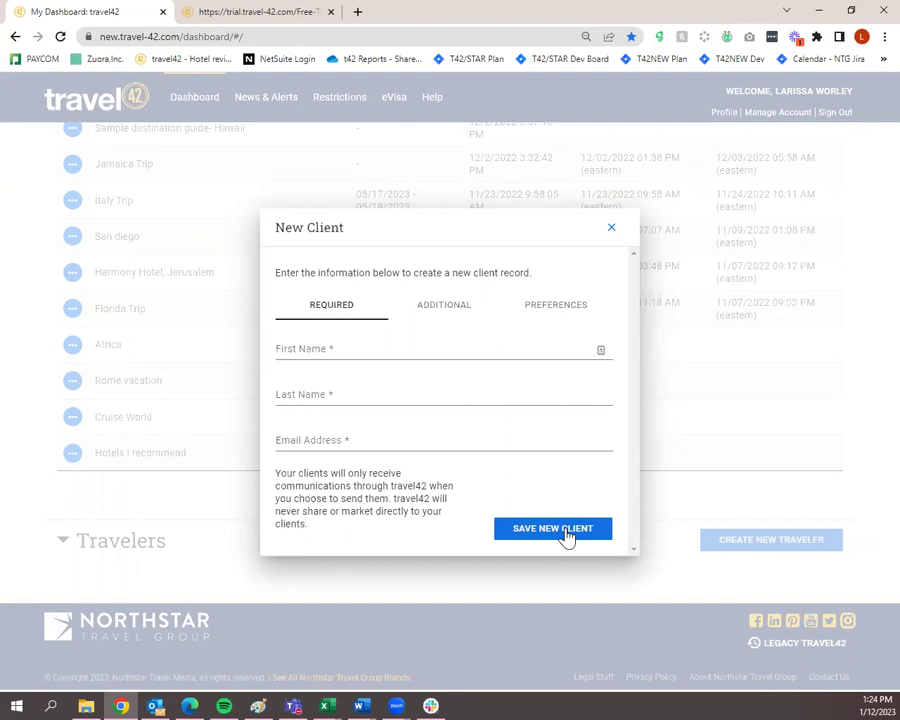
Close the New Client form without saving and return to the Trip Plans list.
{"action": "left_click", "coordinate": [611, 228]}
{"action": "left_click", "coordinate": [61, 541]}
{"action": "scroll", "coordinate": [110, 510], "scroll_direction": "down", "scroll_amount": 3}
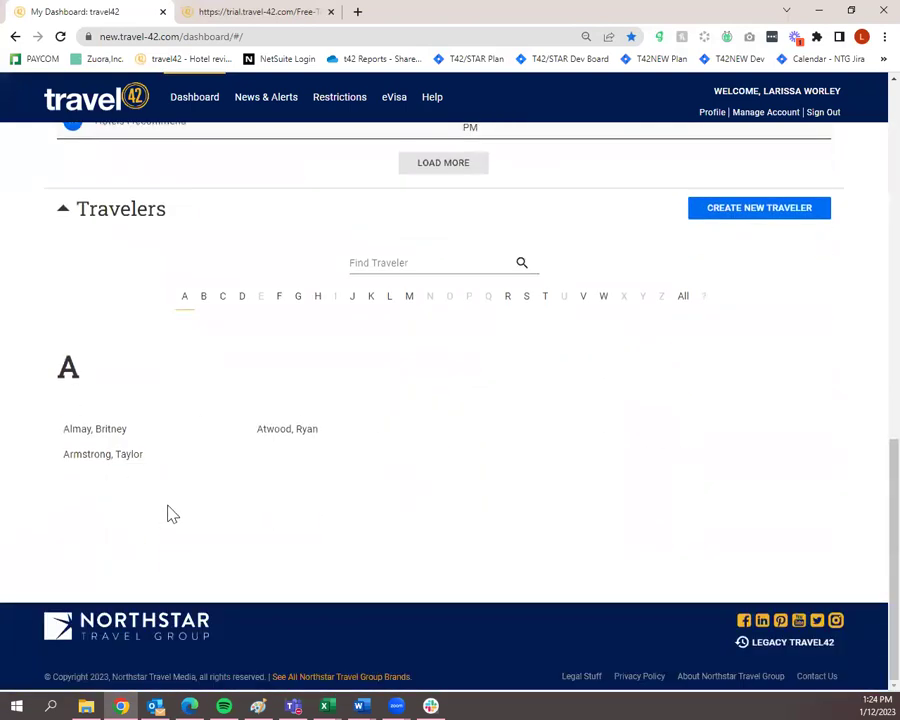
{"action": "scroll", "coordinate": [460, 587], "scroll_direction": "up", "scroll_amount": 2}
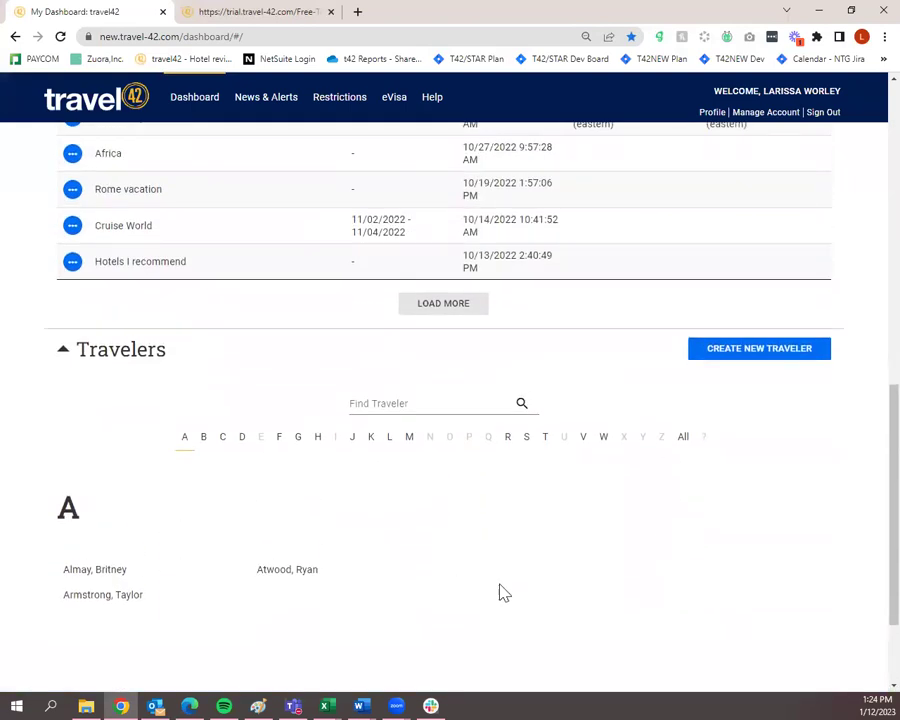
{"action": "scroll", "coordinate": [504, 593], "scroll_direction": "up", "scroll_amount": 10}
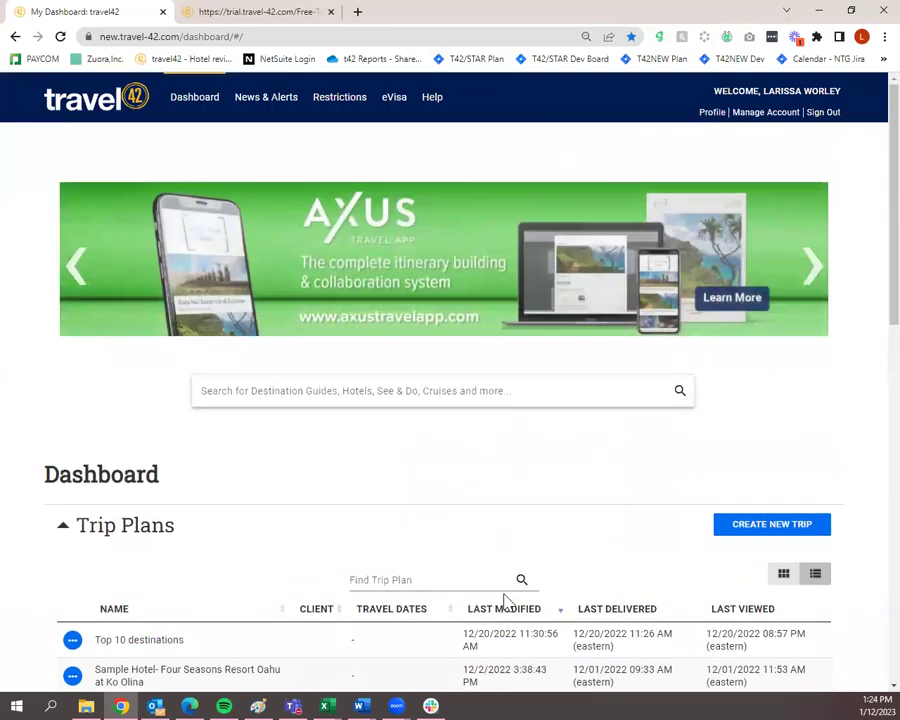
{"action": "scroll", "coordinate": [505, 600], "scroll_direction": "down", "scroll_amount": 2}
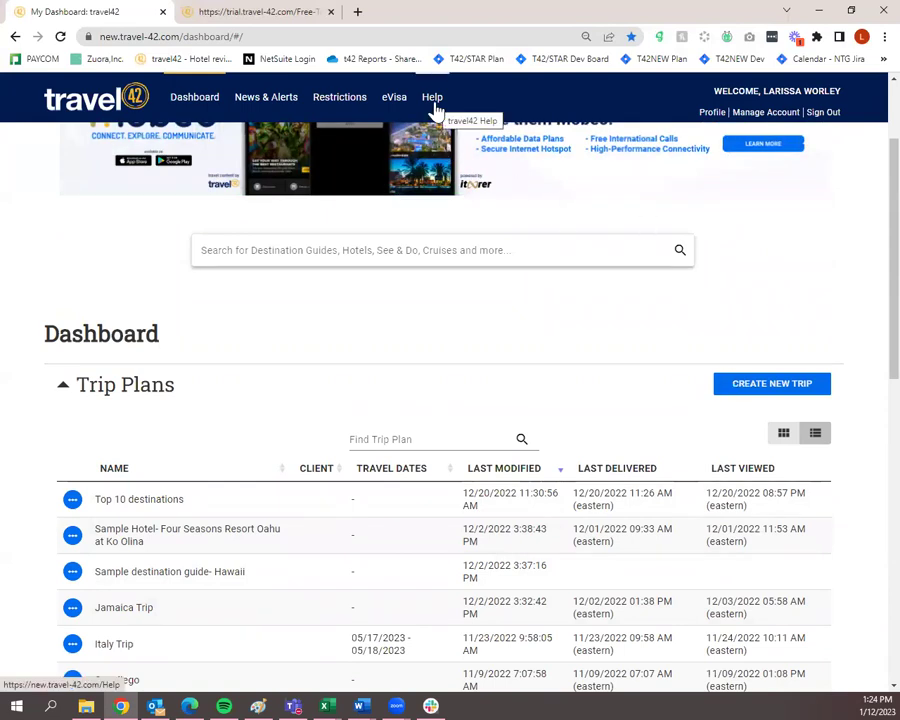
Start a new trip plan named 'Turks & Caicos'.
{"action": "left_click", "coordinate": [741, 386]}
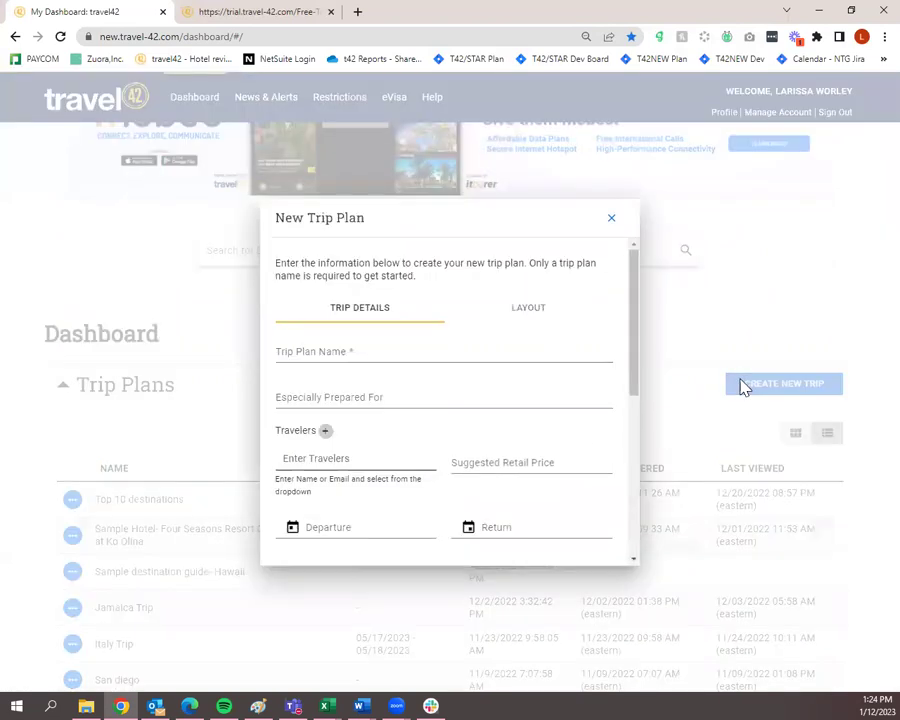
{"action": "scroll", "coordinate": [477, 432], "scroll_direction": "down", "scroll_amount": 5}
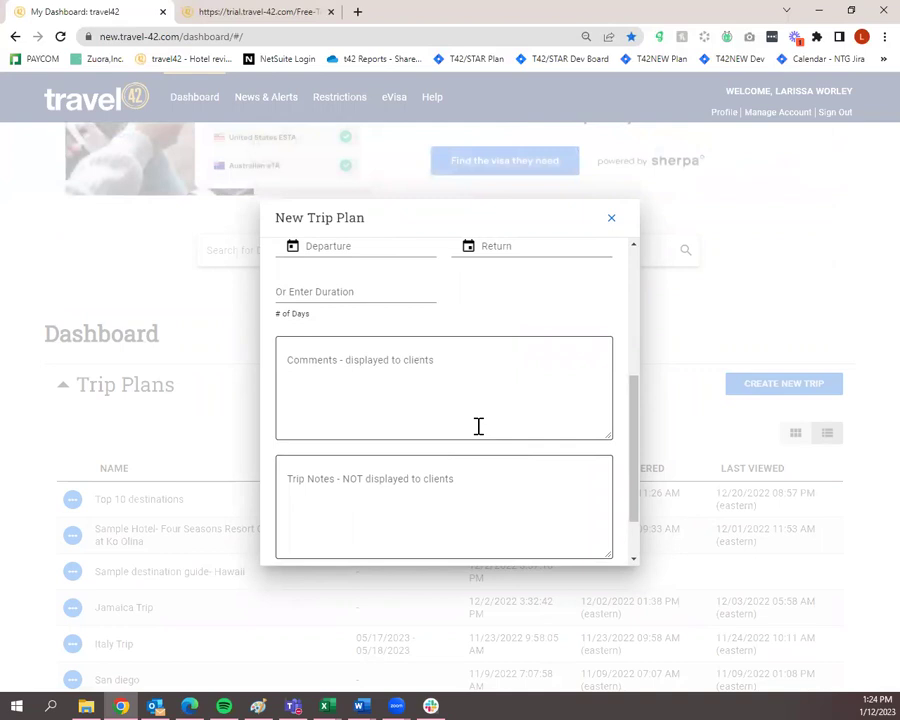
{"action": "scroll", "coordinate": [478, 426], "scroll_direction": "up", "scroll_amount": 3}
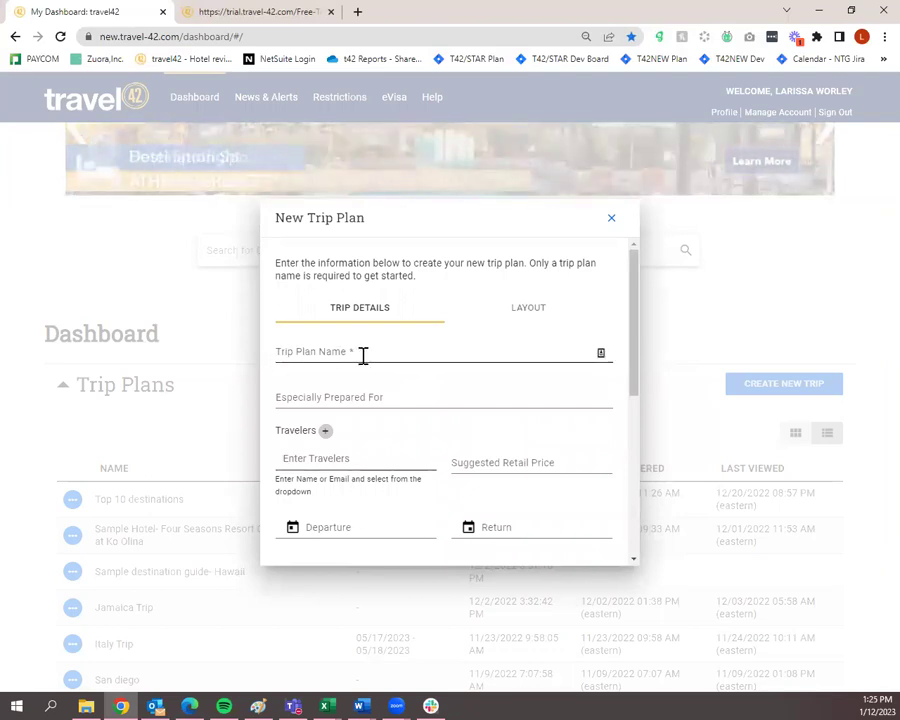
{"action": "left_click", "coordinate": [363, 356]}
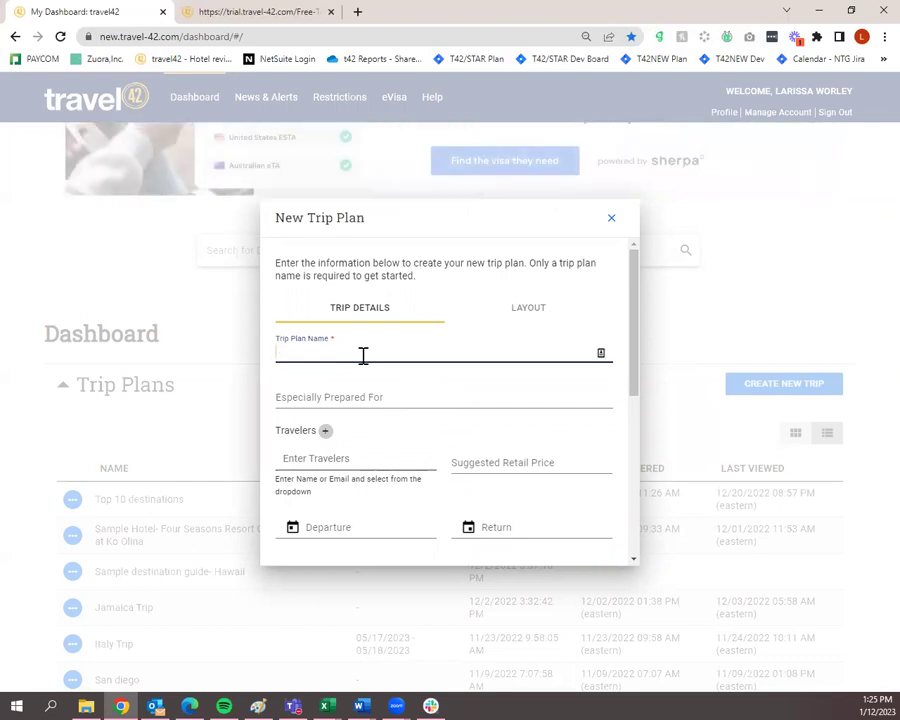
{"action": "type", "text": "Turks & Caicos"}
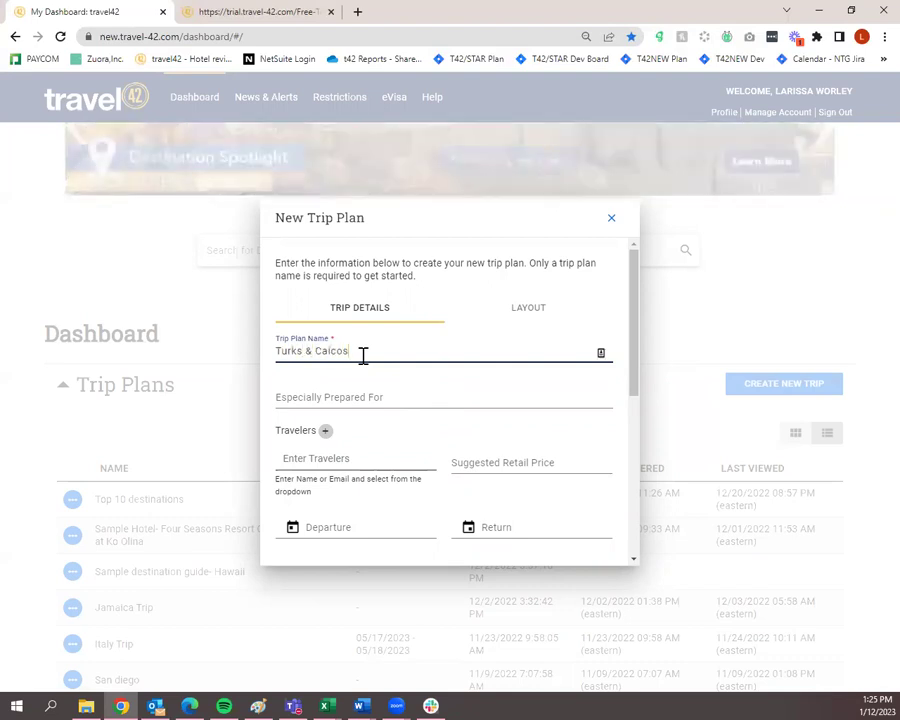
Add the existing traveler to the trip by searching for their name in Enter Travelers.
{"action": "scroll", "coordinate": [356, 370], "scroll_direction": "down", "scroll_amount": 1}
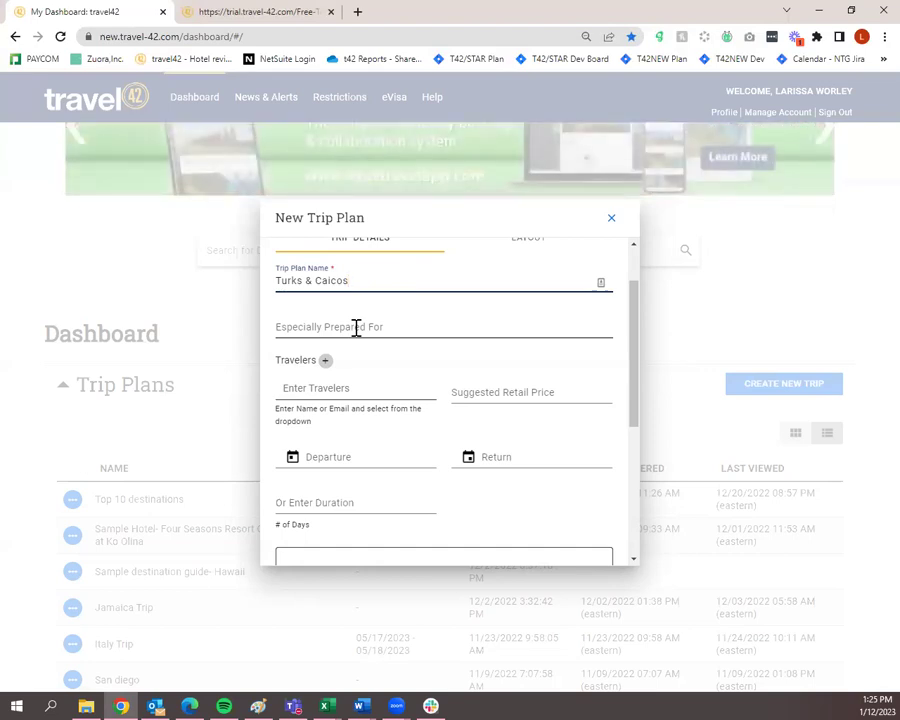
{"action": "left_click", "coordinate": [355, 327]}
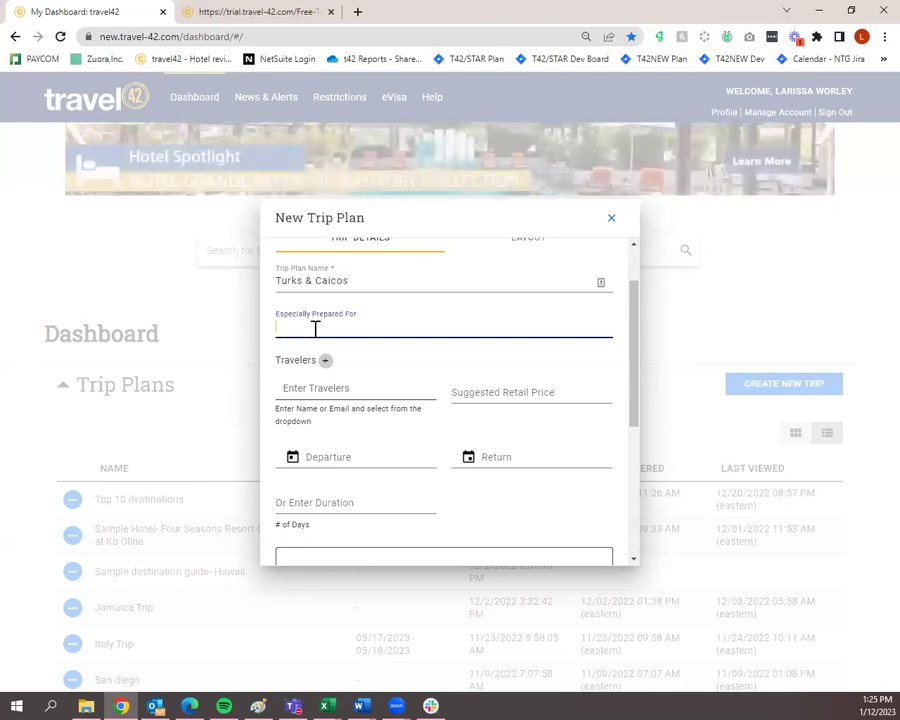
{"action": "scroll", "coordinate": [350, 330], "scroll_direction": "down", "scroll_amount": 2}
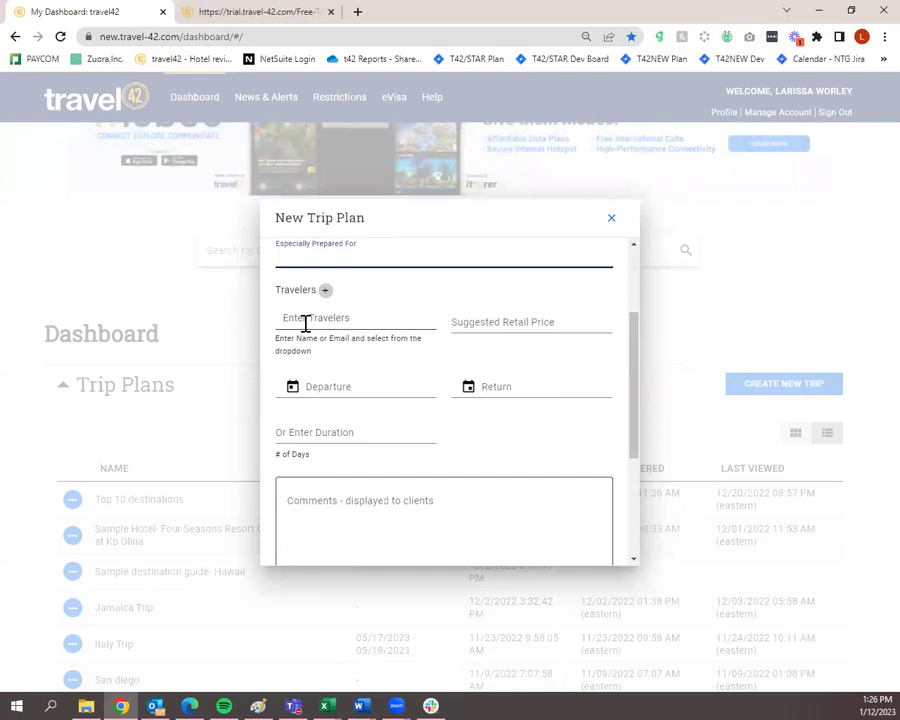
{"action": "left_click", "coordinate": [305, 323]}
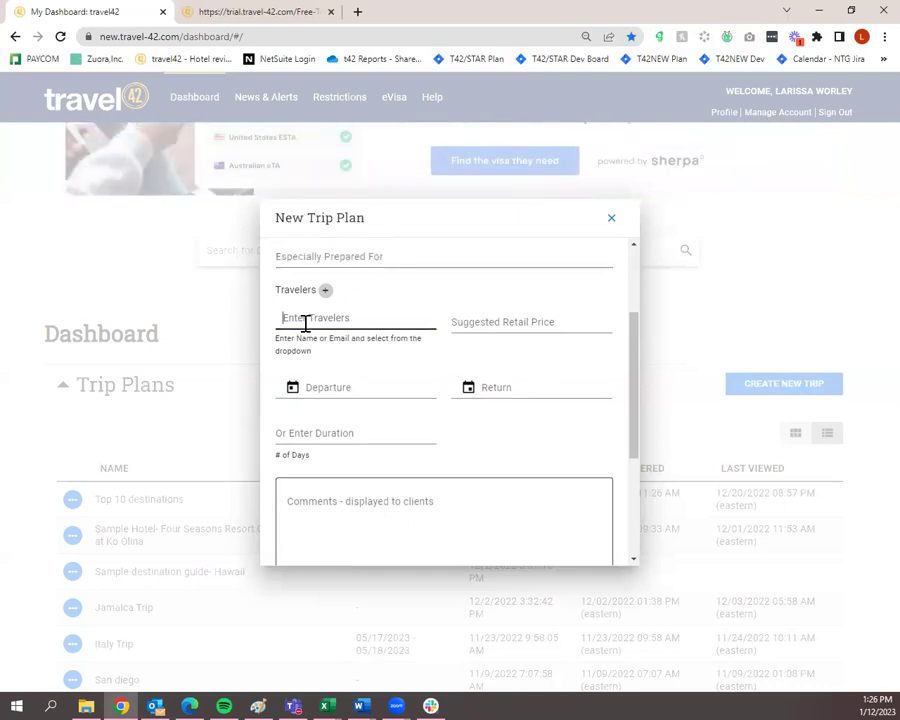
{"action": "type", "text": "lariss"}
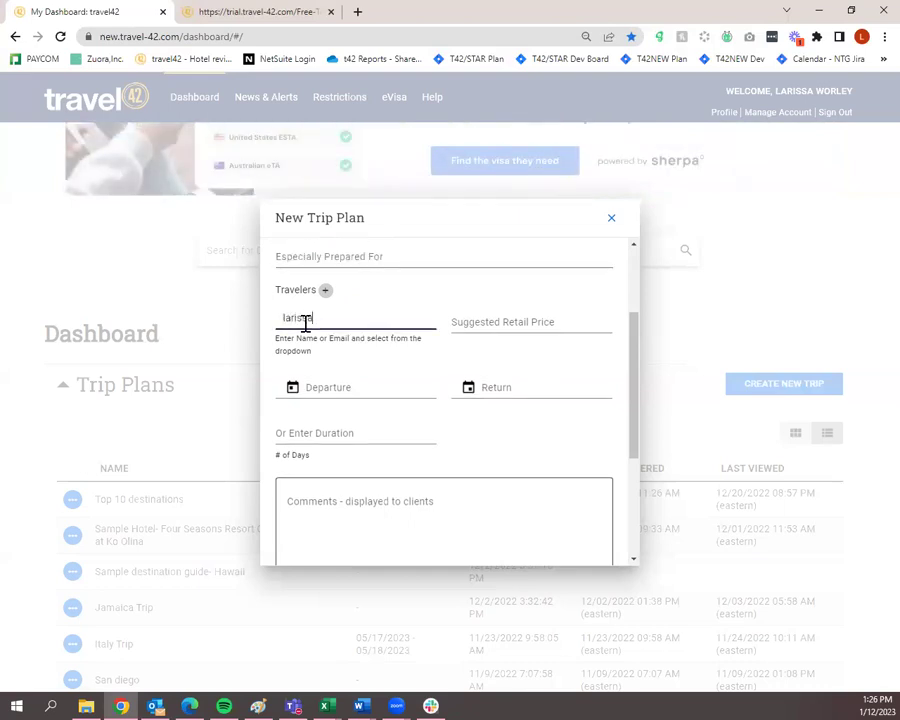
{"action": "type", "text": "a"}
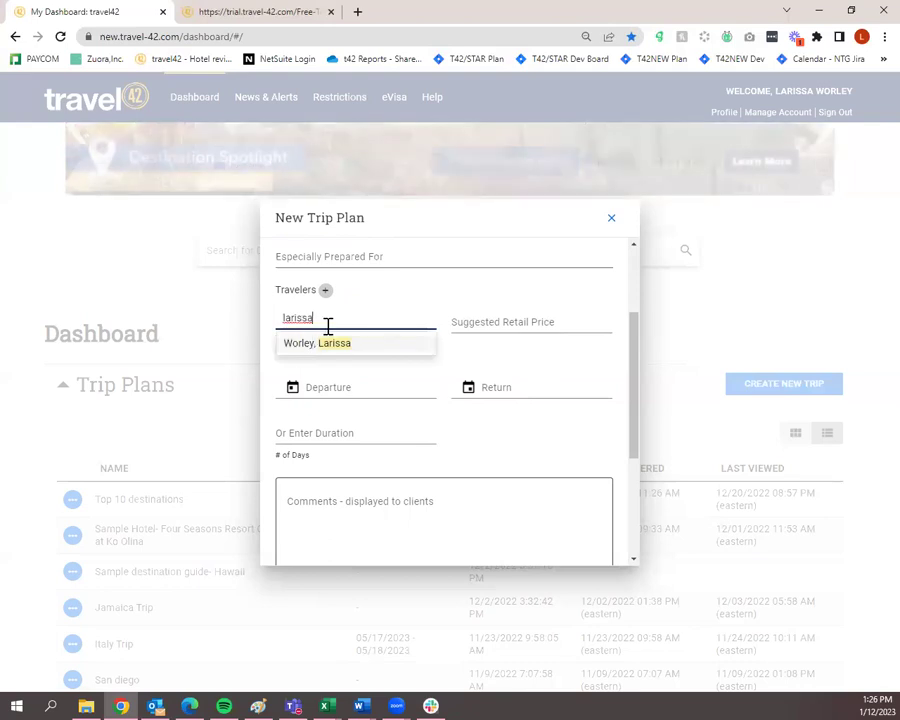
{"action": "key", "text": "BackSpace"}
{"action": "key", "text": "BackSpace"}
{"action": "key", "text": "BackSpace"}
{"action": "key", "text": "BackSpace"}
{"action": "key", "text": "BackSpace"}
{"action": "key", "text": "BackSpace"}
{"action": "key", "text": "BackSpace"}
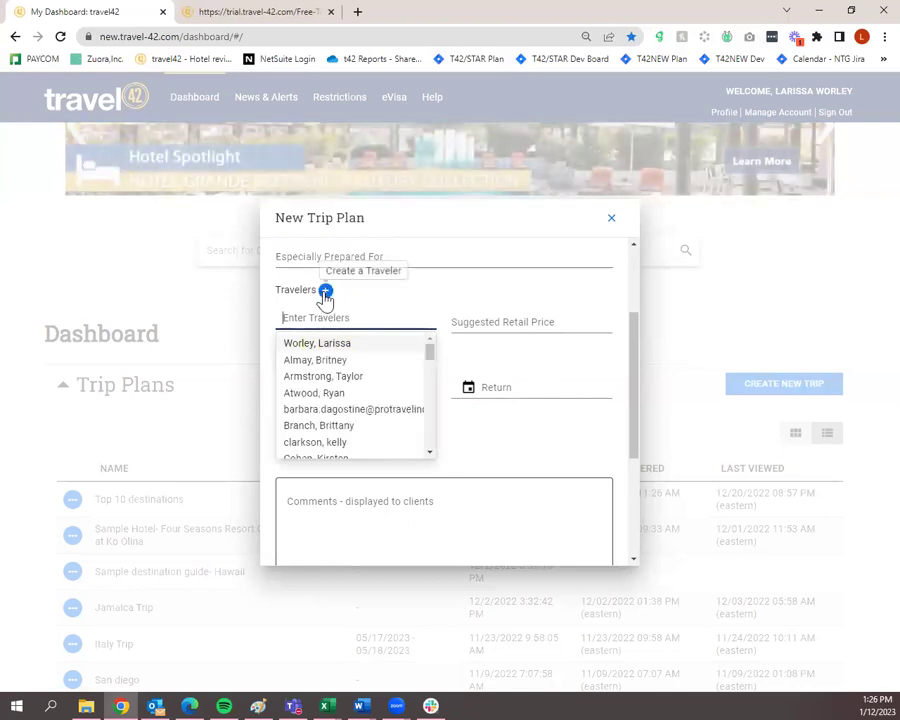
{"action": "left_click", "coordinate": [325, 291]}
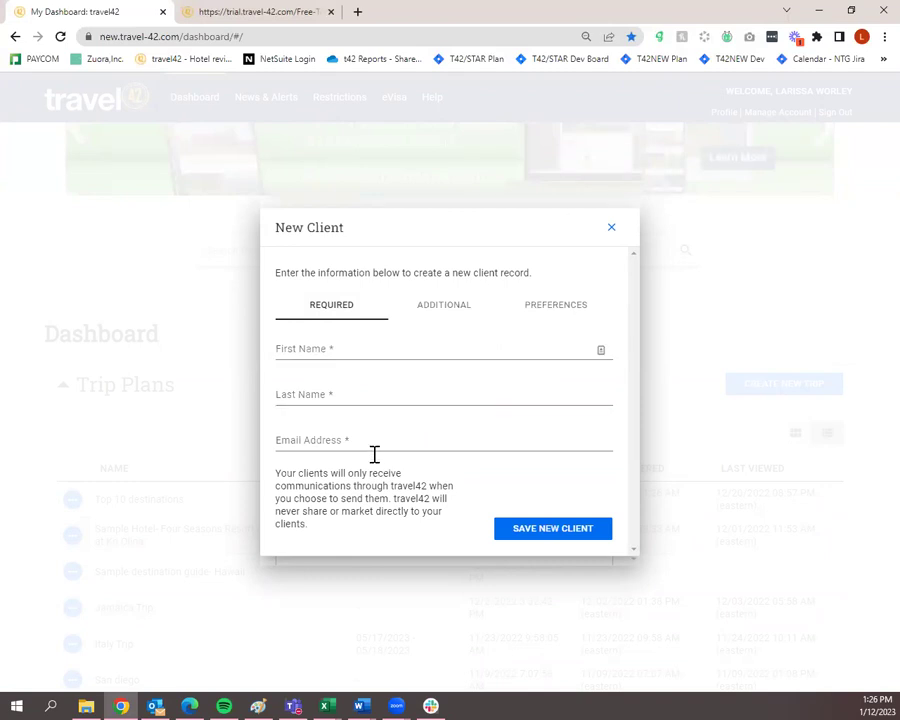
{"action": "left_click", "coordinate": [613, 231]}
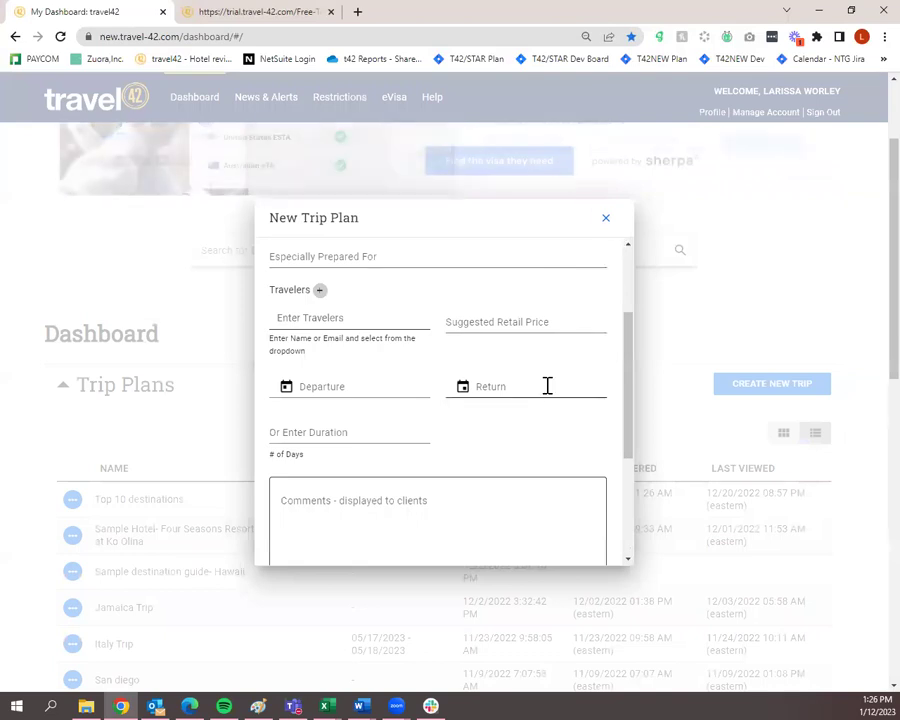
{"action": "left_click", "coordinate": [386, 321]}
{"action": "type", "text": "la"}
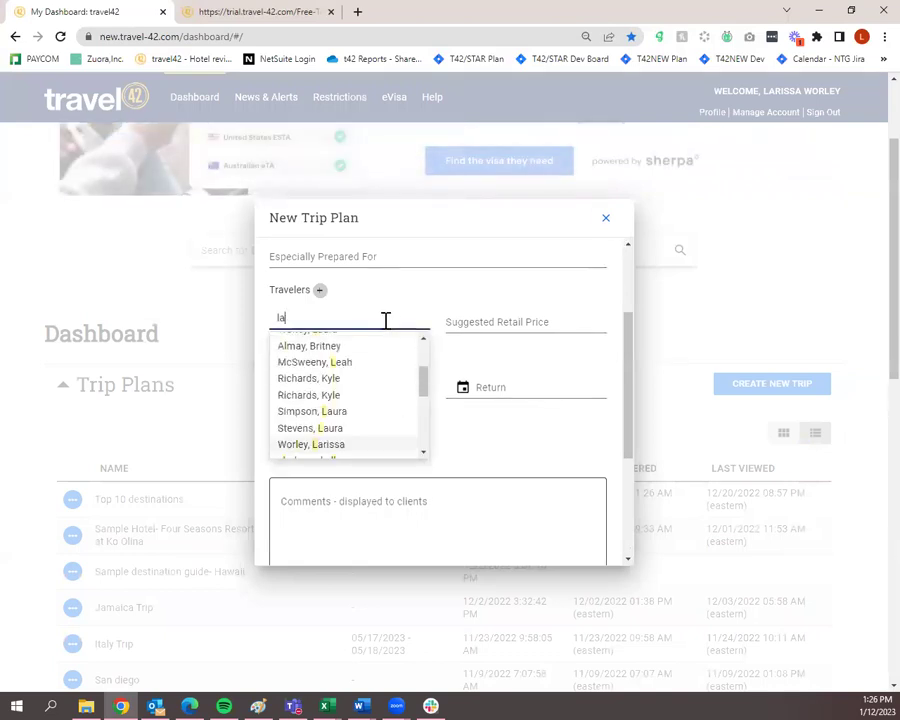
{"action": "type", "text": "rissa"}
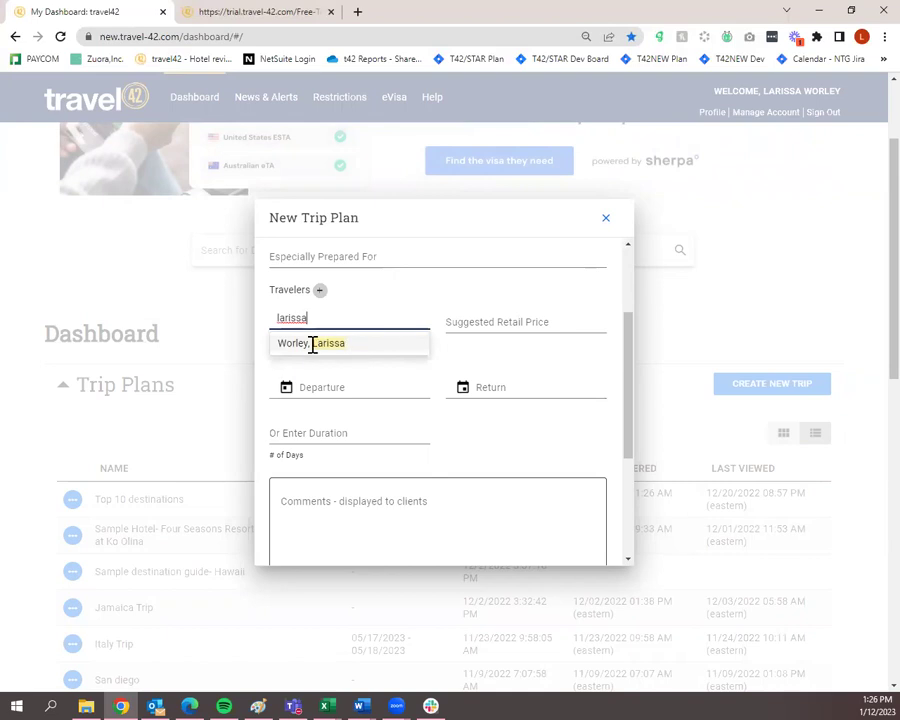
{"action": "left_click", "coordinate": [333, 343]}
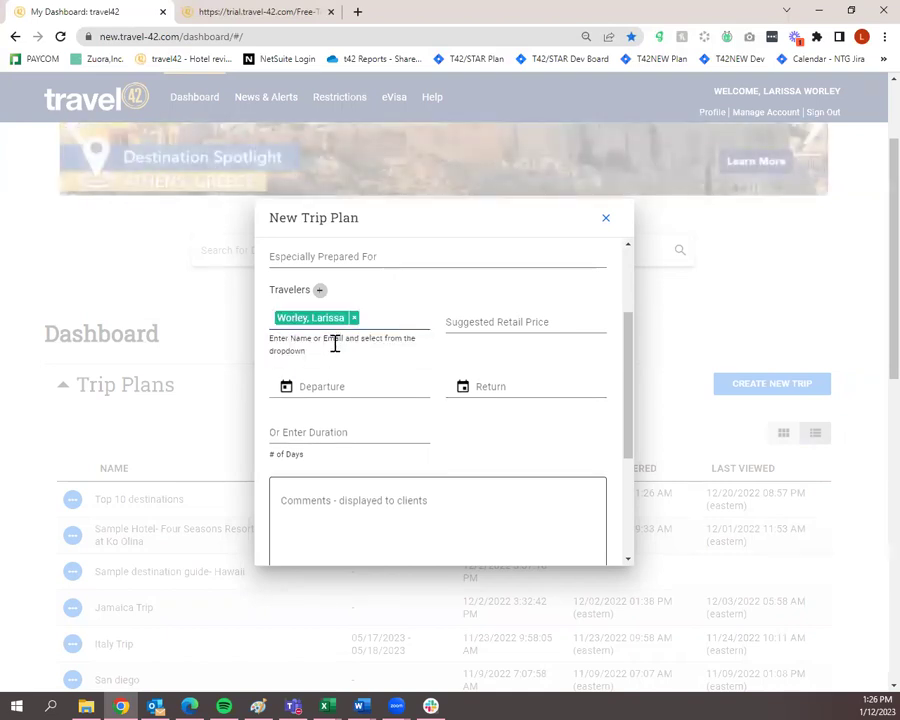
Continue the new trip plan to the Layout step.
{"action": "left_click", "coordinate": [501, 322]}
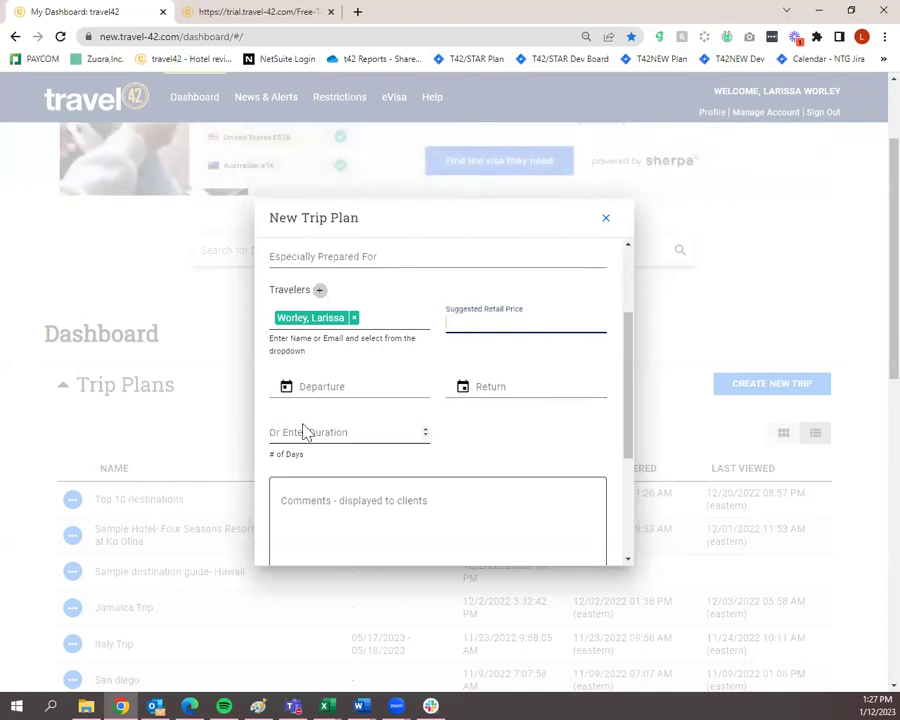
{"action": "scroll", "coordinate": [519, 398], "scroll_direction": "down", "scroll_amount": 3}
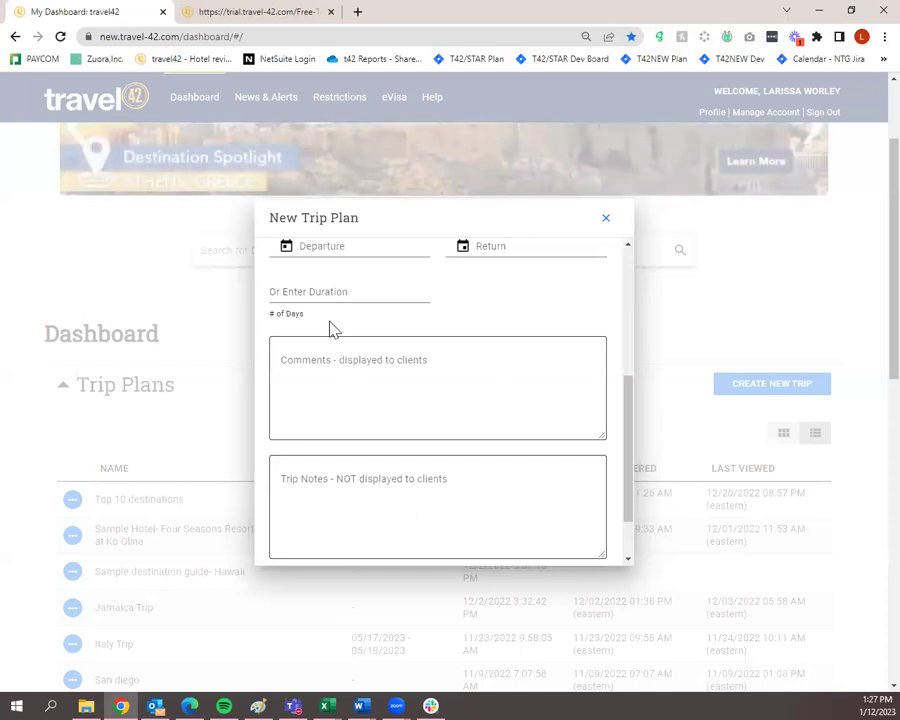
{"action": "scroll", "coordinate": [406, 424], "scroll_direction": "down", "scroll_amount": 2}
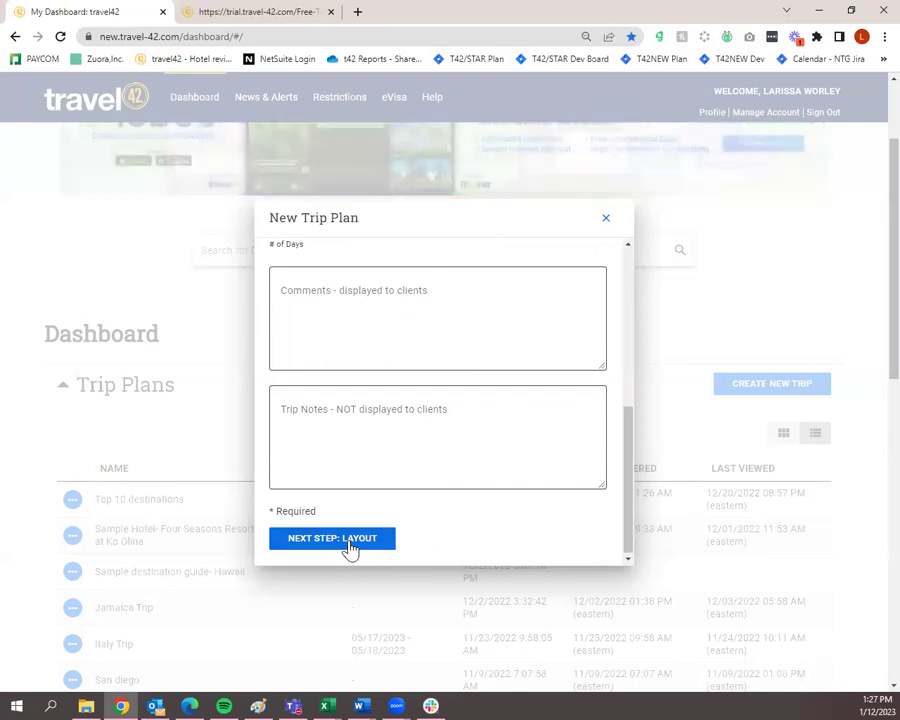
{"action": "left_click", "coordinate": [348, 544]}
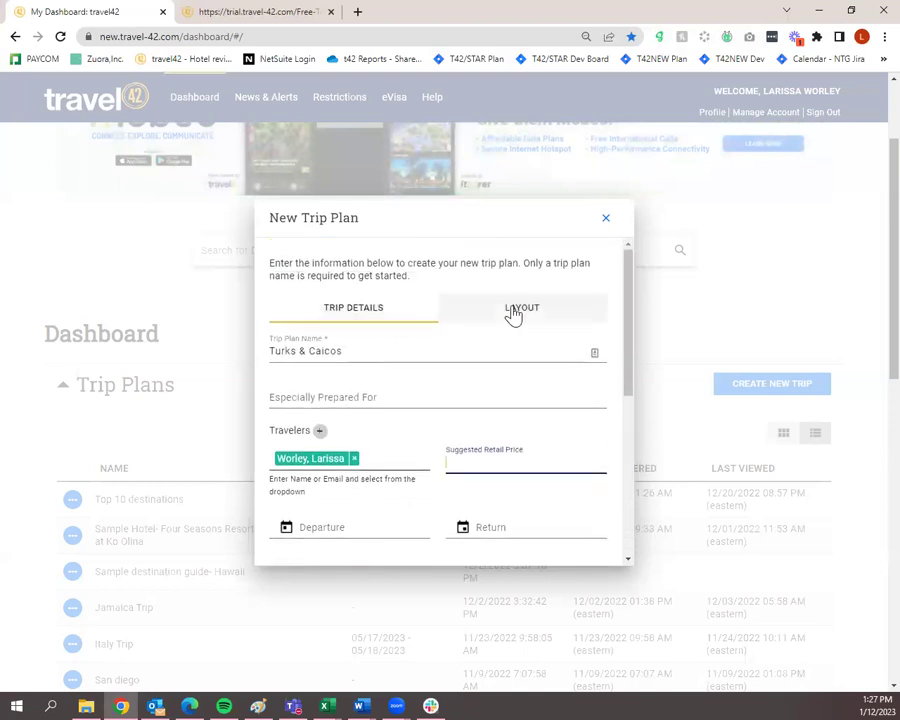
Show the Layout options and toggle Show Images in PDF View off and back on.
{"action": "scroll", "coordinate": [512, 313], "scroll_direction": "down", "scroll_amount": 5}
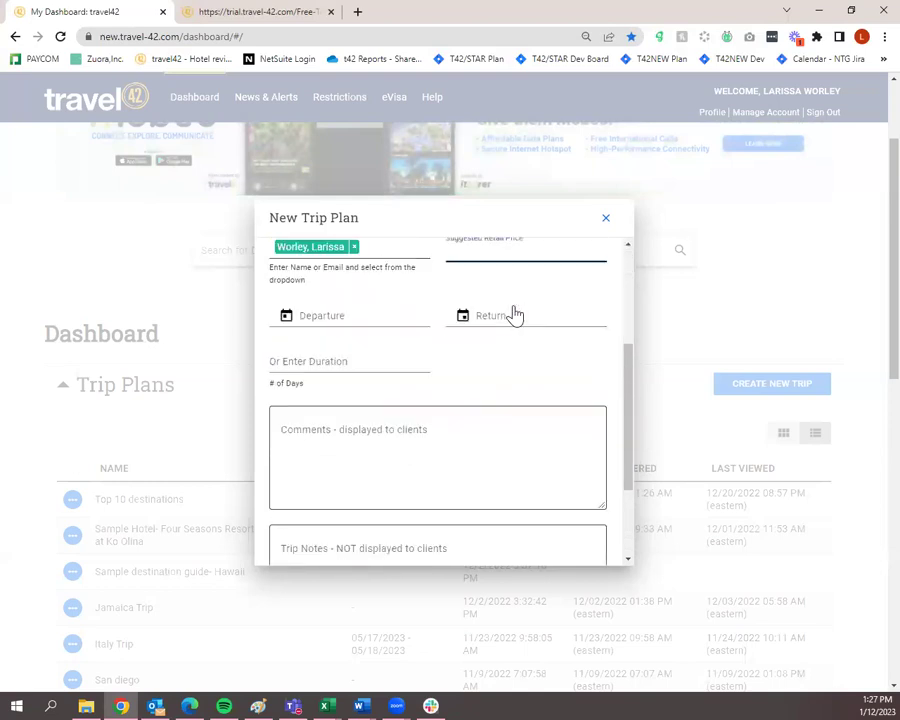
{"action": "left_click", "coordinate": [380, 544]}
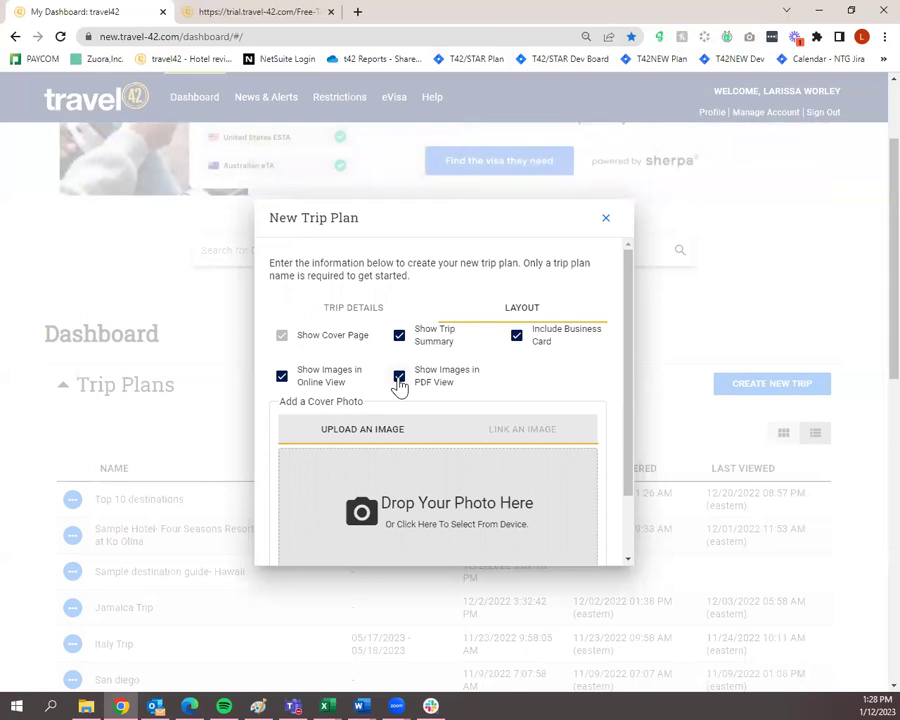
{"action": "left_click", "coordinate": [399, 380]}
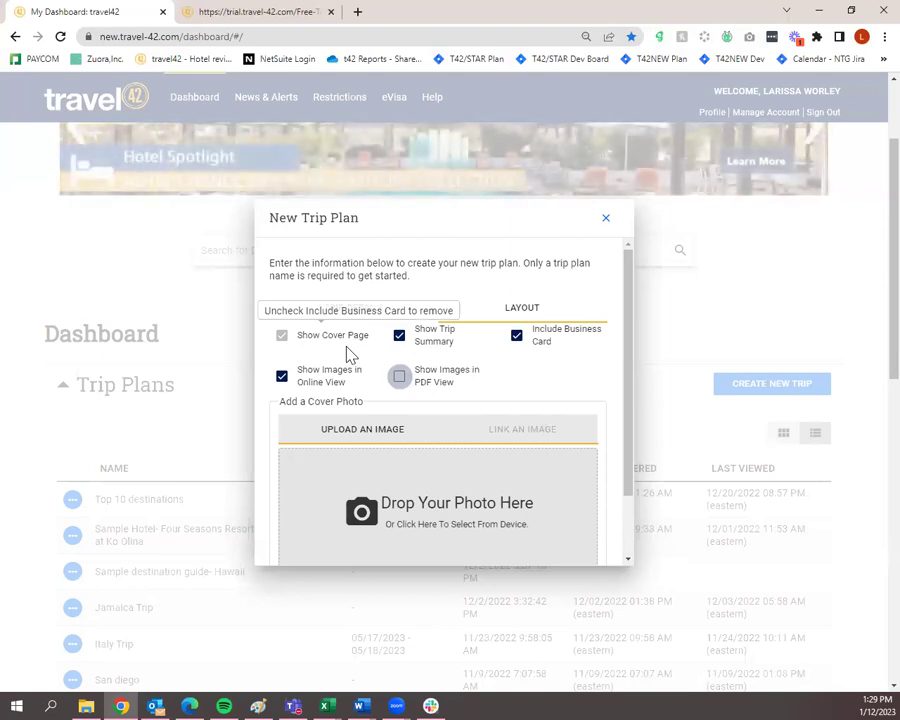
{"action": "left_click", "coordinate": [400, 379]}
{"action": "scroll", "coordinate": [417, 400], "scroll_direction": "down", "scroll_amount": 1}
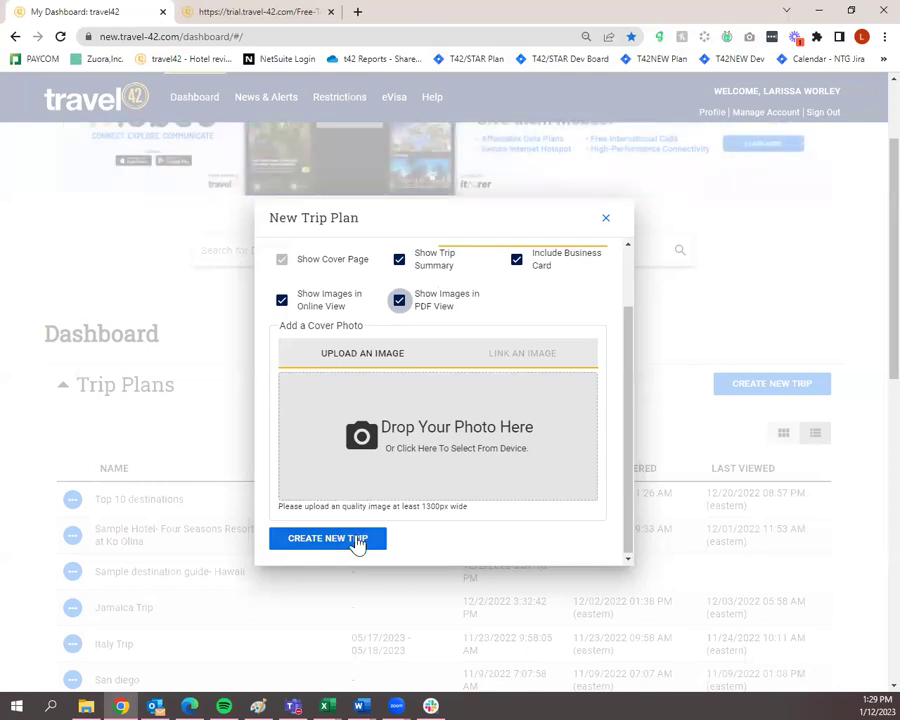
{"action": "scroll", "coordinate": [360, 530], "scroll_direction": "up", "scroll_amount": 2}
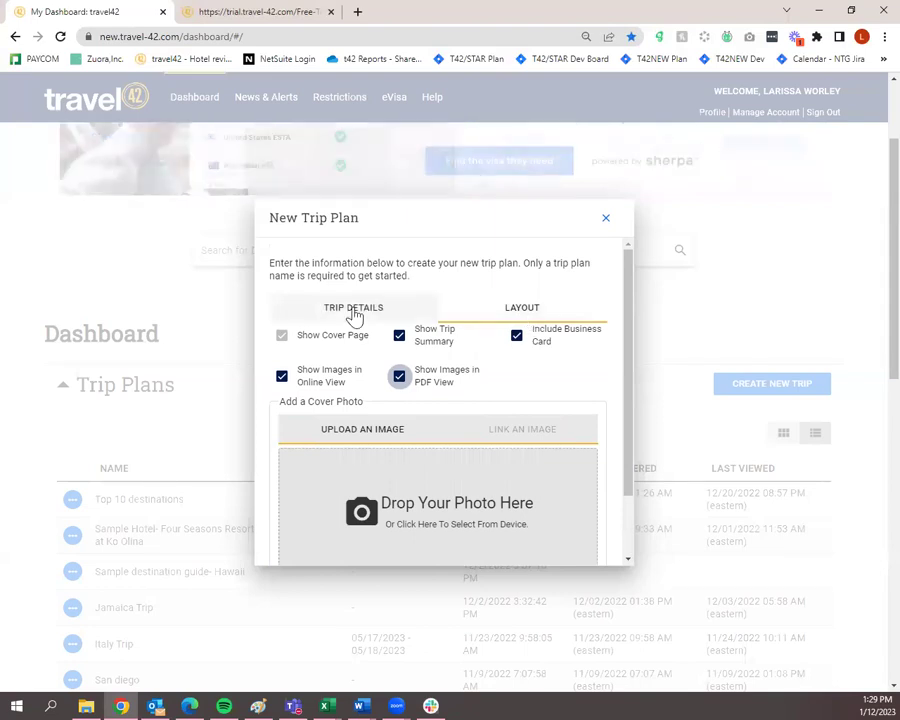
Review the Trip Details and Layout tabs, then create the Turks & Caicos trip plan.
{"action": "left_click", "coordinate": [354, 312]}
{"action": "left_click", "coordinate": [504, 325]}
{"action": "scroll", "coordinate": [462, 428], "scroll_direction": "down", "scroll_amount": 2}
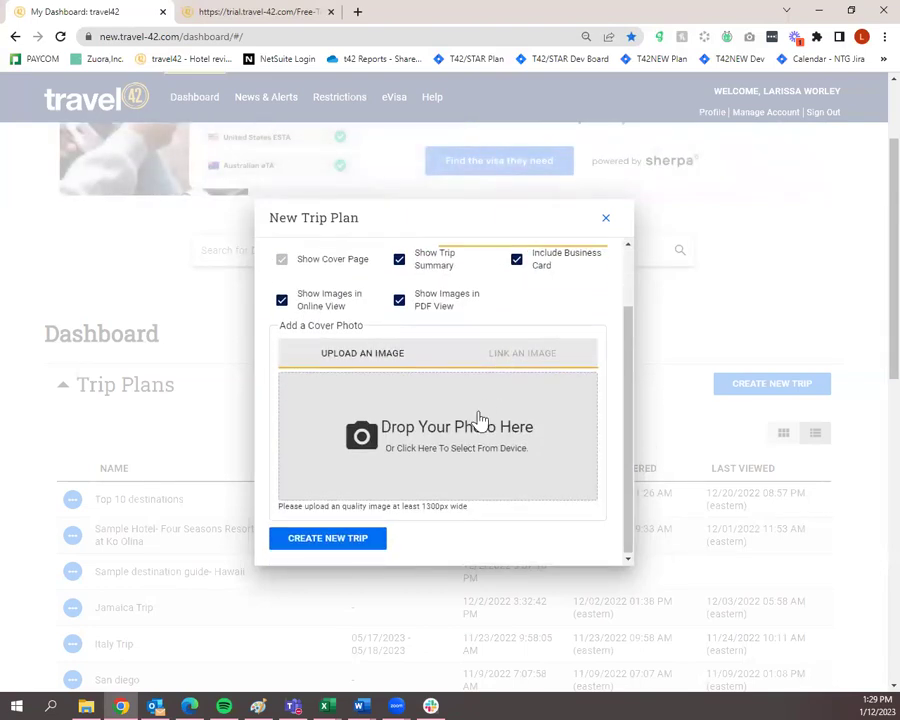
{"action": "scroll", "coordinate": [430, 400], "scroll_direction": "up", "scroll_amount": 2}
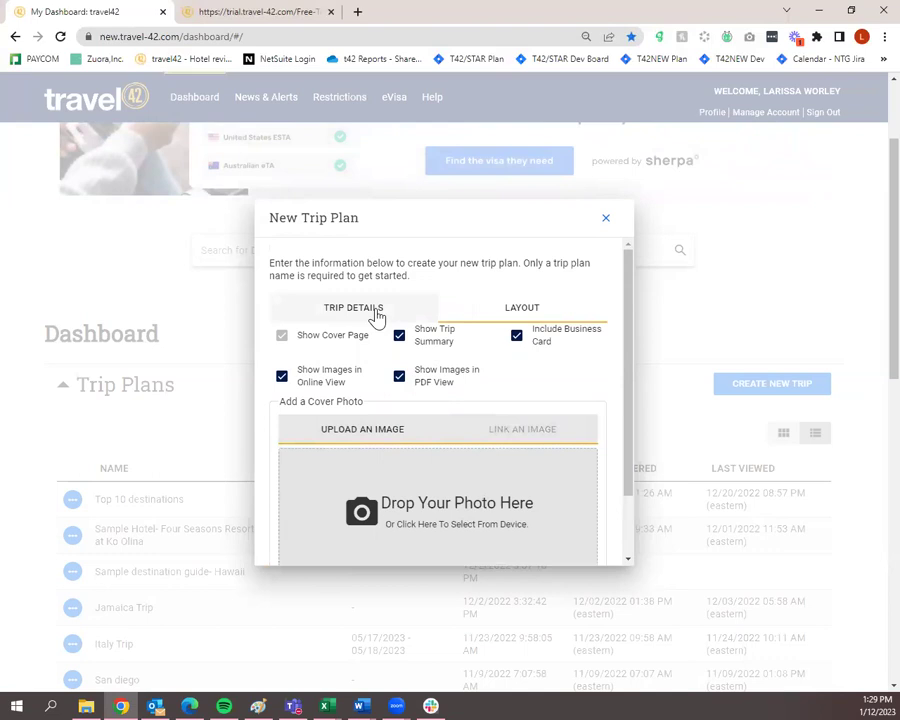
{"action": "left_click", "coordinate": [376, 316]}
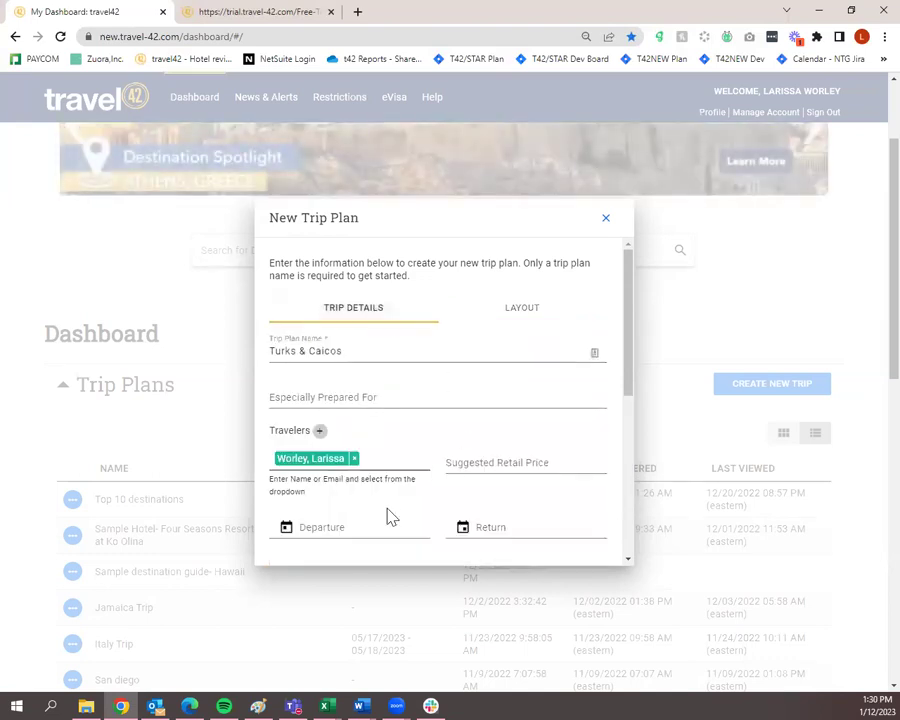
{"action": "scroll", "coordinate": [442, 422], "scroll_direction": "down", "scroll_amount": 3}
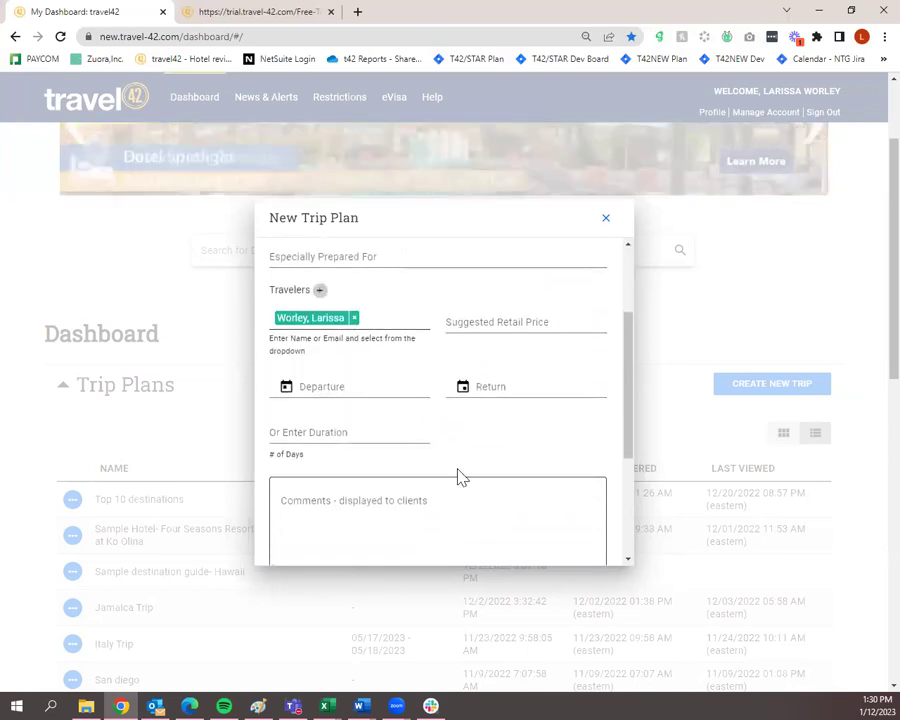
{"action": "scroll", "coordinate": [450, 482], "scroll_direction": "up", "scroll_amount": 3}
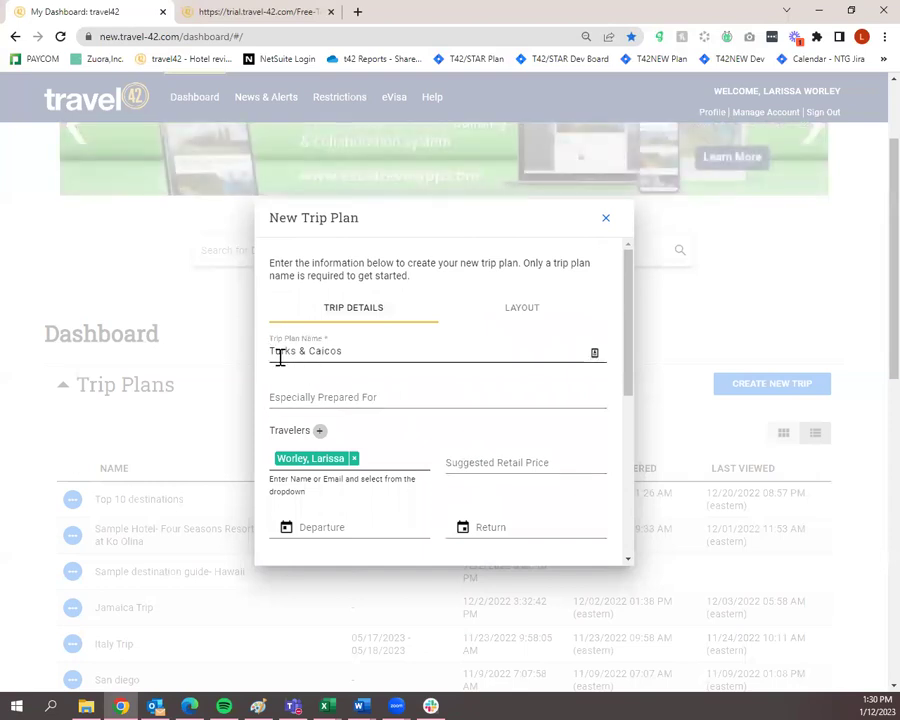
{"action": "scroll", "coordinate": [281, 360], "scroll_direction": "down", "scroll_amount": 10}
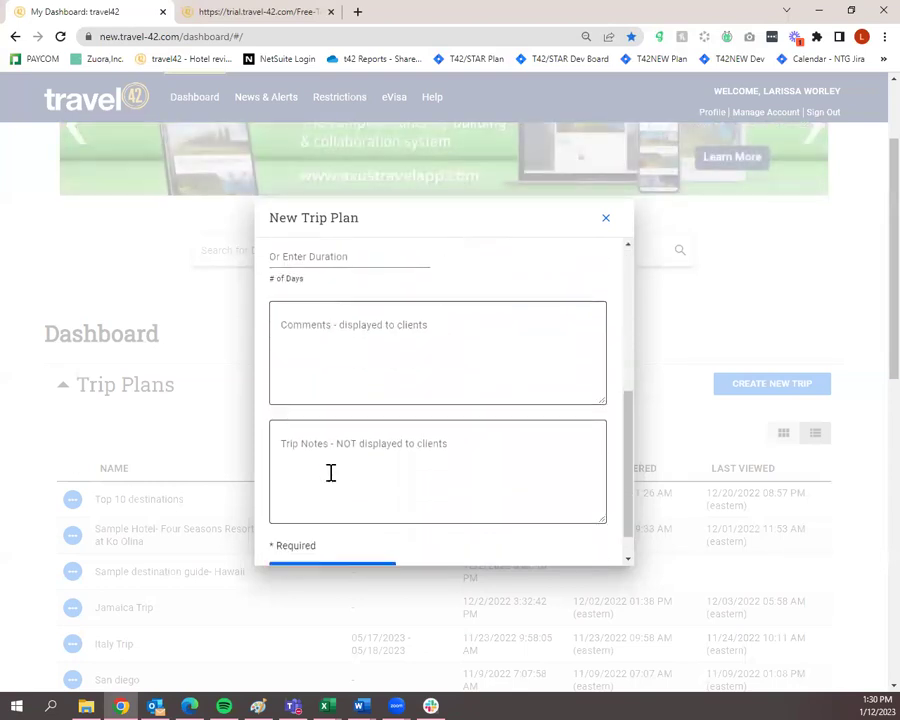
{"action": "left_click", "coordinate": [361, 538]}
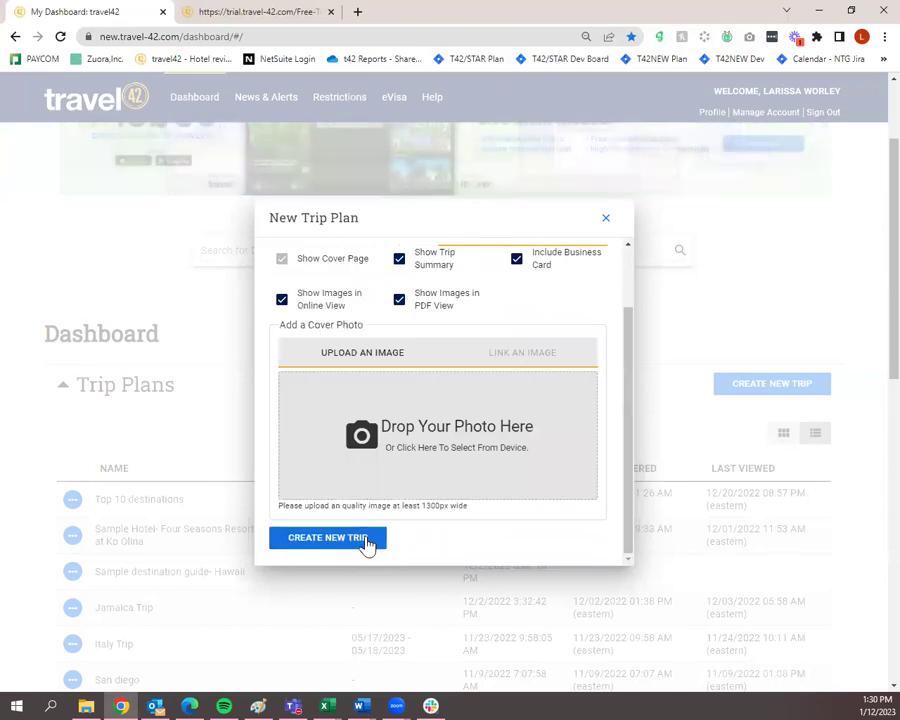
{"action": "left_click", "coordinate": [366, 541]}
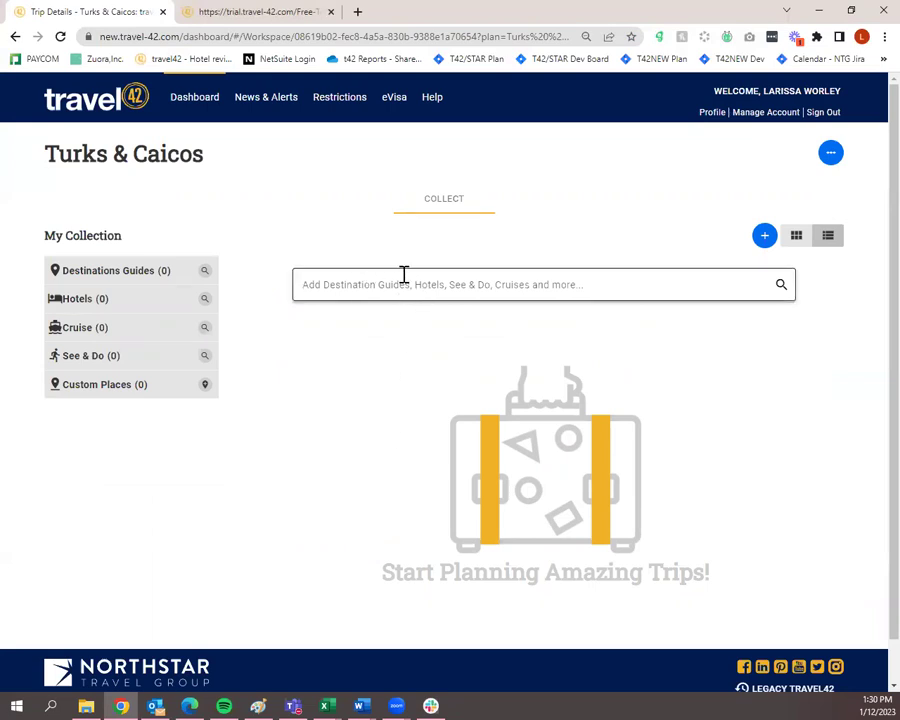
Search the trip's collection for 'turks' and open the Turks & Caicos destination guide.
{"action": "left_click", "coordinate": [697, 287]}
{"action": "type", "text": "turk"}
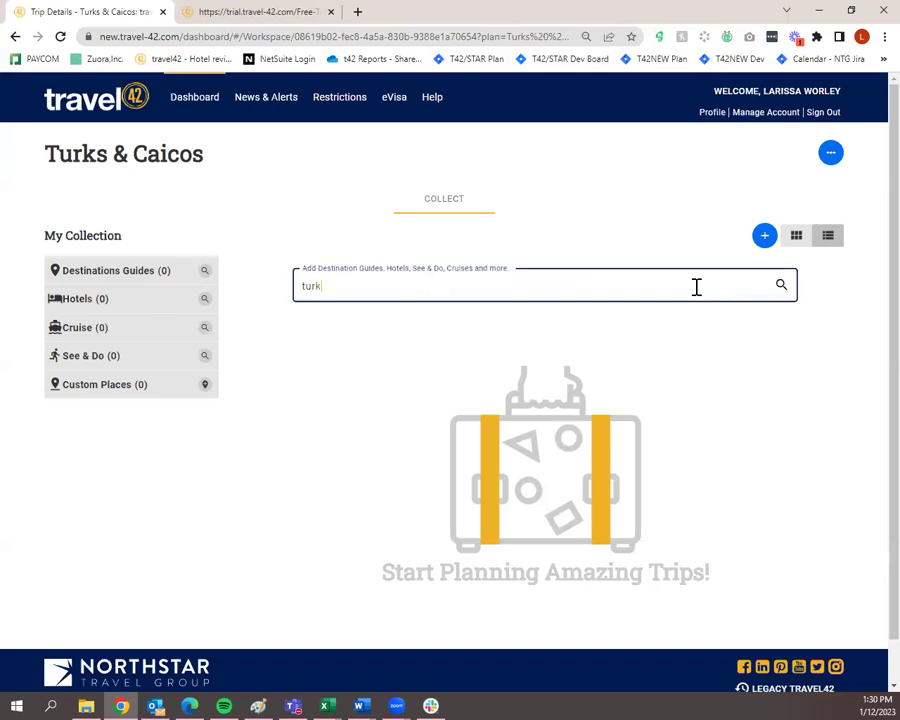
{"action": "type", "text": "s"}
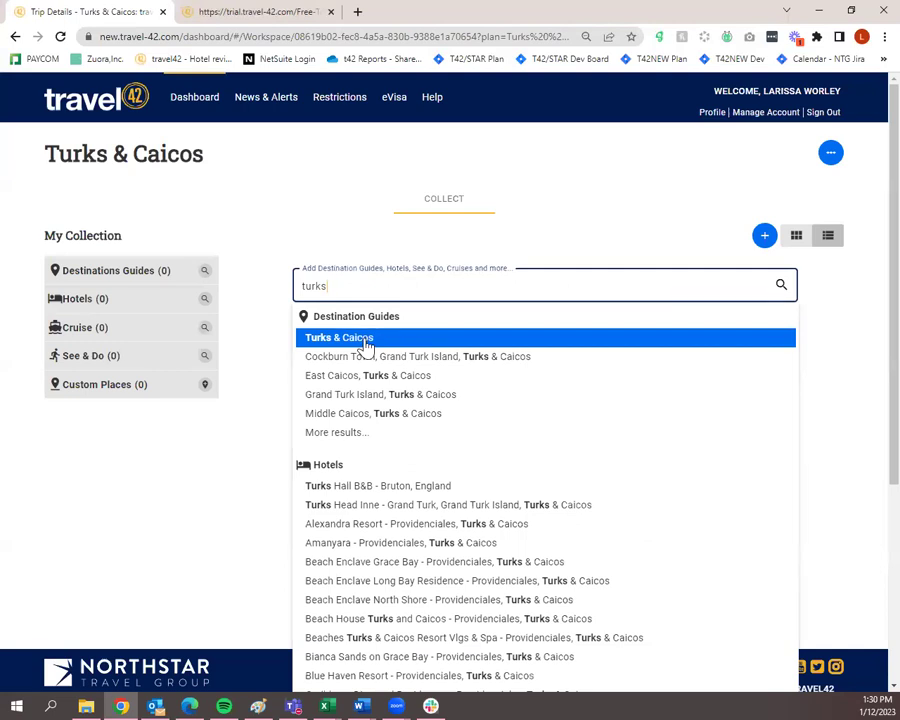
{"action": "left_click", "coordinate": [366, 345]}
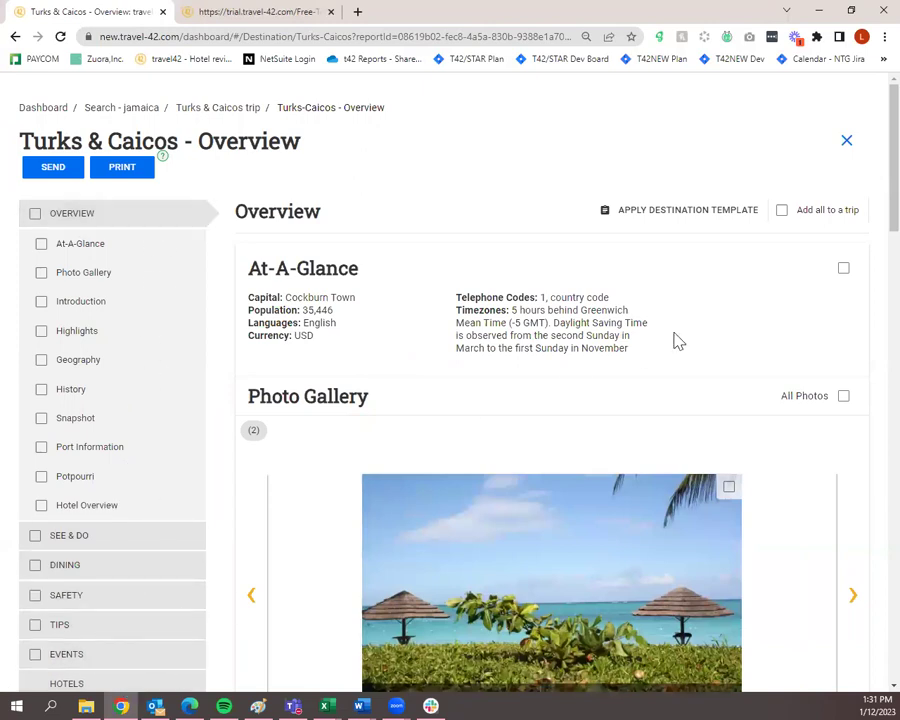
{"action": "scroll", "coordinate": [845, 493], "scroll_direction": "down", "scroll_amount": 5}
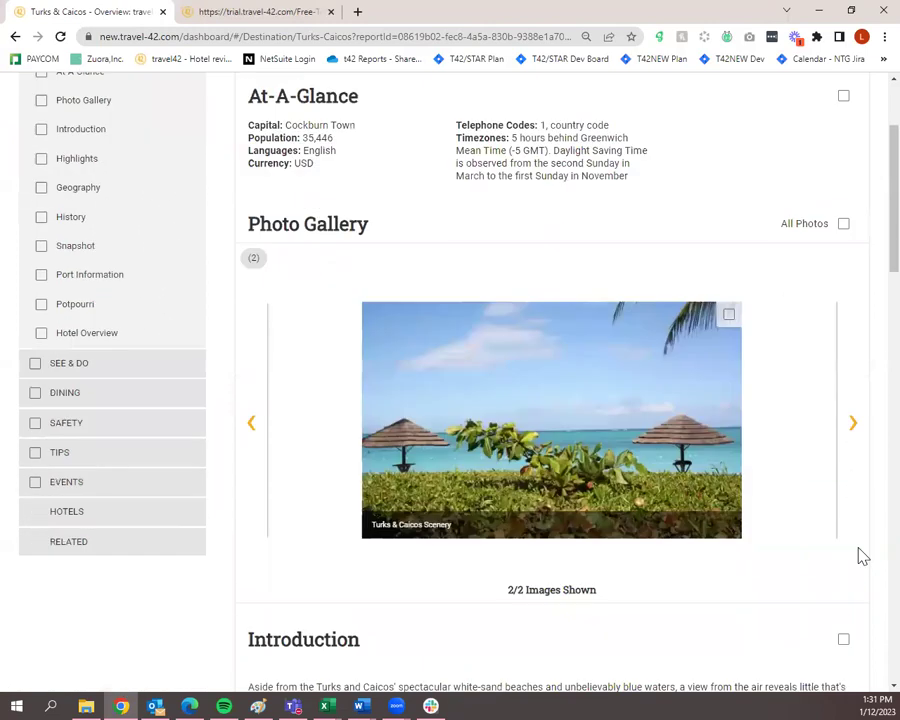
{"action": "scroll", "coordinate": [859, 553], "scroll_direction": "up", "scroll_amount": 5}
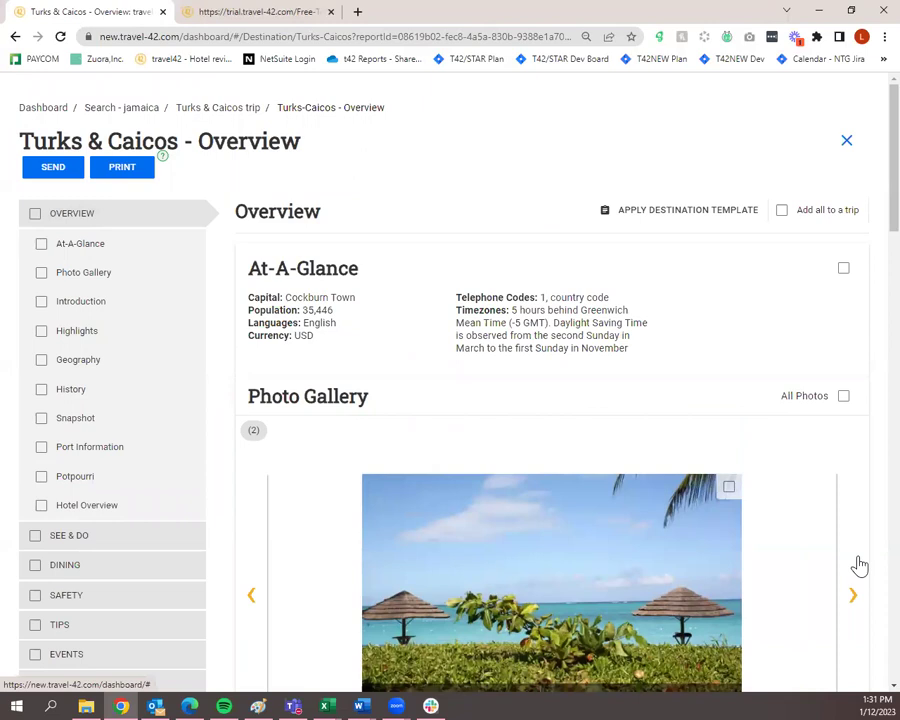
{"action": "left_click", "coordinate": [41, 244]}
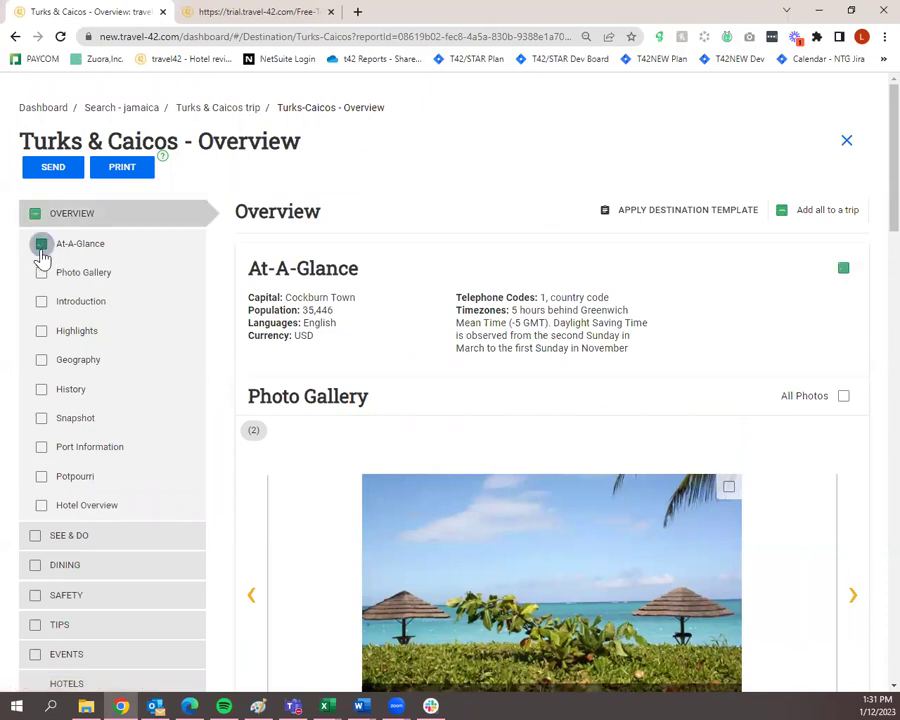
{"action": "left_click", "coordinate": [41, 273]}
{"action": "left_click", "coordinate": [41, 301]}
{"action": "left_click", "coordinate": [41, 330]}
{"action": "left_click", "coordinate": [41, 360]}
{"action": "left_click", "coordinate": [41, 389]}
{"action": "left_click", "coordinate": [41, 418]}
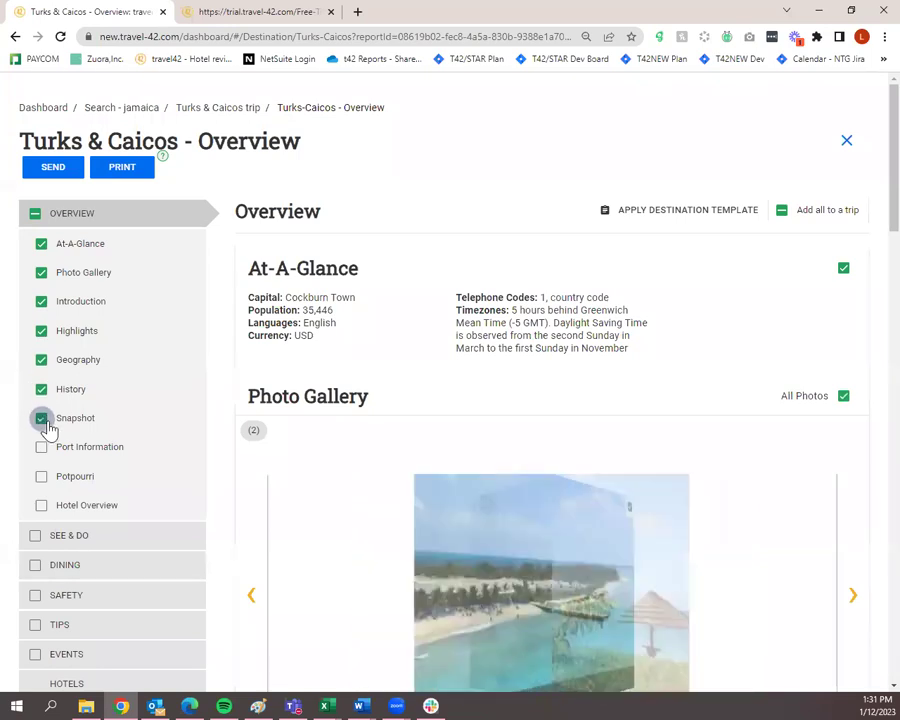
{"action": "left_click", "coordinate": [41, 389]}
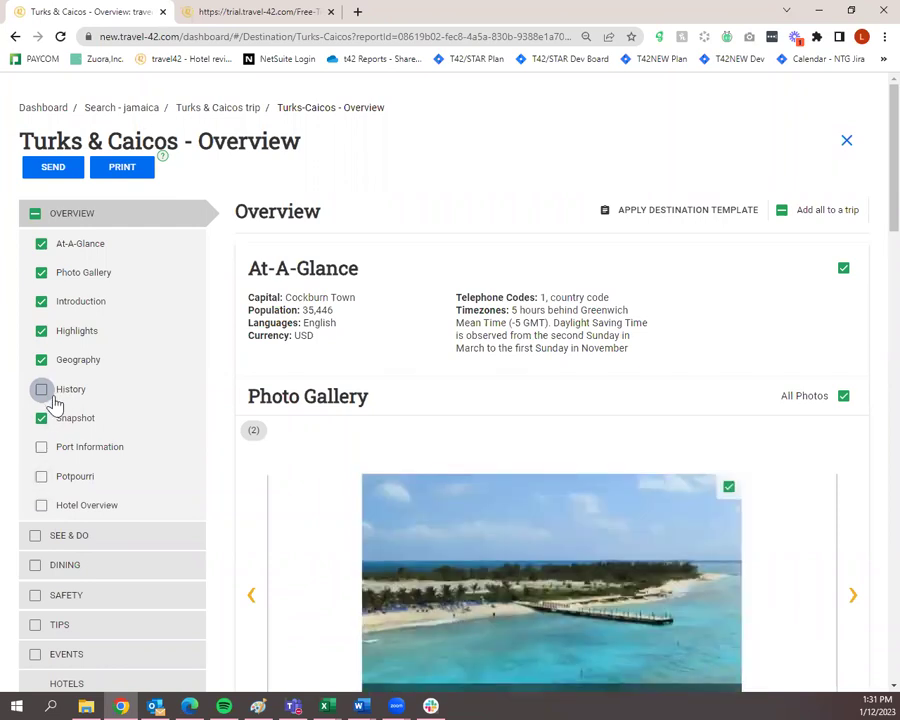
{"action": "left_click", "coordinate": [41, 476]}
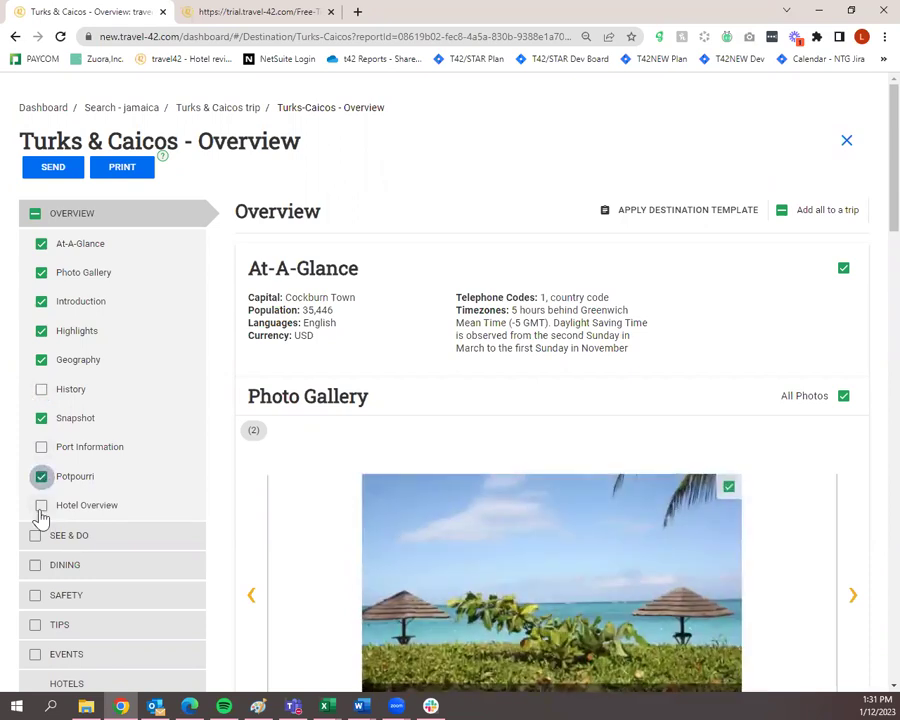
{"action": "left_click", "coordinate": [40, 508]}
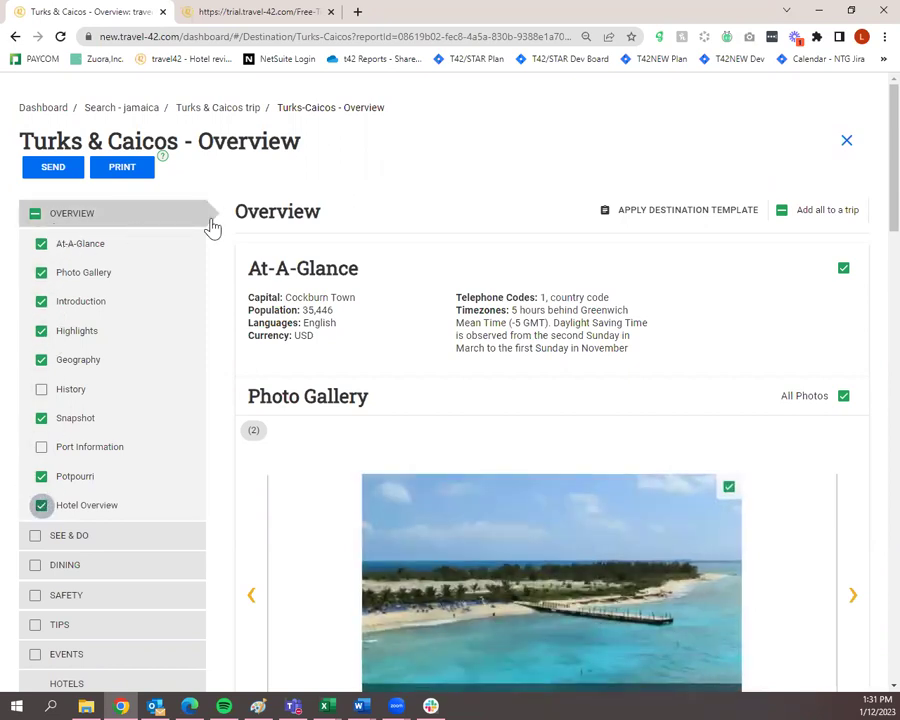
{"action": "scroll", "coordinate": [795, 267], "scroll_direction": "down", "scroll_amount": 5}
{"action": "scroll", "coordinate": [798, 290], "scroll_direction": "down", "scroll_amount": 20}
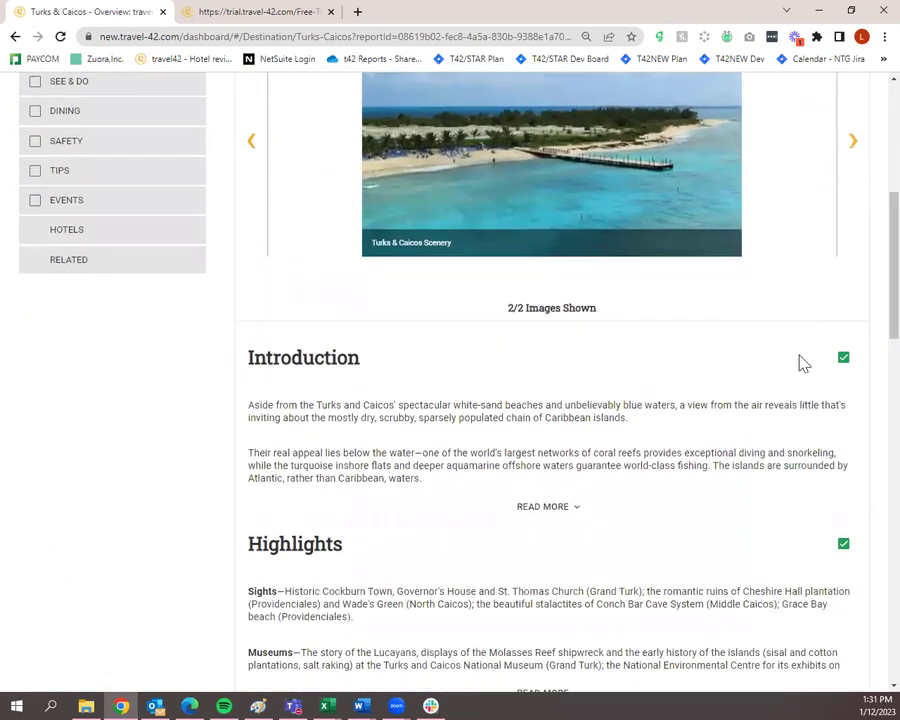
{"action": "scroll", "coordinate": [812, 510], "scroll_direction": "up", "scroll_amount": 20}
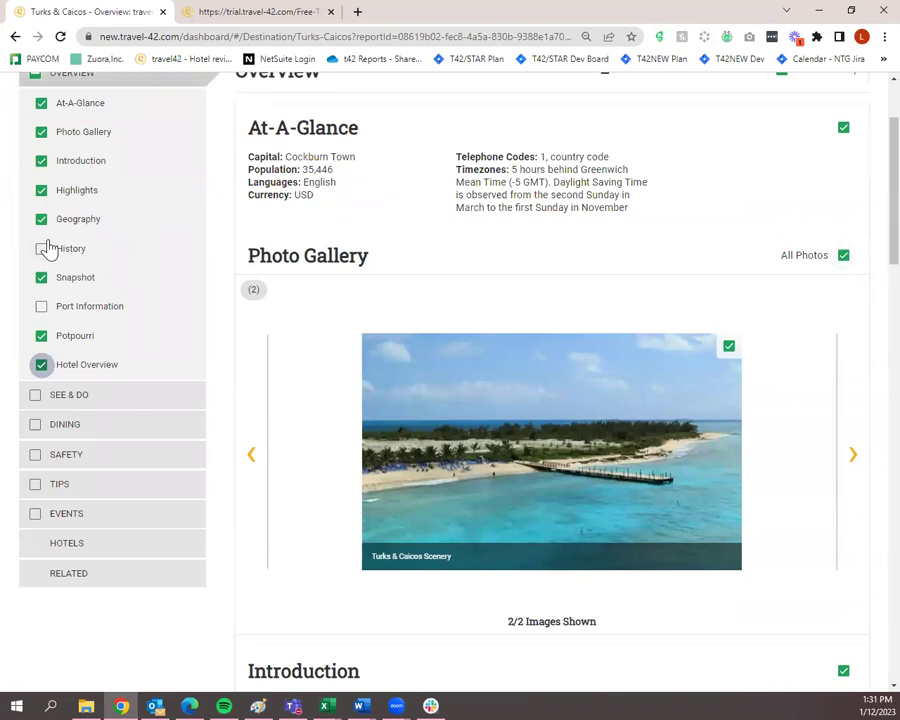
{"action": "scroll", "coordinate": [728, 332], "scroll_direction": "down", "scroll_amount": 4}
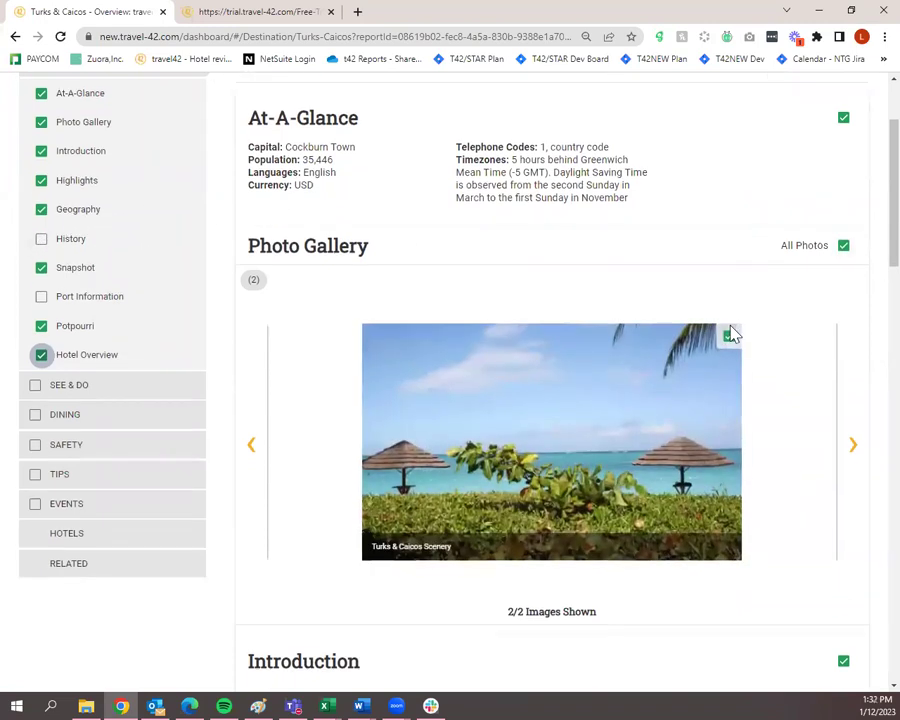
{"action": "scroll", "coordinate": [842, 562], "scroll_direction": "down", "scroll_amount": 2}
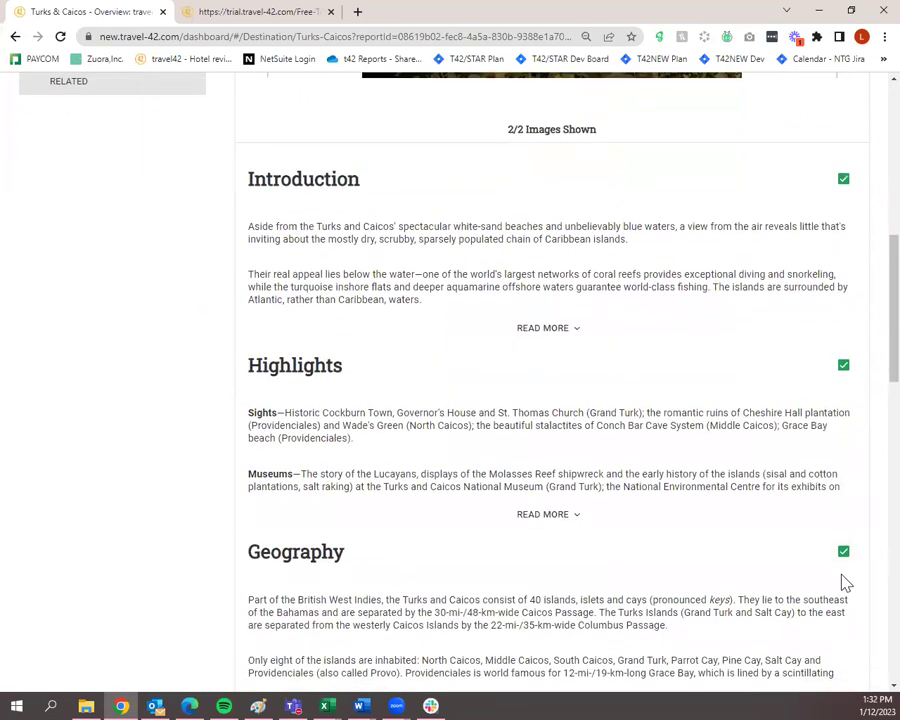
{"action": "scroll", "coordinate": [843, 584], "scroll_direction": "up", "scroll_amount": 3}
{"action": "scroll", "coordinate": [840, 585], "scroll_direction": "up", "scroll_amount": 3}
{"action": "scroll", "coordinate": [835, 586], "scroll_direction": "up", "scroll_amount": 1}
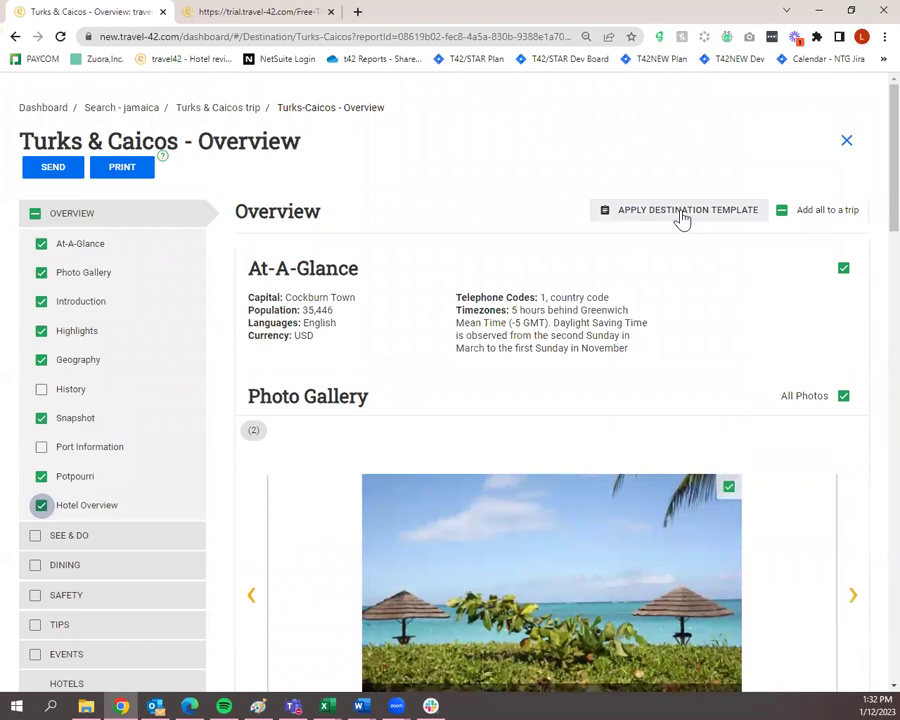
Choose the Leisure destination template for Turks & Caicos.
{"action": "left_click", "coordinate": [683, 212]}
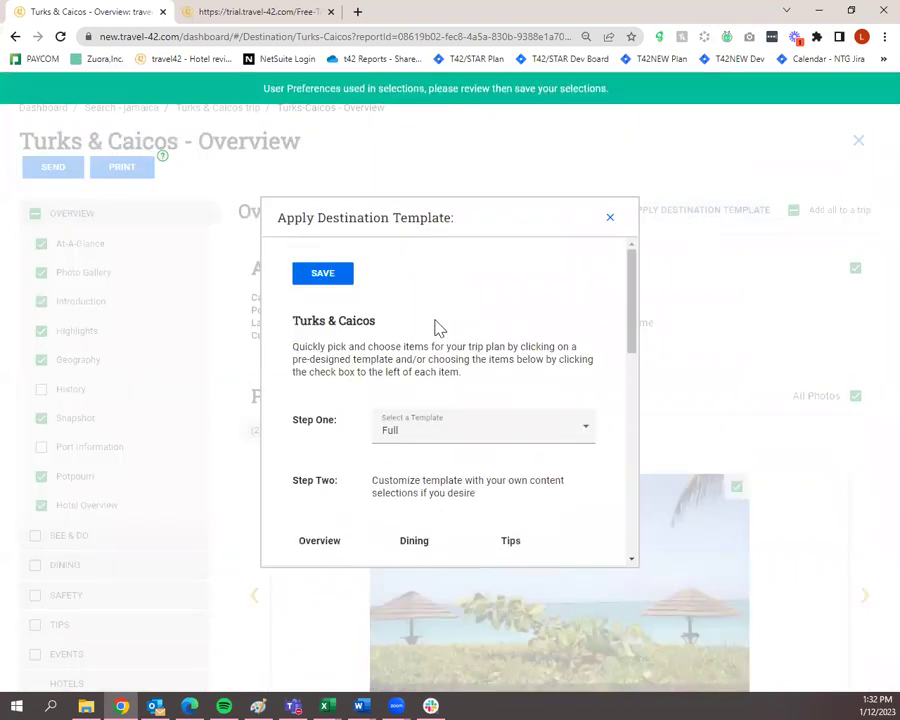
{"action": "scroll", "coordinate": [450, 345], "scroll_direction": "down", "scroll_amount": 4}
{"action": "scroll", "coordinate": [452, 347], "scroll_direction": "up", "scroll_amount": 2}
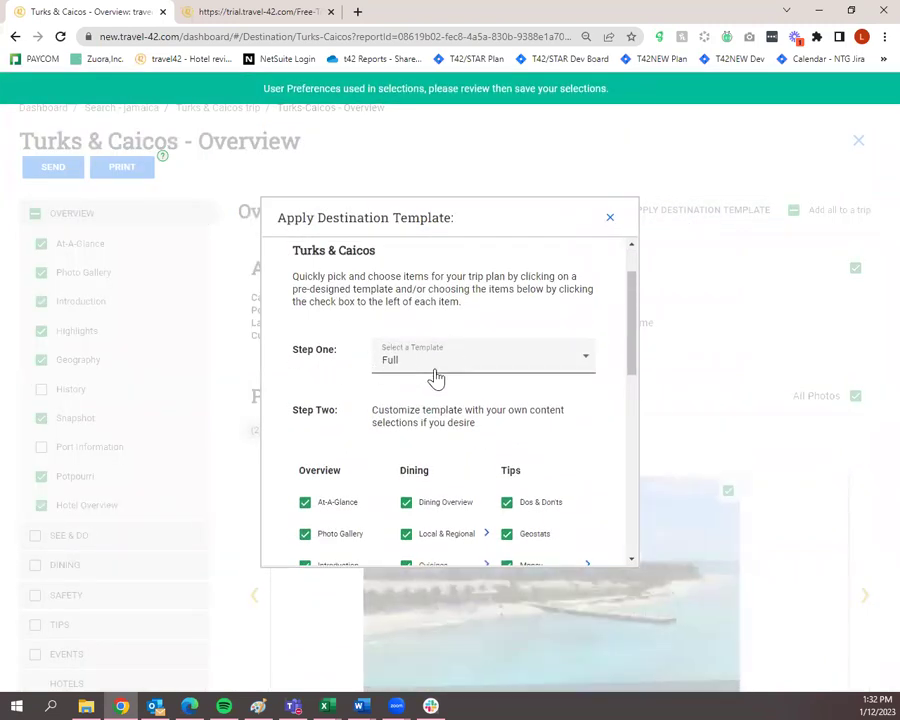
{"action": "left_click", "coordinate": [440, 373]}
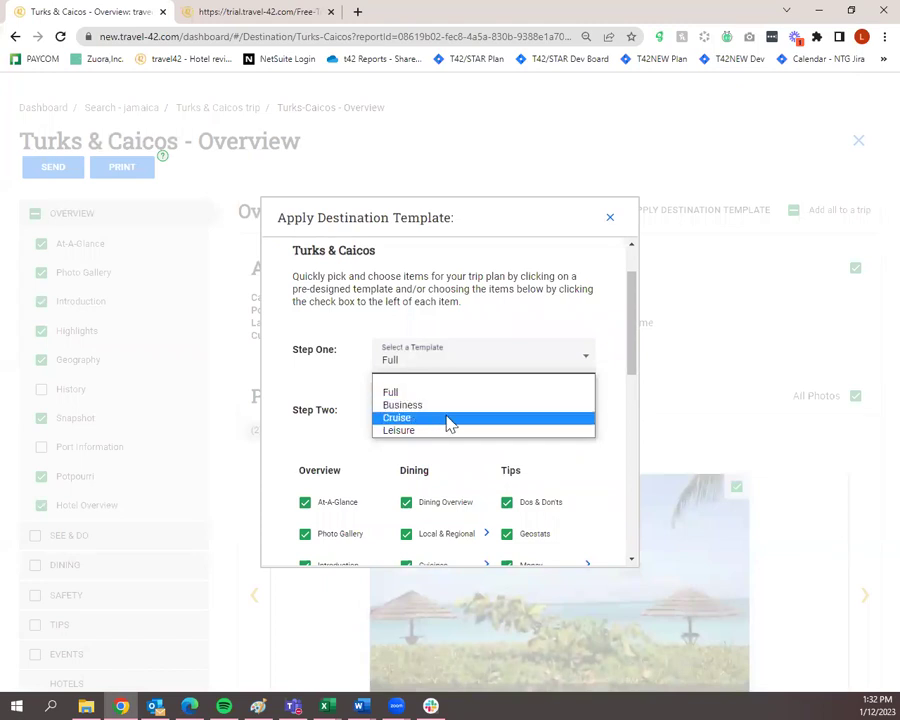
{"action": "left_click", "coordinate": [441, 431]}
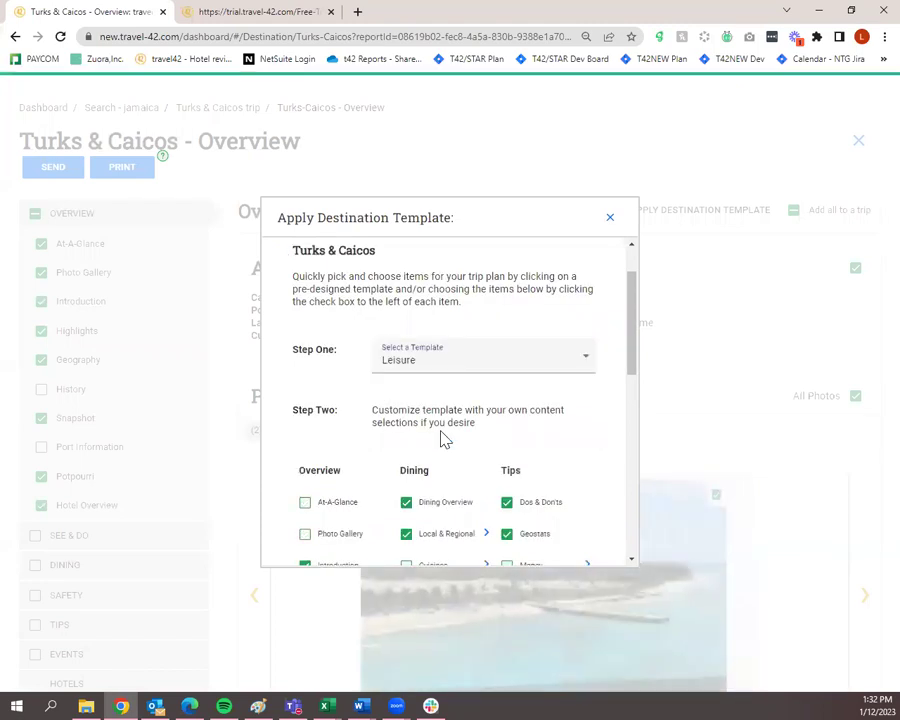
Also include the Photo Gallery section in the template selections.
{"action": "scroll", "coordinate": [445, 443], "scroll_direction": "down", "scroll_amount": 2}
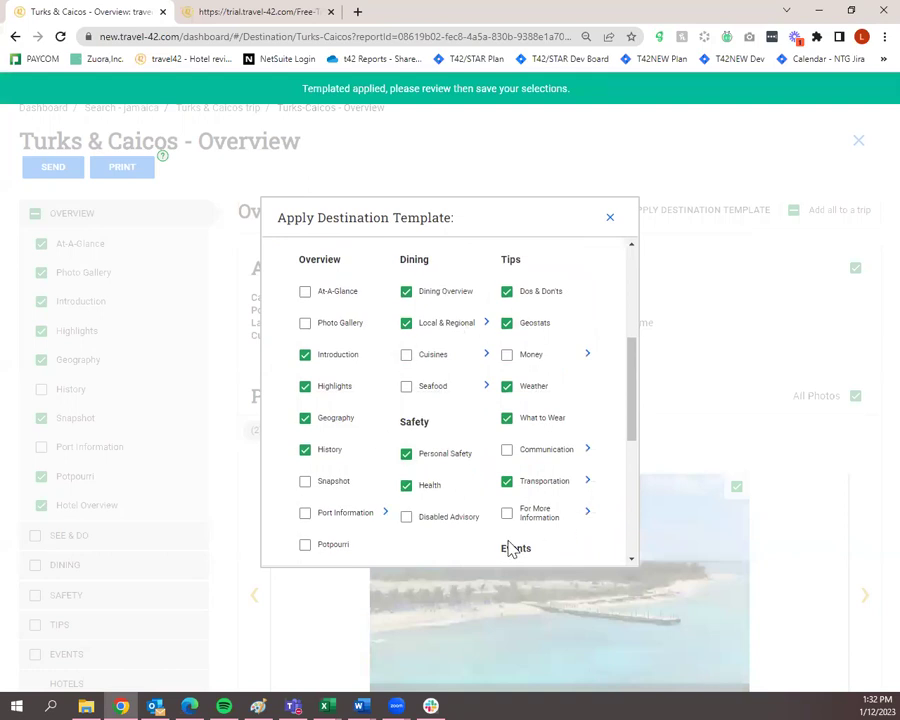
{"action": "scroll", "coordinate": [510, 543], "scroll_direction": "up", "scroll_amount": 5}
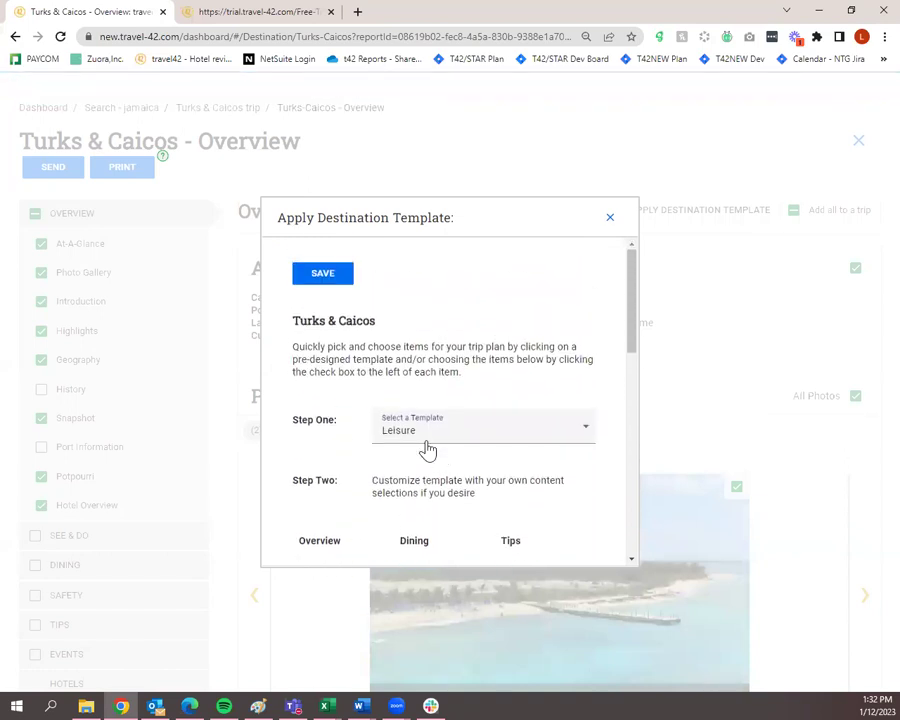
{"action": "scroll", "coordinate": [394, 446], "scroll_direction": "down", "scroll_amount": 5}
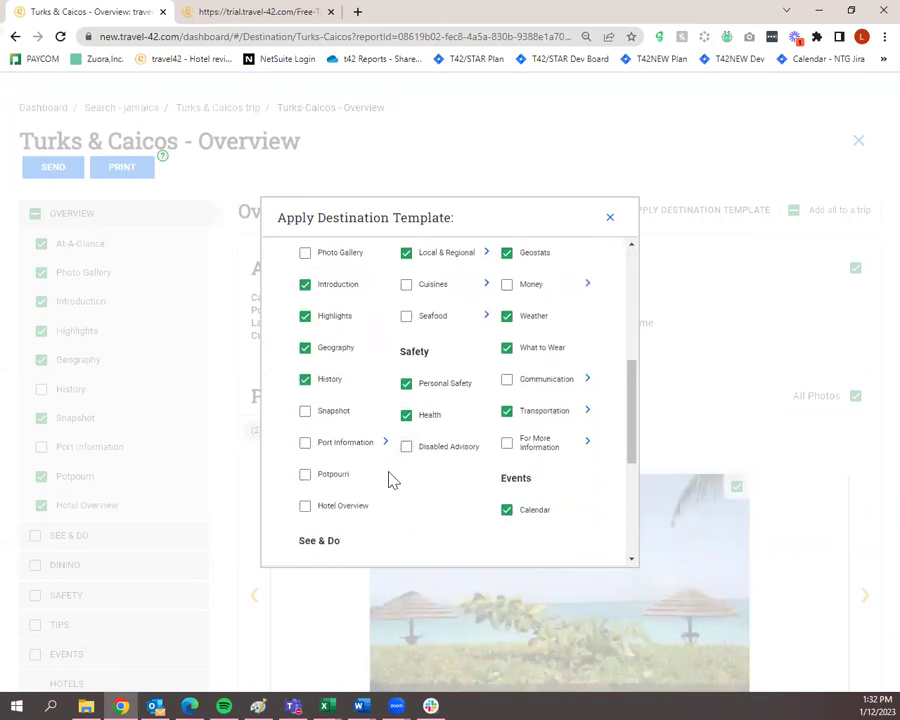
{"action": "scroll", "coordinate": [378, 501], "scroll_direction": "up", "scroll_amount": 5}
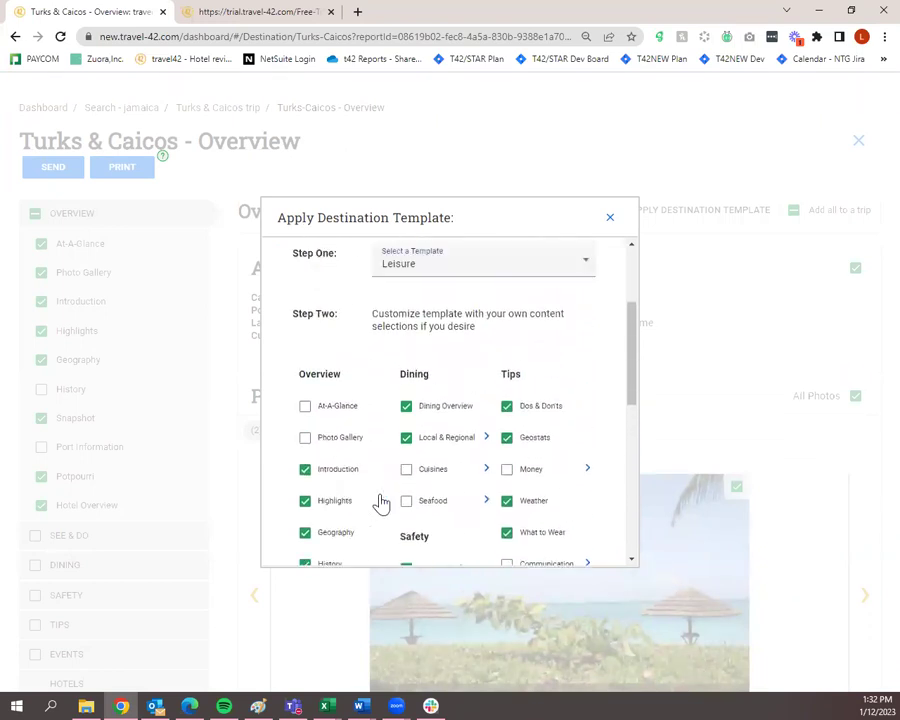
{"action": "scroll", "coordinate": [380, 502], "scroll_direction": "down", "scroll_amount": 10}
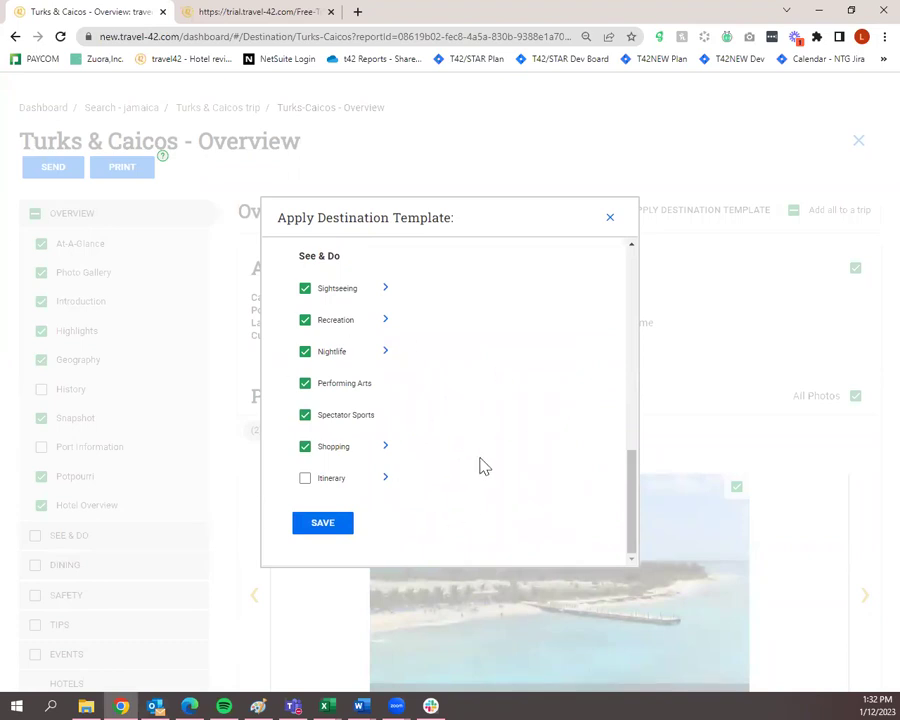
{"action": "scroll", "coordinate": [482, 467], "scroll_direction": "up", "scroll_amount": 1}
{"action": "scroll", "coordinate": [482, 470], "scroll_direction": "up", "scroll_amount": 5}
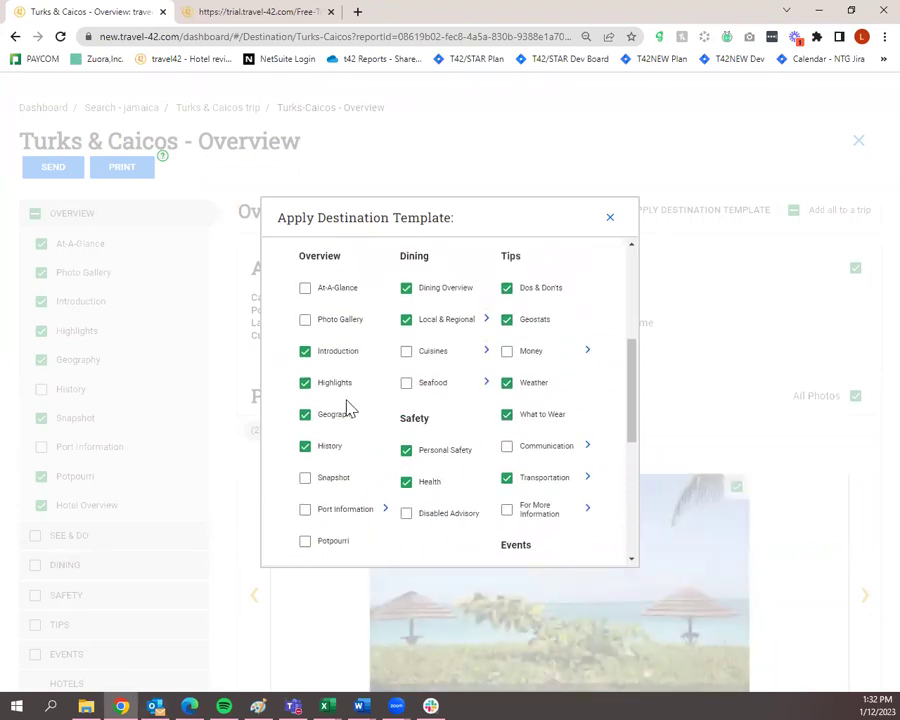
{"action": "scroll", "coordinate": [333, 390], "scroll_direction": "up", "scroll_amount": 2}
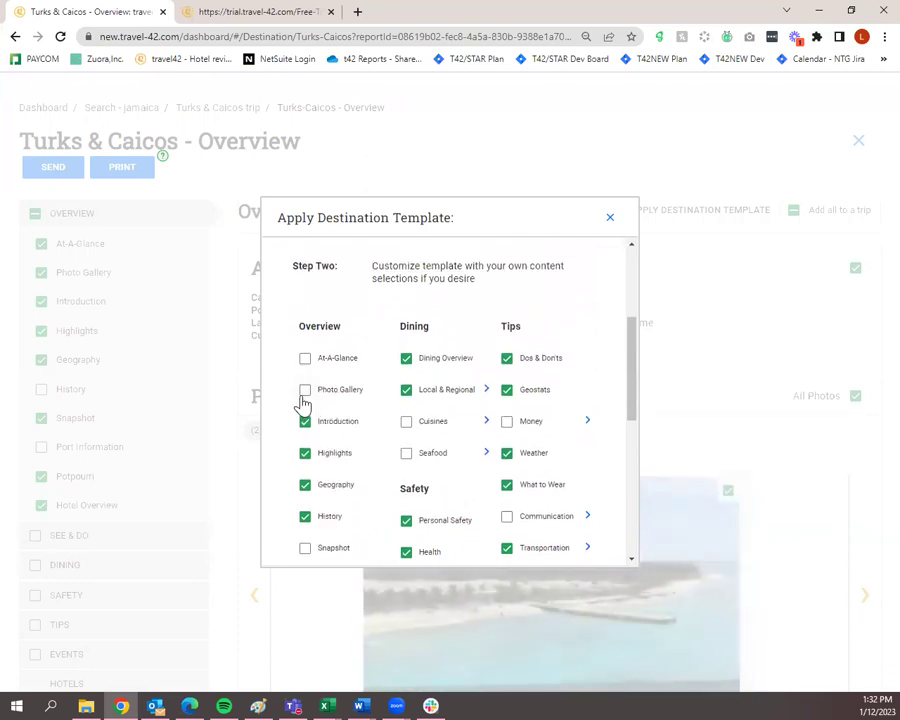
{"action": "left_click", "coordinate": [305, 392]}
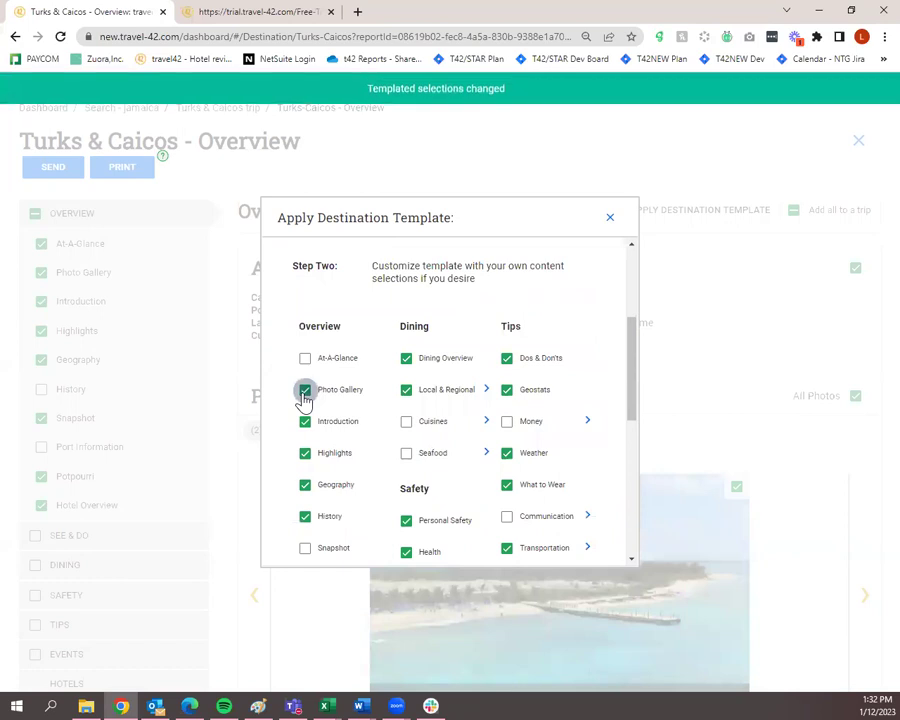
Save the Leisure template selections to the Turks & Caicos trip.
{"action": "scroll", "coordinate": [311, 408], "scroll_direction": "up", "scroll_amount": 1}
{"action": "scroll", "coordinate": [325, 432], "scroll_direction": "down", "scroll_amount": 1}
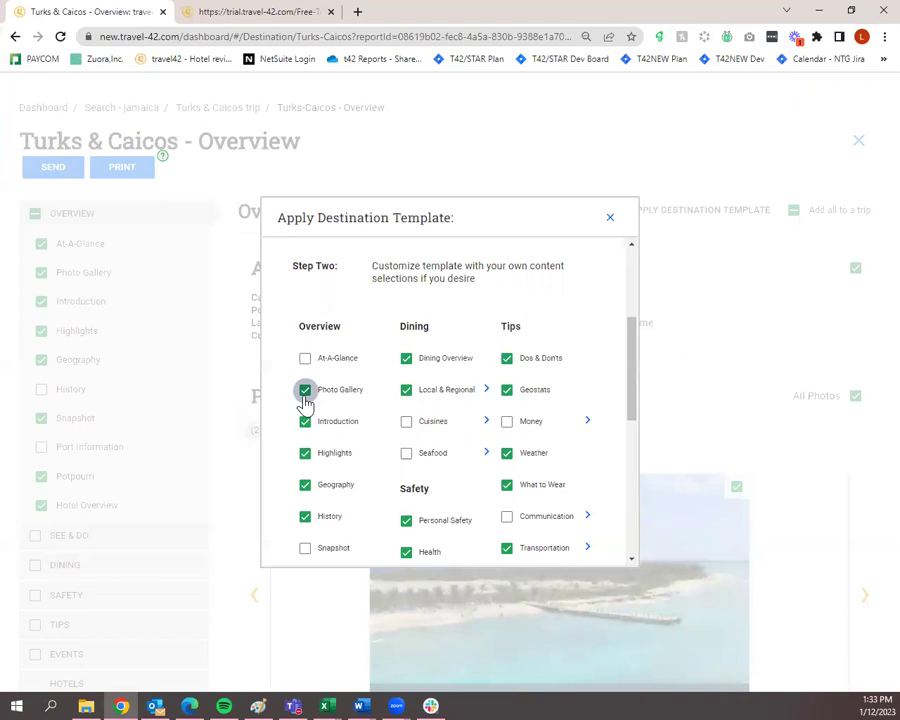
{"action": "scroll", "coordinate": [474, 369], "scroll_direction": "down", "scroll_amount": 3}
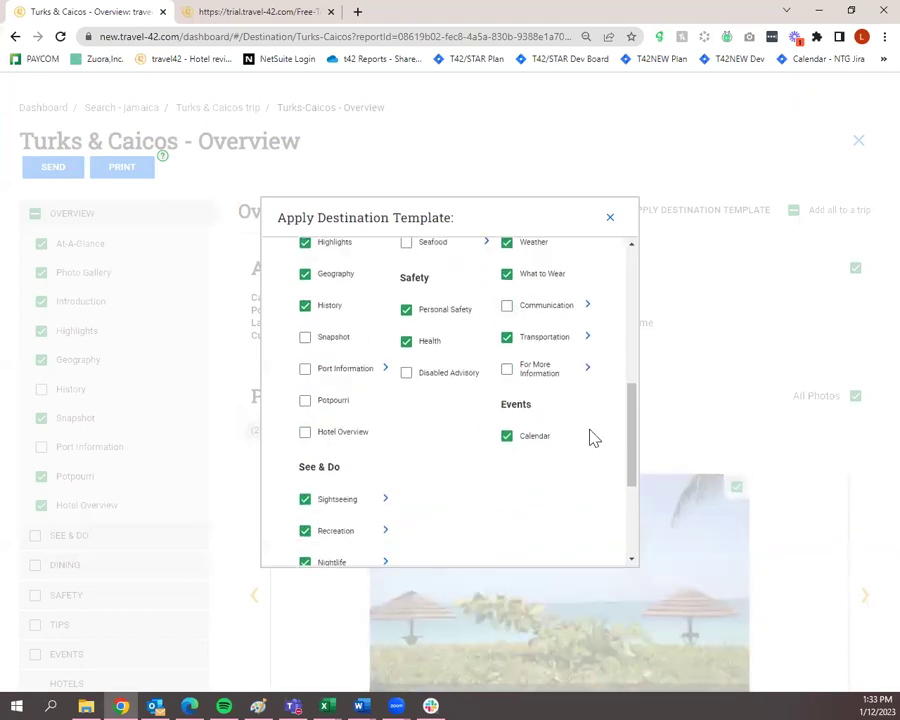
{"action": "scroll", "coordinate": [589, 437], "scroll_direction": "down", "scroll_amount": 3}
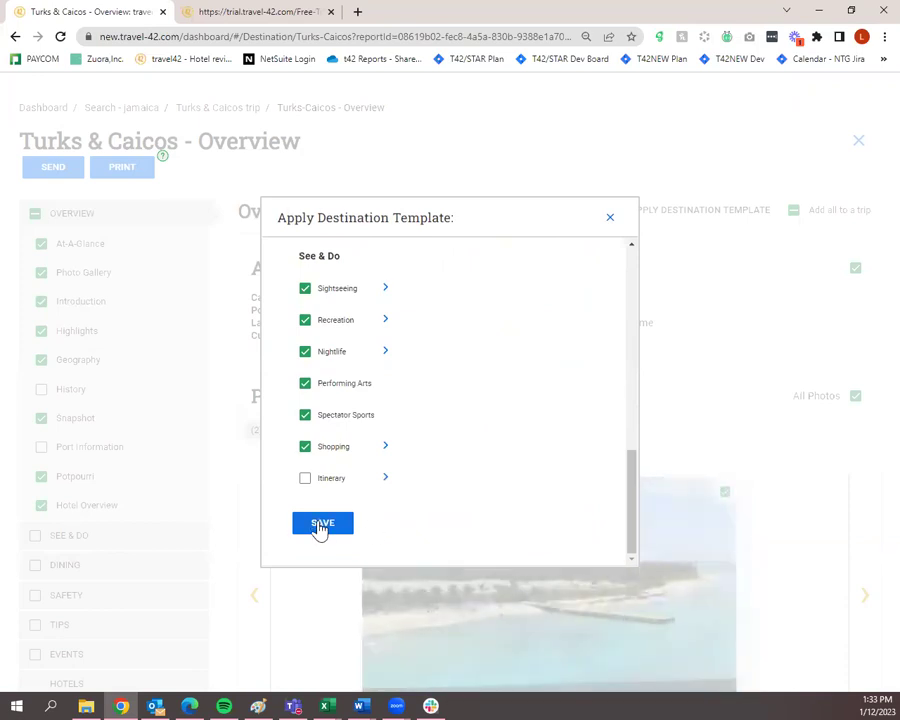
{"action": "left_click", "coordinate": [320, 527]}
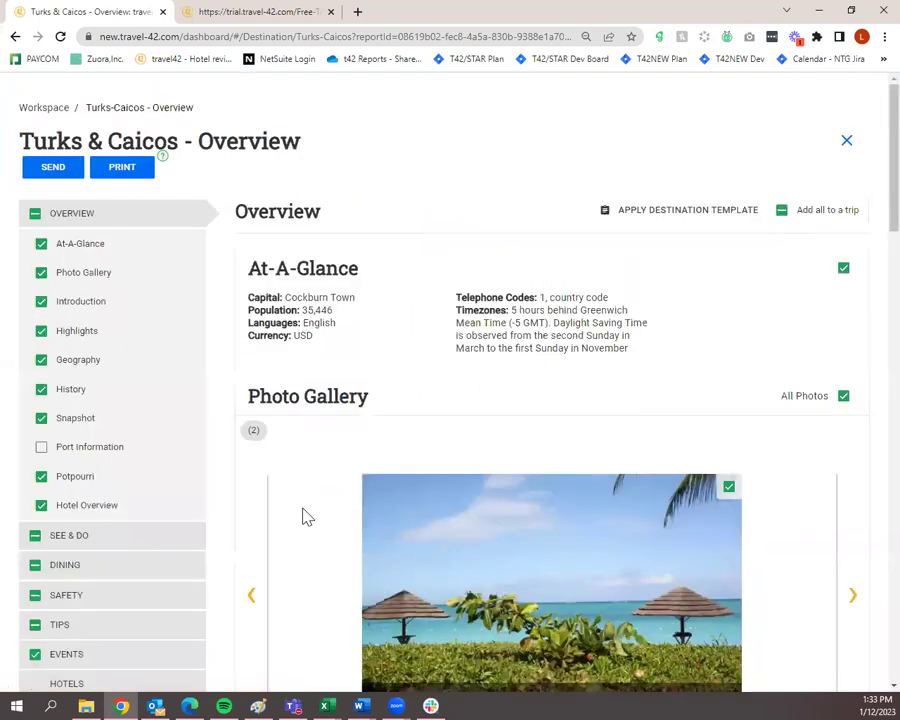
{"action": "scroll", "coordinate": [315, 491], "scroll_direction": "down", "scroll_amount": 3}
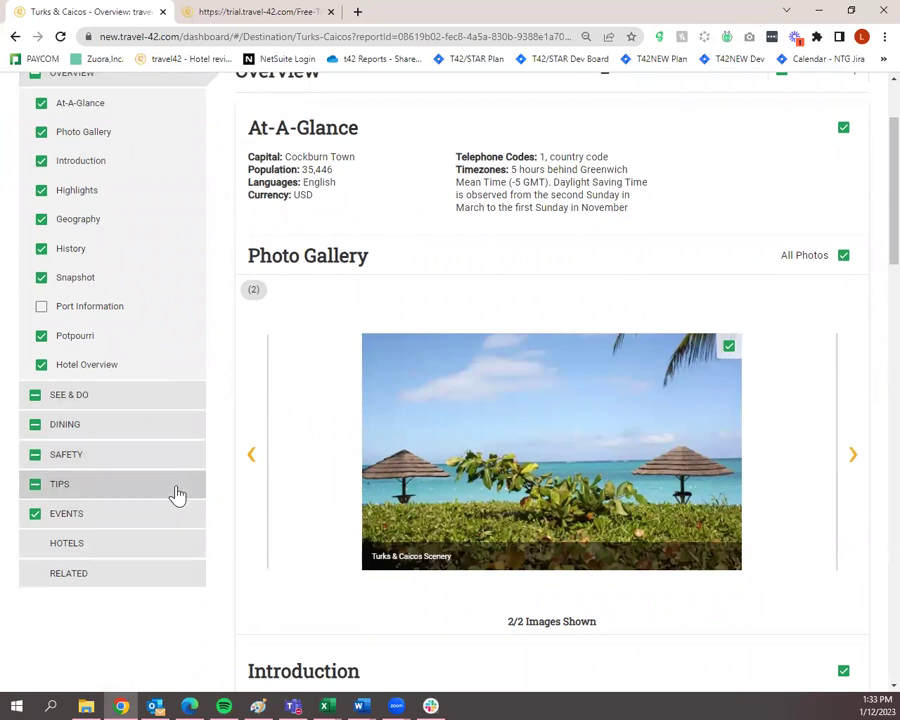
{"action": "left_click", "coordinate": [175, 409]}
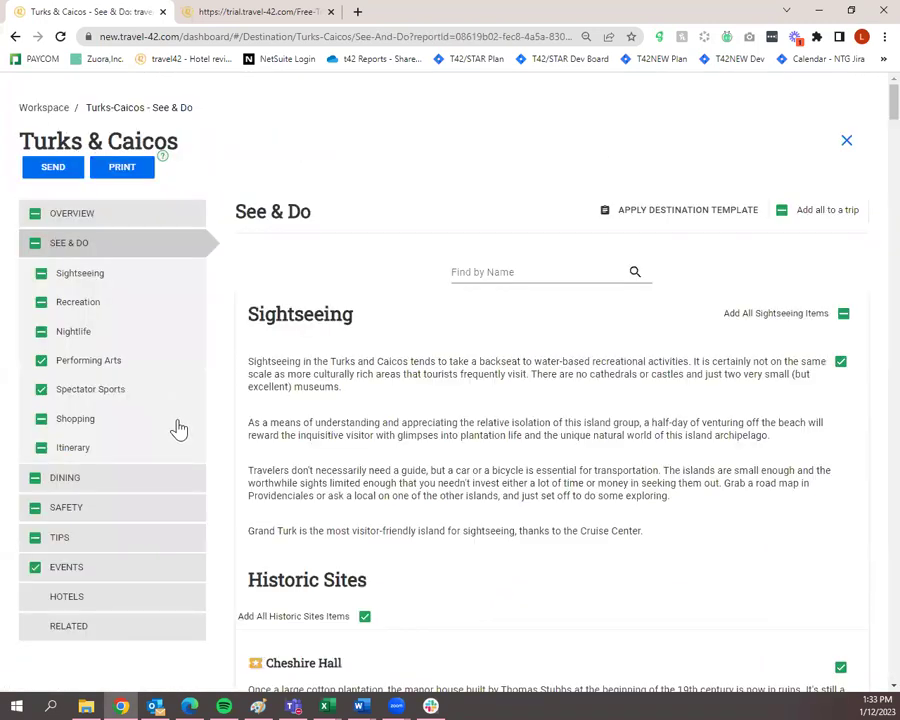
Leave the Nightlife checkbox unticked on See & Do and review the remaining listings below.
{"action": "scroll", "coordinate": [178, 426], "scroll_direction": "down", "scroll_amount": 3}
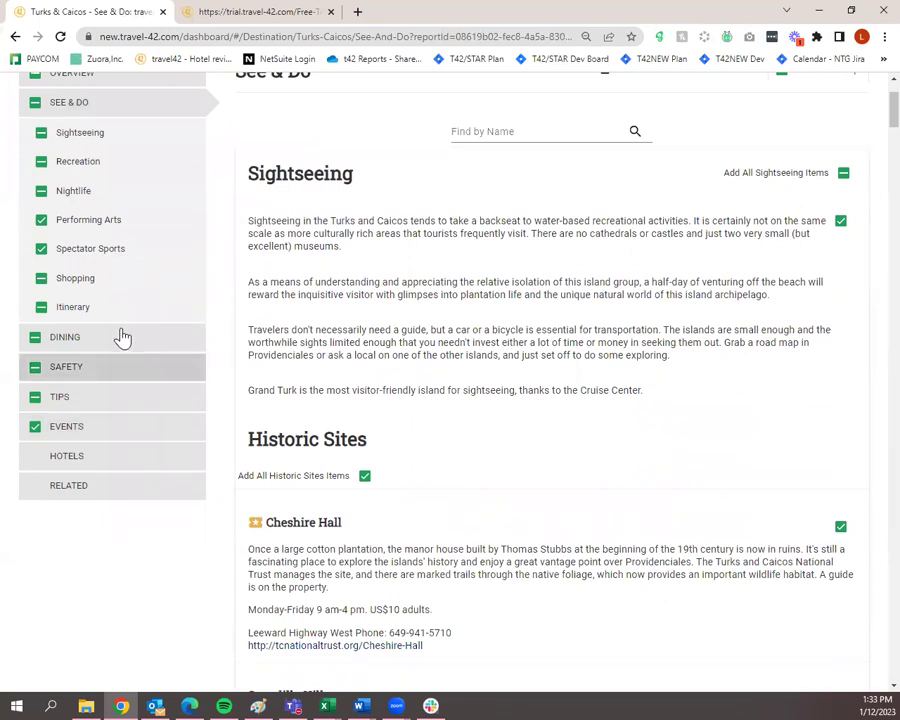
{"action": "left_click", "coordinate": [41, 191]}
{"action": "left_click", "coordinate": [41, 191]}
{"action": "left_click", "coordinate": [41, 191]}
{"action": "left_click", "coordinate": [41, 191]}
{"action": "scroll", "coordinate": [432, 336], "scroll_direction": "down", "scroll_amount": 3}
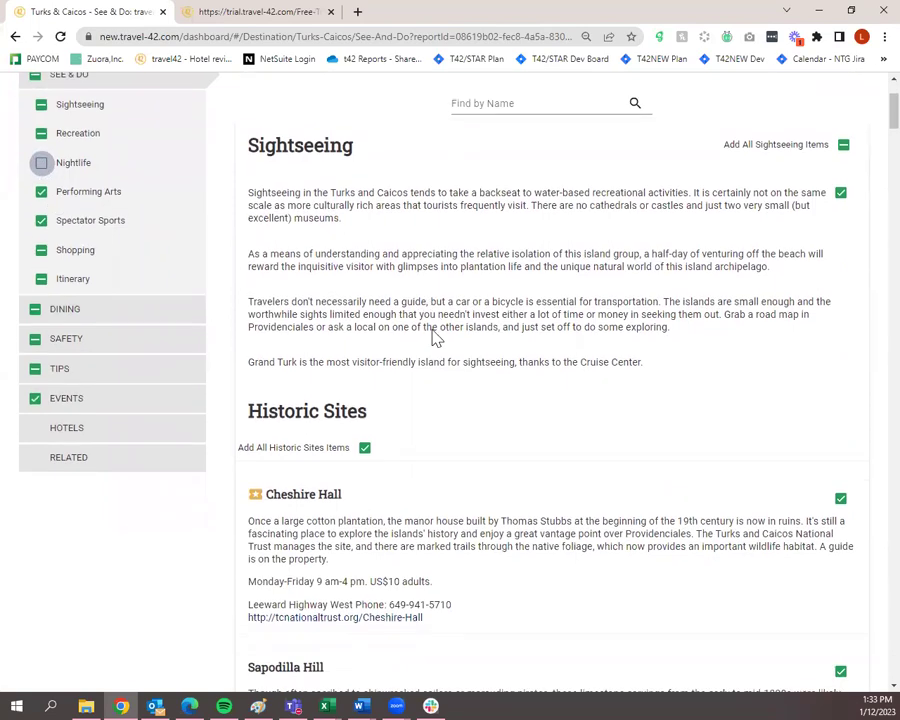
{"action": "scroll", "coordinate": [468, 472], "scroll_direction": "down", "scroll_amount": 10}
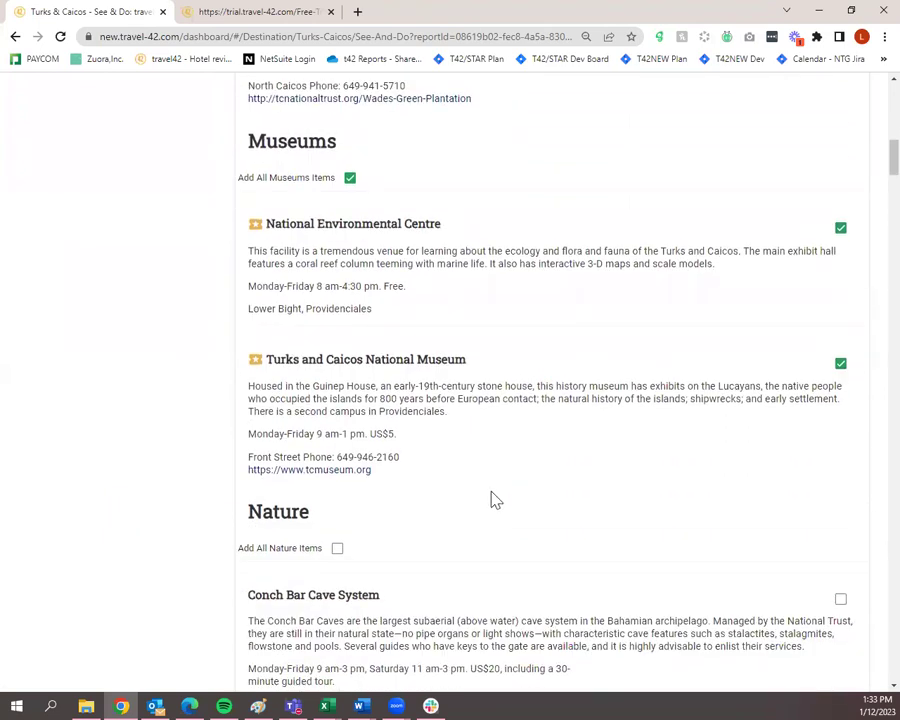
{"action": "scroll", "coordinate": [483, 502], "scroll_direction": "down", "scroll_amount": 2}
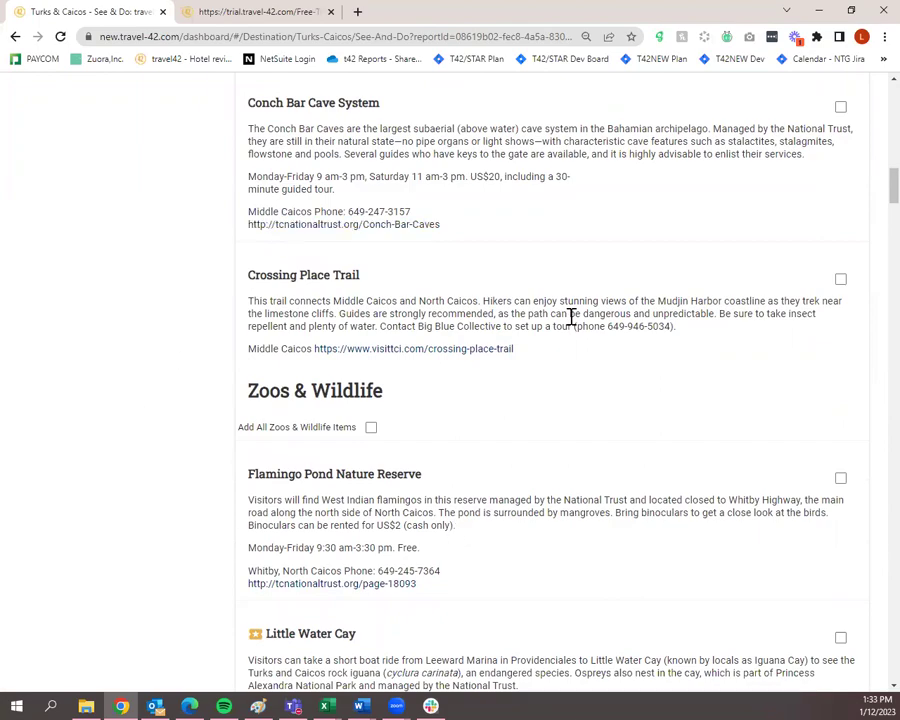
{"action": "scroll", "coordinate": [588, 480], "scroll_direction": "down", "scroll_amount": 6}
{"action": "scroll", "coordinate": [590, 491], "scroll_direction": "down", "scroll_amount": 19}
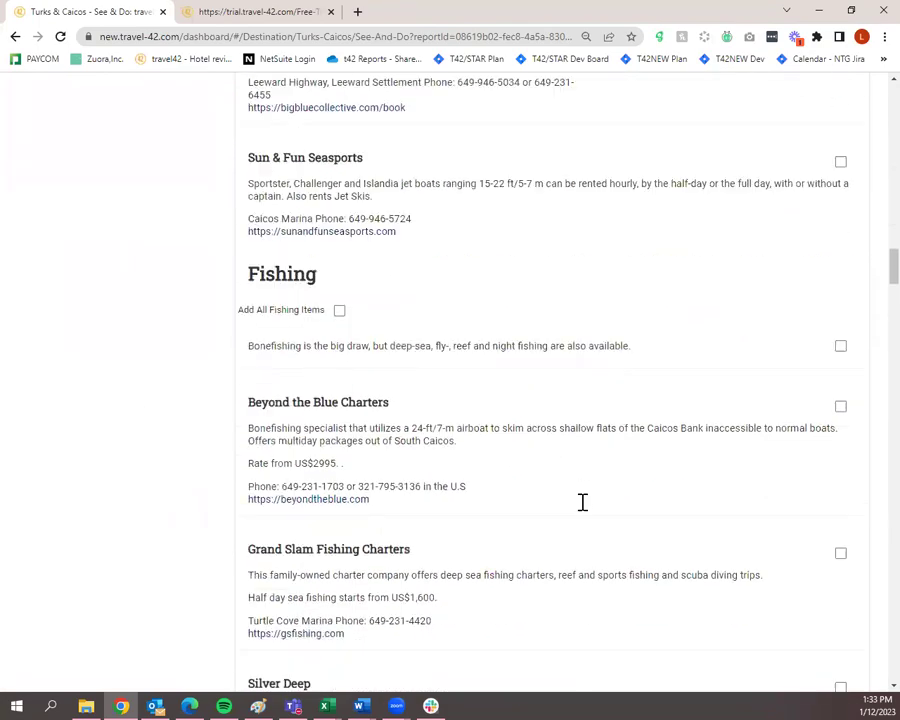
{"action": "scroll", "coordinate": [585, 510], "scroll_direction": "down", "scroll_amount": 10}
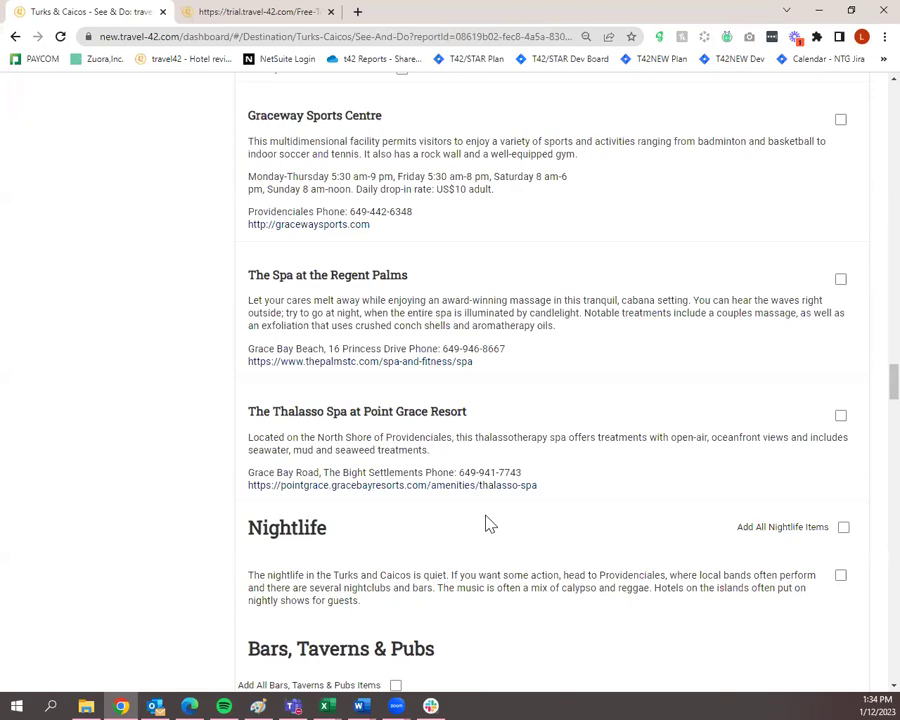
Tick the Nightlife checkbox to add Nightlife items to the Turks & Caicos See & Do selection.
{"action": "scroll", "coordinate": [489, 524], "scroll_direction": "up", "scroll_amount": 20}
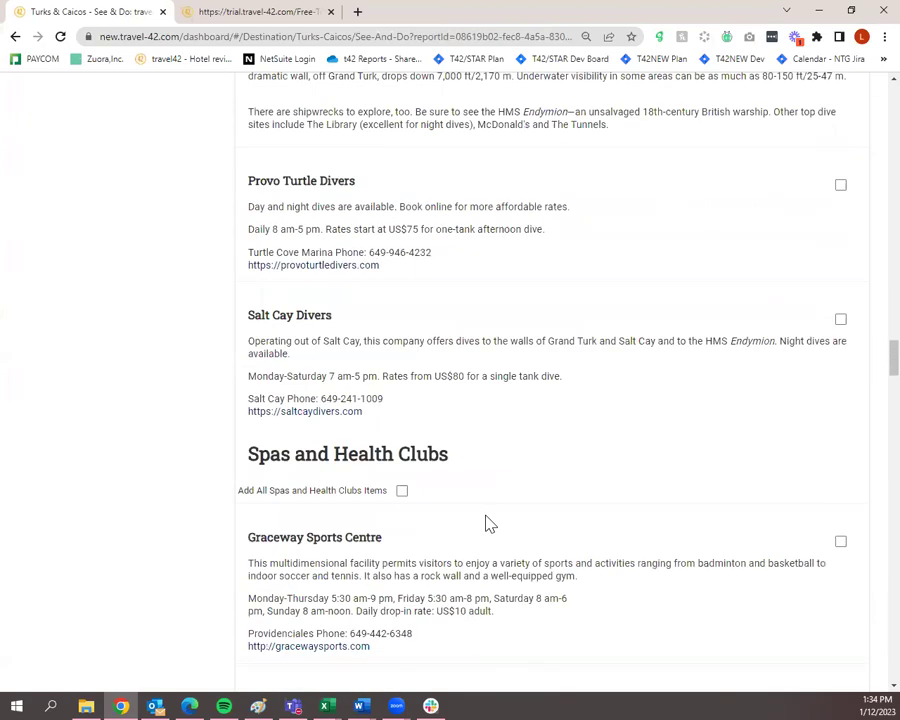
{"action": "scroll", "coordinate": [489, 538], "scroll_direction": "up", "scroll_amount": 15}
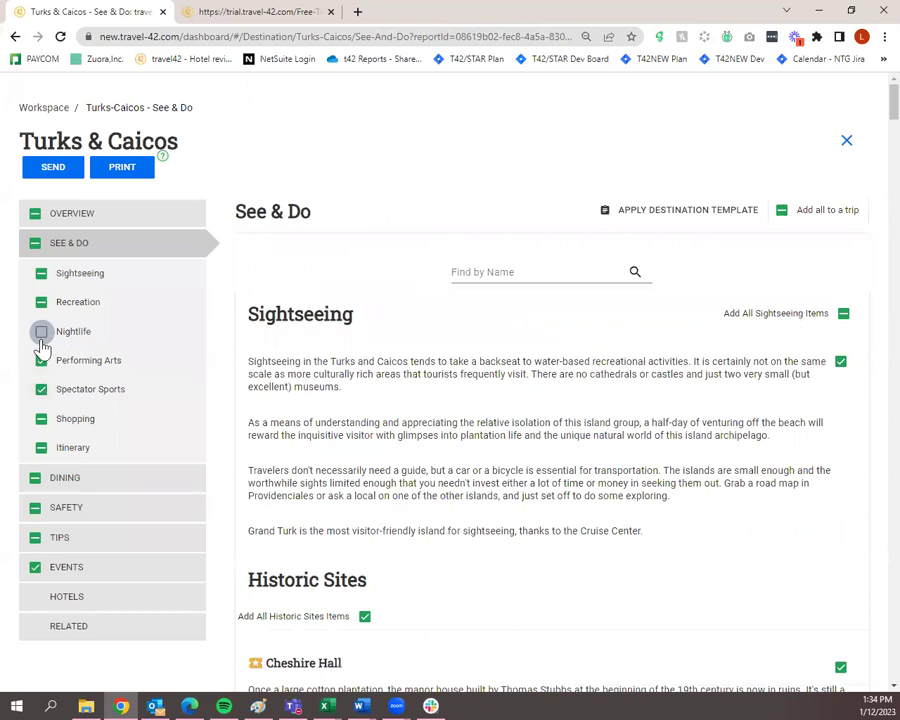
{"action": "left_click", "coordinate": [41, 332]}
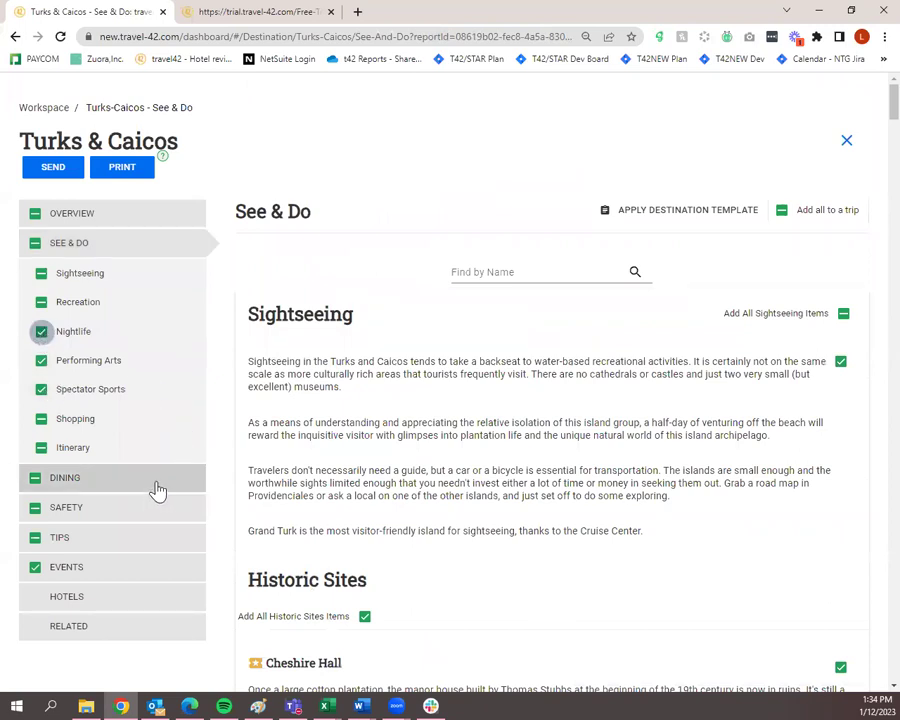
Open the Dining section of the Turks & Caicos guide.
{"action": "scroll", "coordinate": [386, 433], "scroll_direction": "down", "scroll_amount": 3}
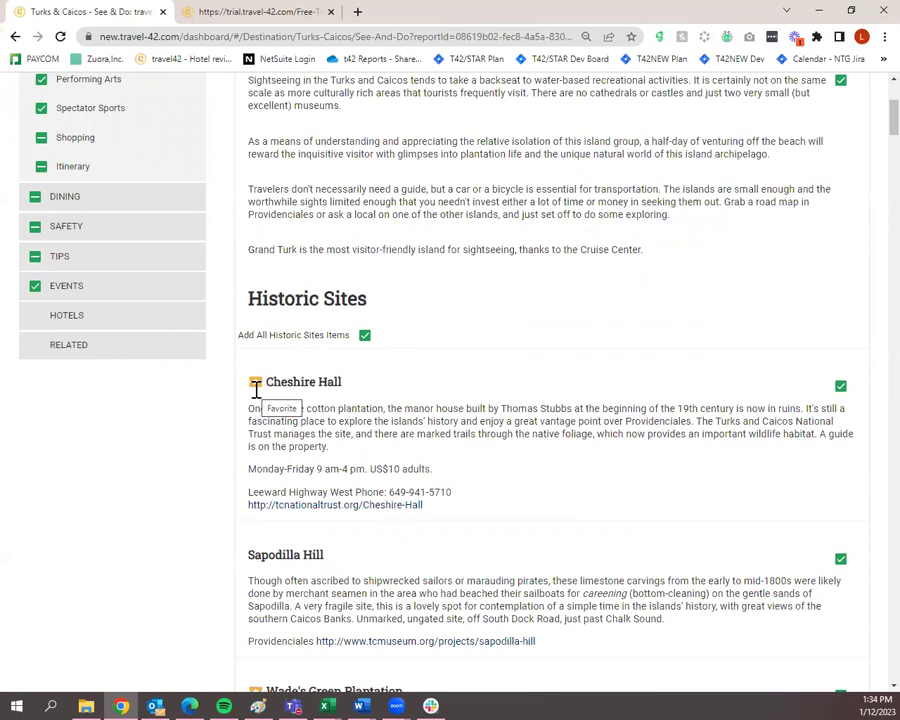
{"action": "scroll", "coordinate": [256, 392], "scroll_direction": "up", "scroll_amount": 3}
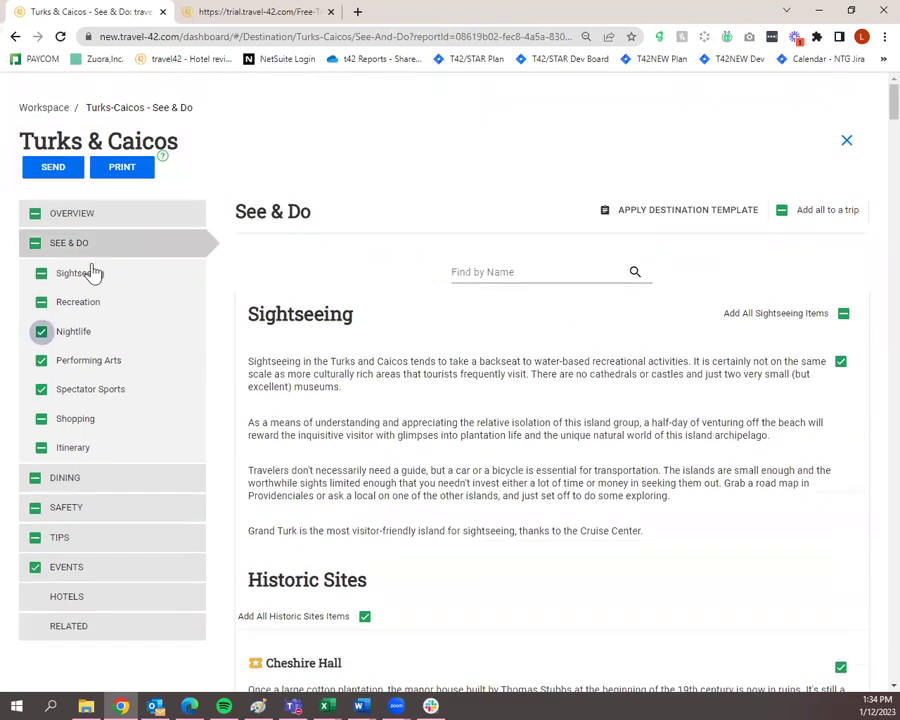
{"action": "left_click", "coordinate": [175, 483]}
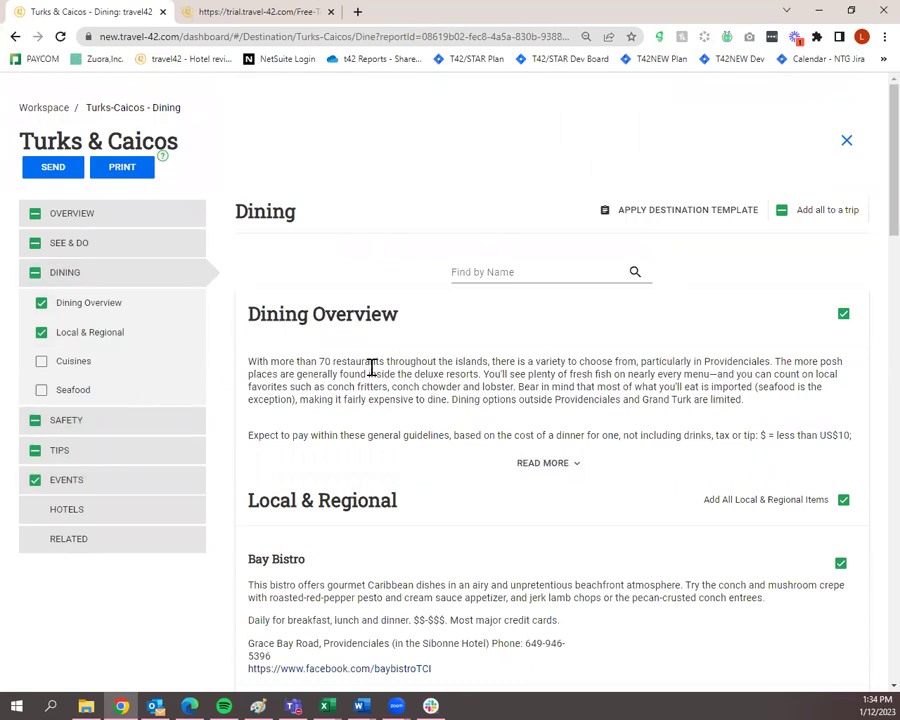
Scroll through the Dining page, review the Safety section, and finish on the Tips section.
{"action": "scroll", "coordinate": [600, 508], "scroll_direction": "down", "scroll_amount": 2}
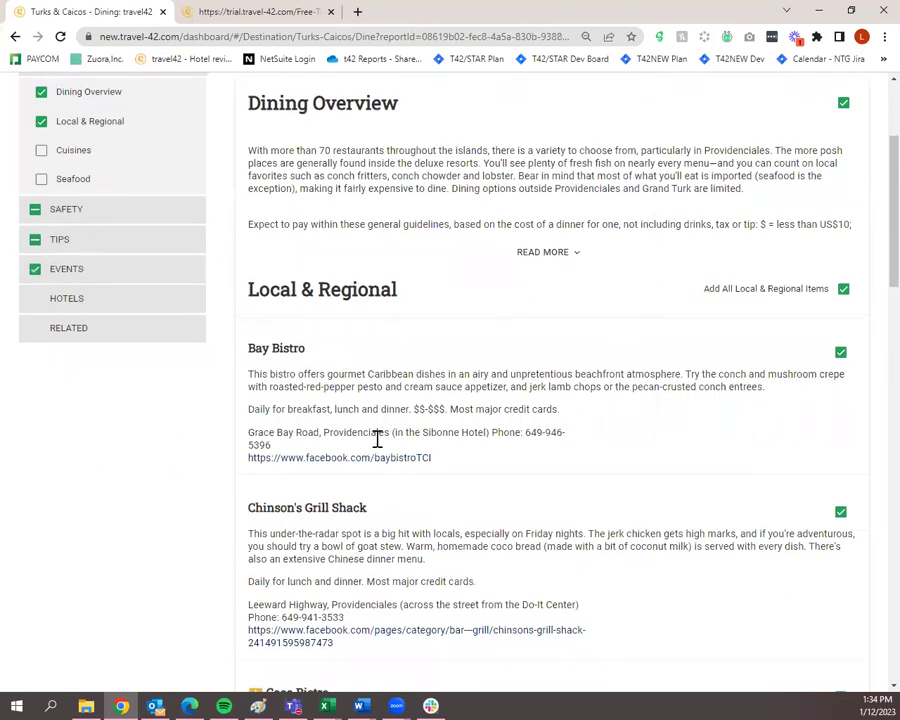
{"action": "scroll", "coordinate": [340, 400], "scroll_direction": "up", "scroll_amount": 1}
{"action": "left_click", "coordinate": [148, 283]}
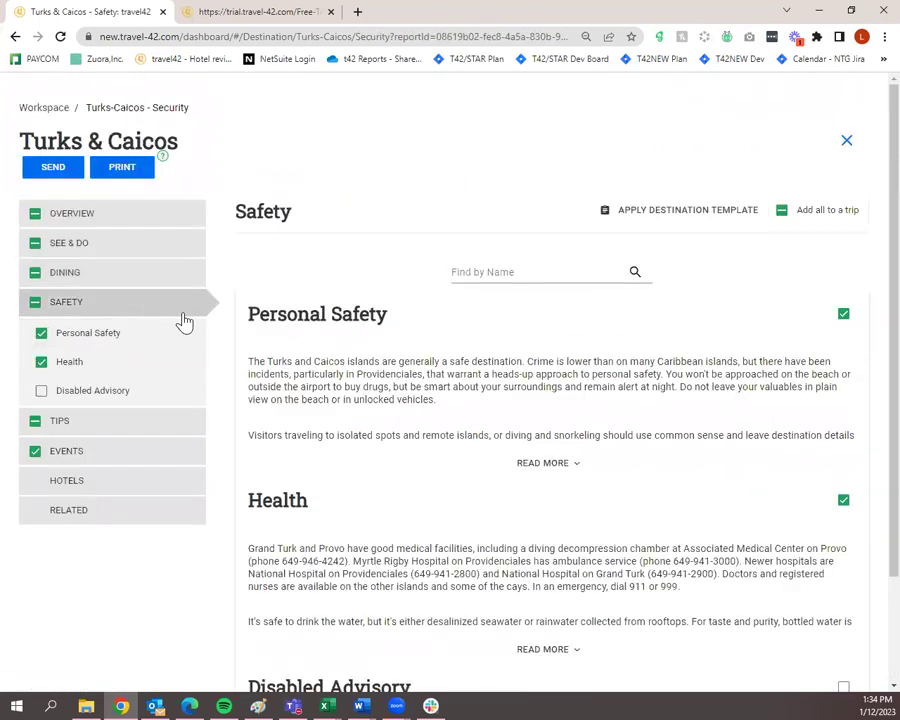
{"action": "scroll", "coordinate": [246, 376], "scroll_direction": "down", "scroll_amount": 1}
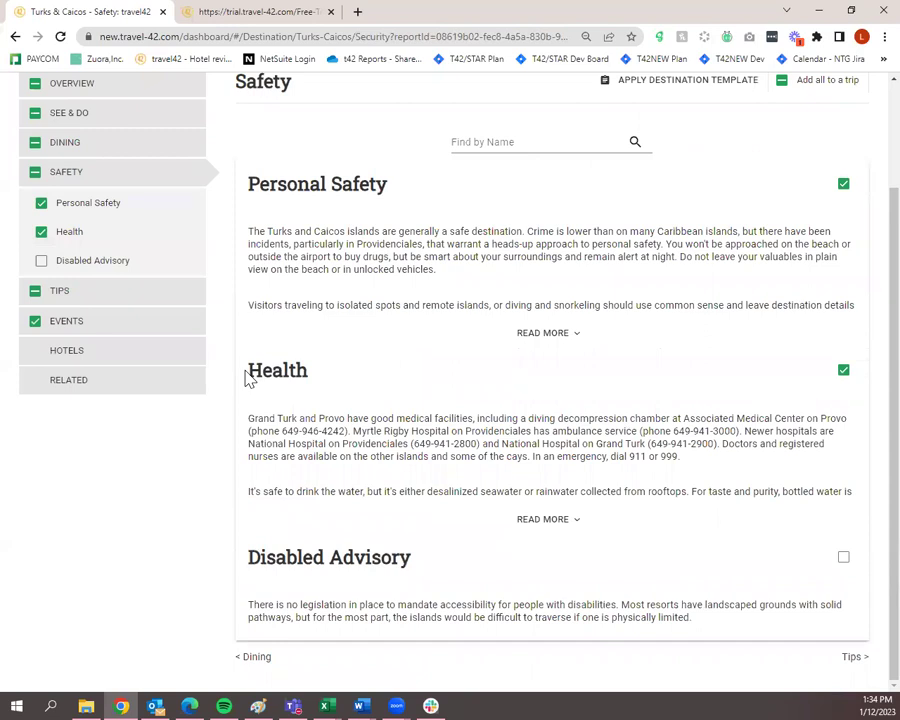
{"action": "left_click", "coordinate": [184, 307]}
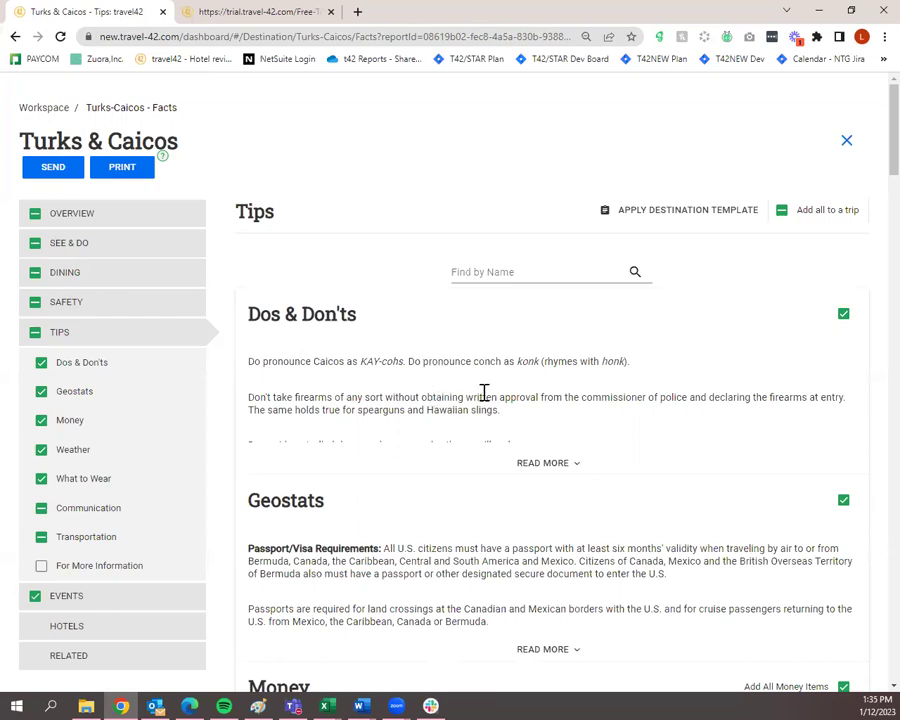
Expand the full Dos & Don'ts list in Turks & Caicos Tips.
{"action": "left_click", "coordinate": [533, 467]}
{"action": "scroll", "coordinate": [536, 468], "scroll_direction": "down", "scroll_amount": 2}
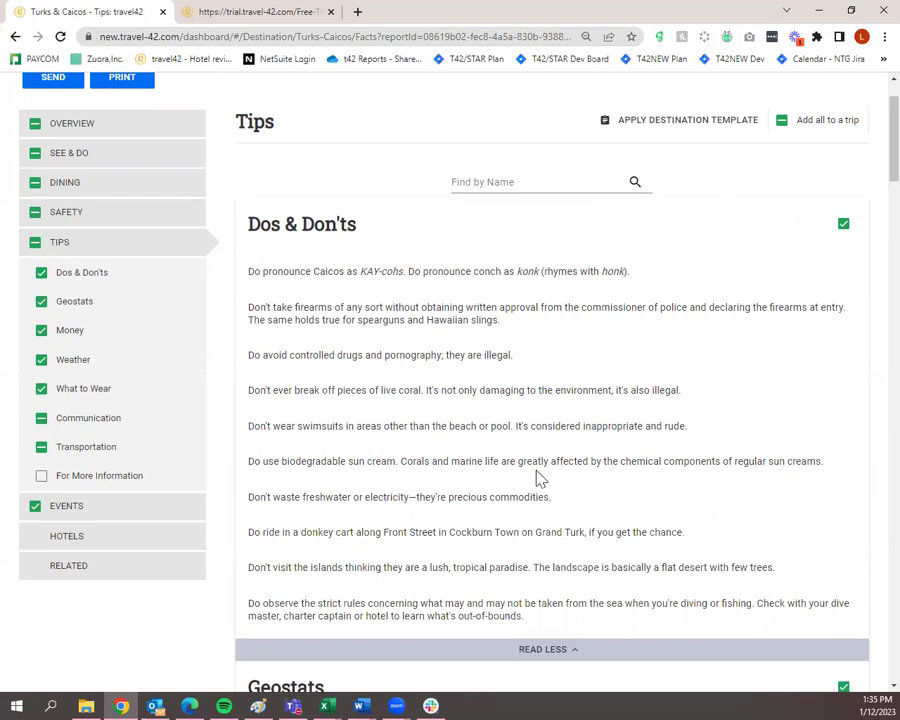
{"action": "scroll", "coordinate": [540, 480], "scroll_direction": "down", "scroll_amount": 3}
Expand the Geostats details, scroll to the end of Tips, and continue to Events.
{"action": "left_click", "coordinate": [494, 482]}
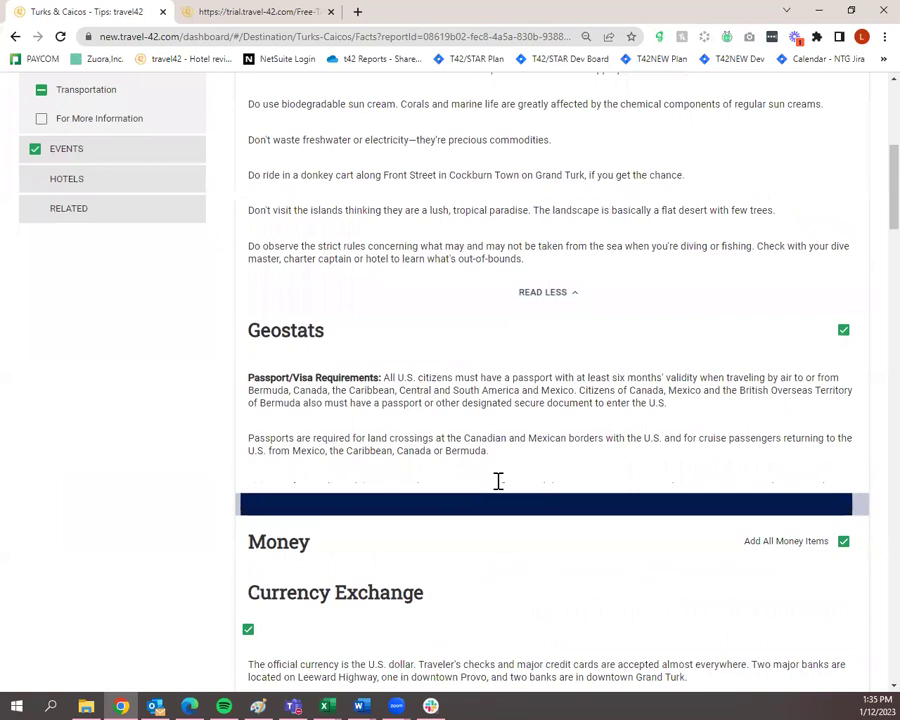
{"action": "scroll", "coordinate": [500, 485], "scroll_direction": "down", "scroll_amount": 1}
{"action": "scroll", "coordinate": [500, 488], "scroll_direction": "down", "scroll_amount": 1}
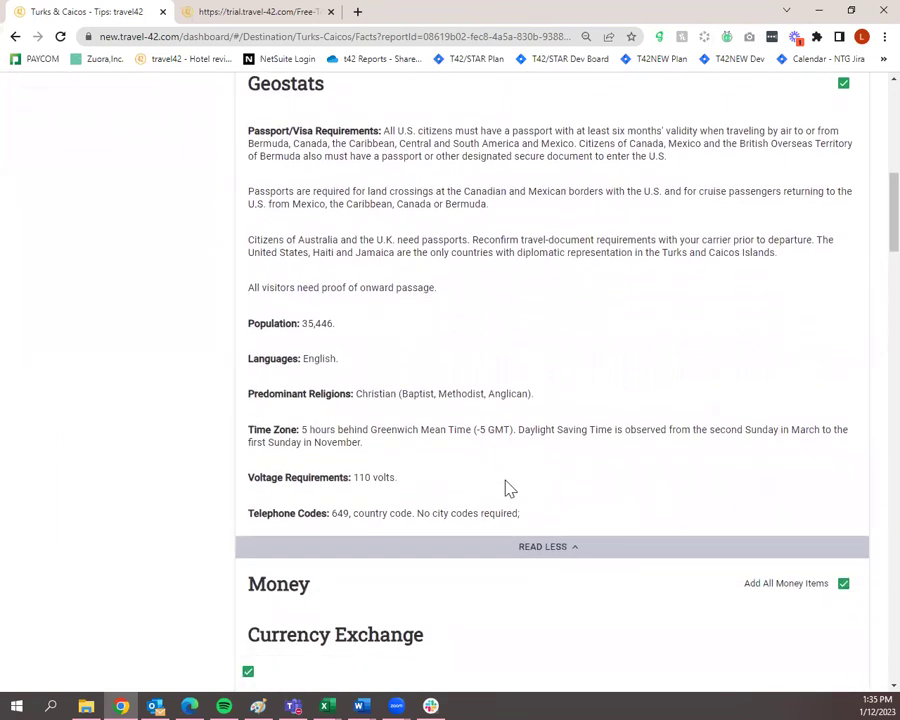
{"action": "scroll", "coordinate": [626, 468], "scroll_direction": "down", "scroll_amount": 3}
{"action": "scroll", "coordinate": [626, 468], "scroll_direction": "down", "scroll_amount": 4}
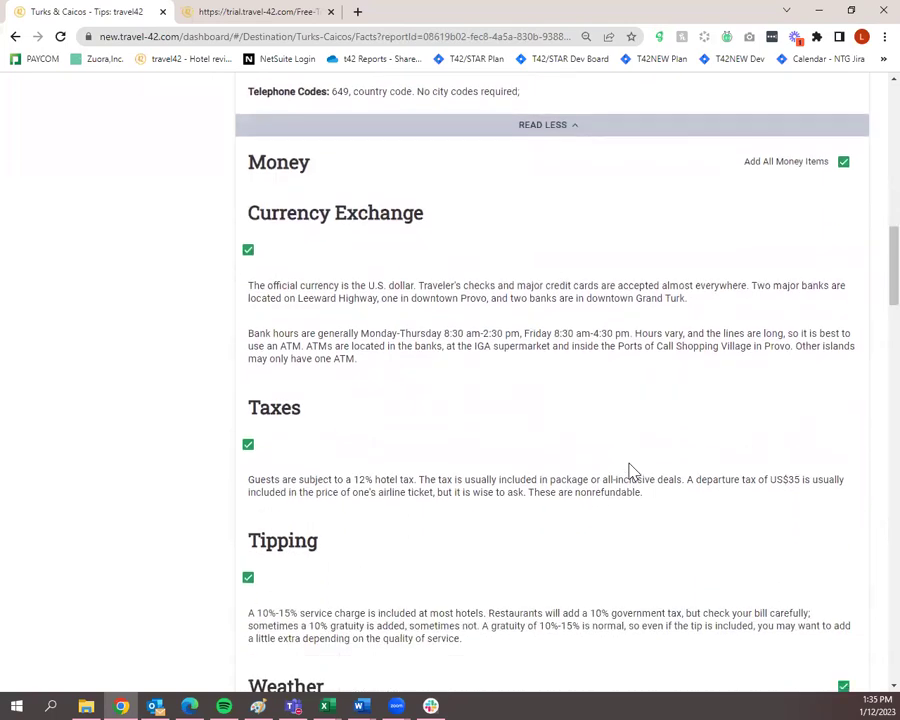
{"action": "scroll", "coordinate": [588, 463], "scroll_direction": "down", "scroll_amount": 2}
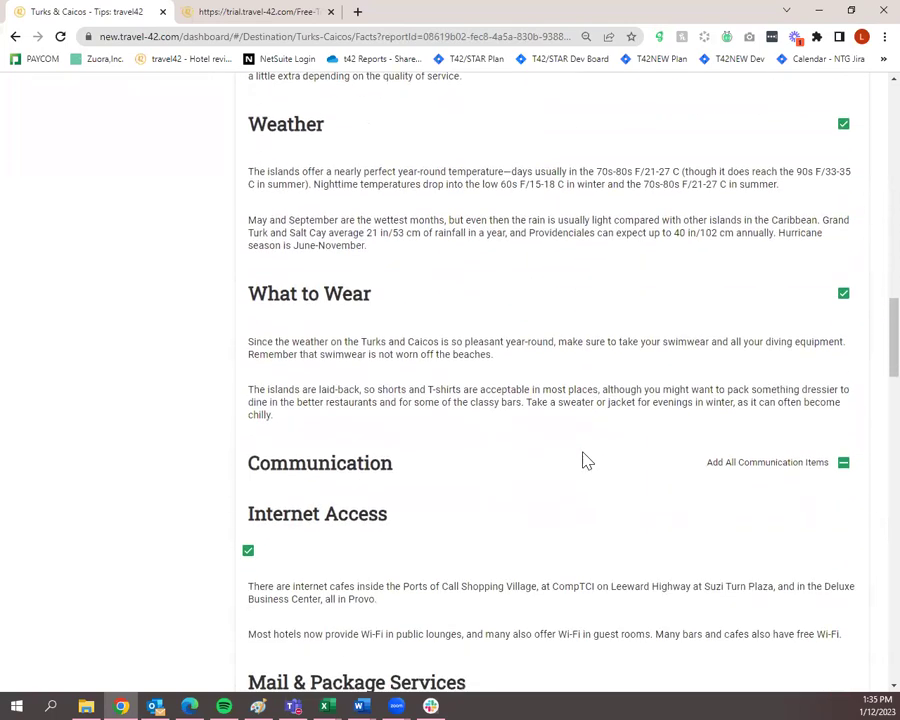
{"action": "scroll", "coordinate": [528, 405], "scroll_direction": "down", "scroll_amount": 4}
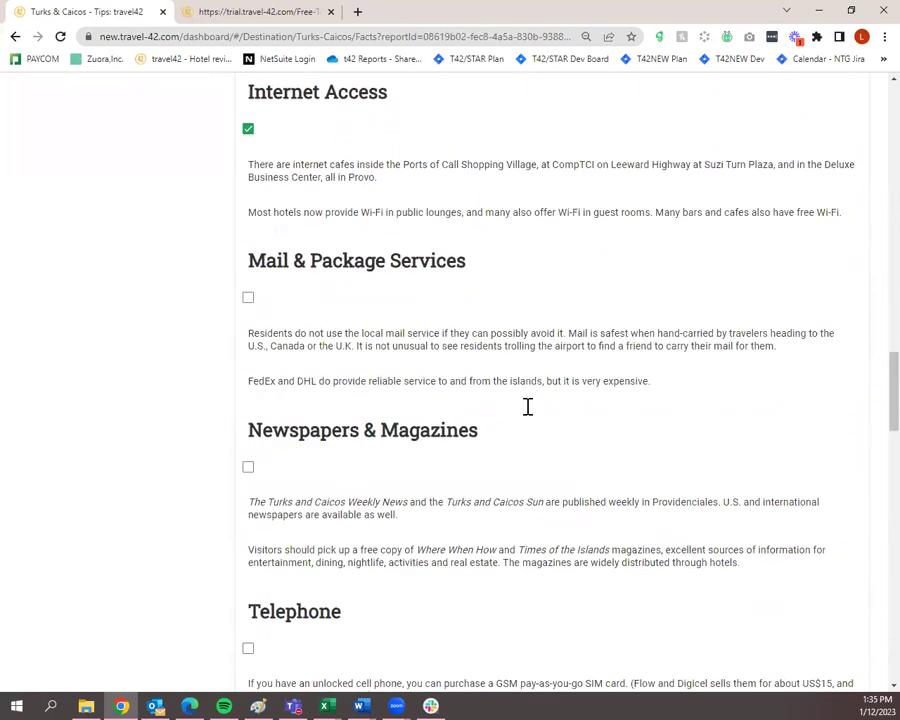
{"action": "scroll", "coordinate": [530, 416], "scroll_direction": "down", "scroll_amount": 9}
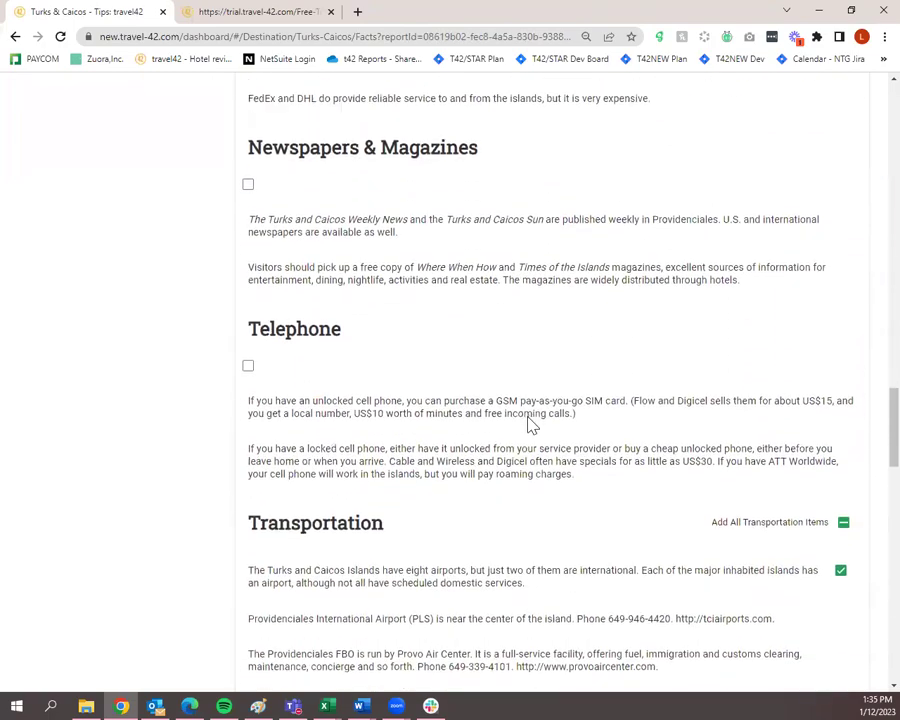
{"action": "scroll", "coordinate": [530, 418], "scroll_direction": "down", "scroll_amount": 10}
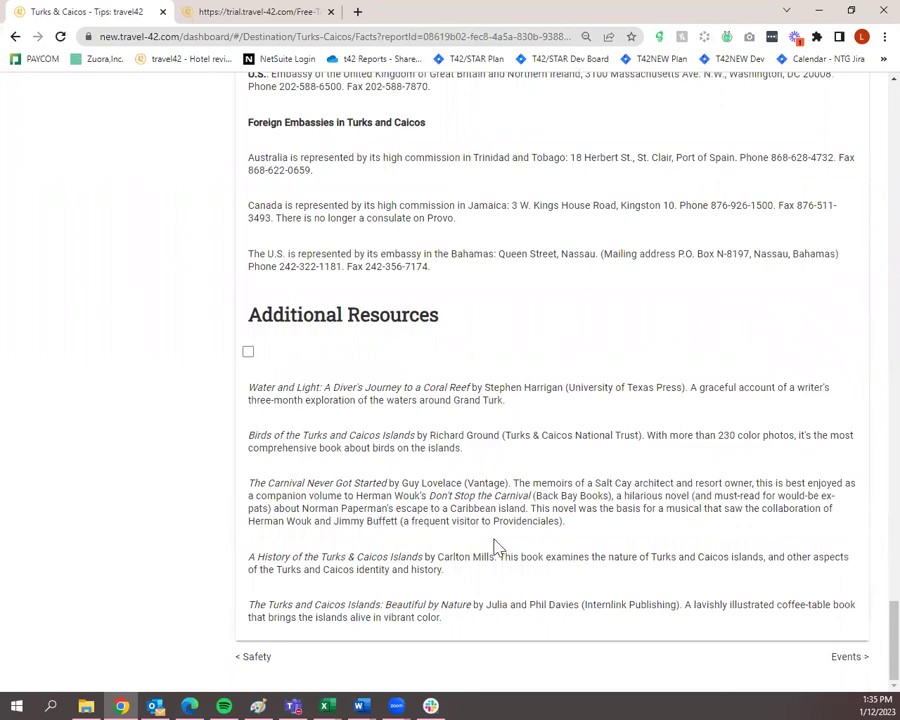
{"action": "scroll", "coordinate": [568, 568], "scroll_direction": "up", "scroll_amount": 10}
{"action": "scroll", "coordinate": [568, 575], "scroll_direction": "down", "scroll_amount": 10}
{"action": "scroll", "coordinate": [871, 590], "scroll_direction": "up", "scroll_amount": 15}
{"action": "scroll", "coordinate": [385, 670], "scroll_direction": "up", "scroll_amount": 5}
{"action": "scroll", "coordinate": [385, 670], "scroll_direction": "down", "scroll_amount": 20}
{"action": "left_click", "coordinate": [847, 660]}
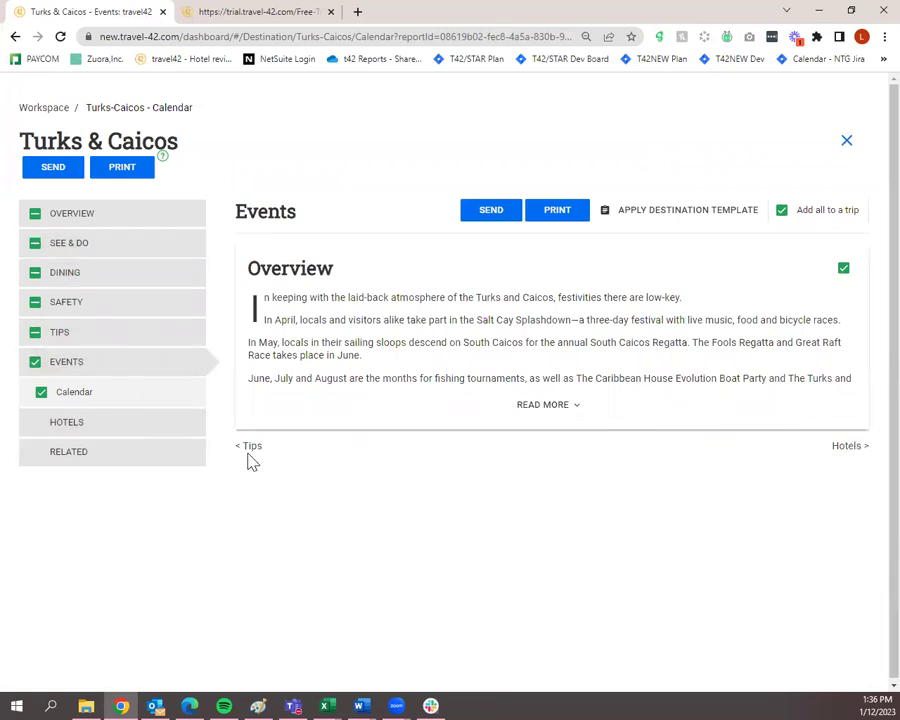
Show the Turks & Caicos hotels, browse the Filter Hotels options, and close the dialog unapplied.
{"action": "left_click", "coordinate": [134, 428]}
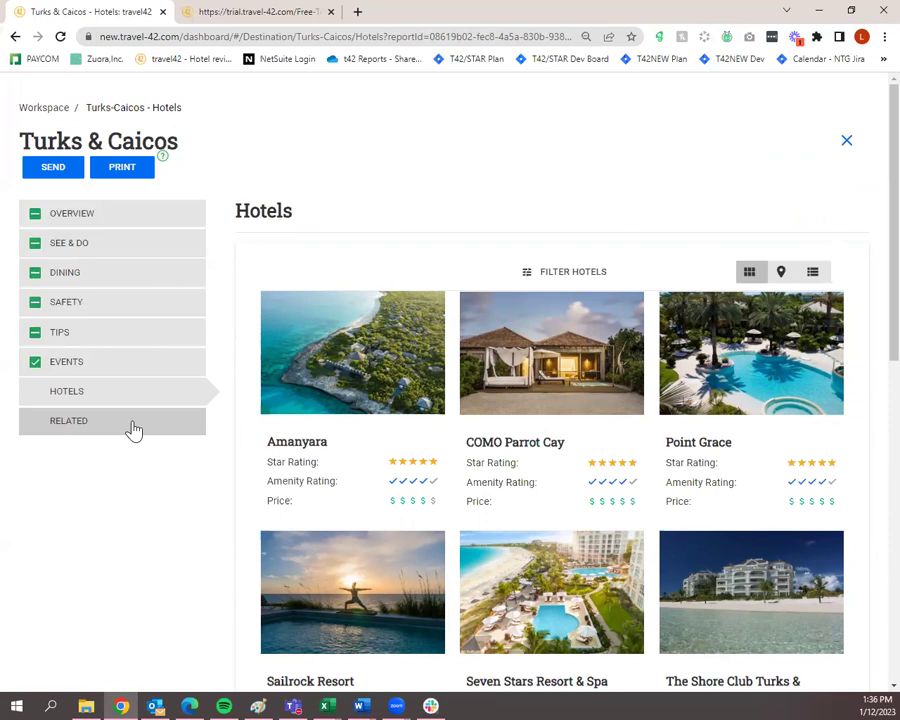
{"action": "left_click", "coordinate": [555, 282]}
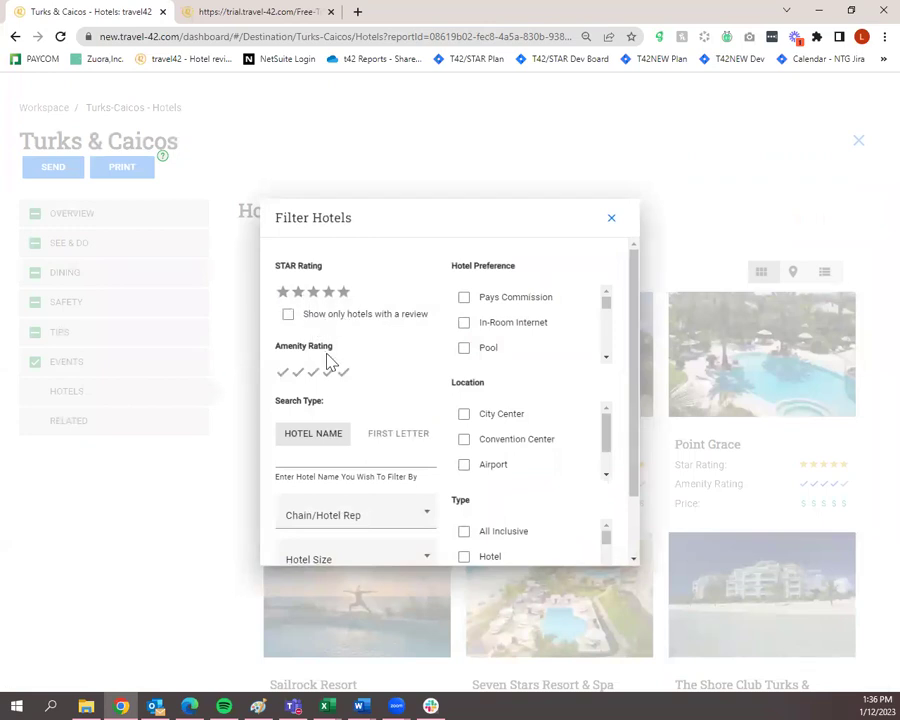
{"action": "scroll", "coordinate": [330, 370], "scroll_direction": "down", "scroll_amount": 2}
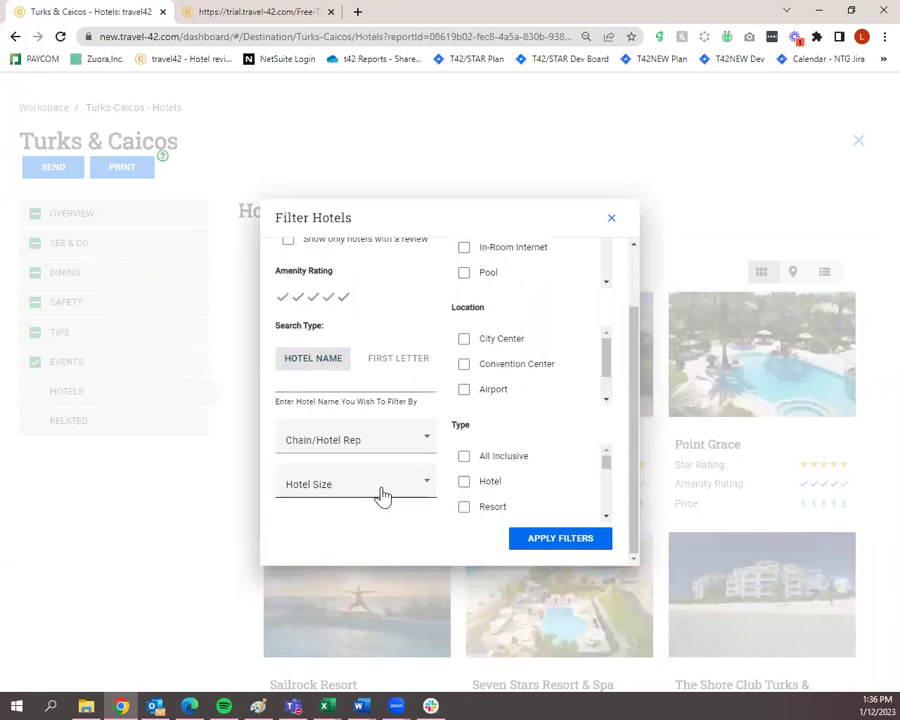
{"action": "scroll", "coordinate": [400, 488], "scroll_direction": "up", "scroll_amount": 1}
{"action": "scroll", "coordinate": [535, 330], "scroll_direction": "down", "scroll_amount": 3}
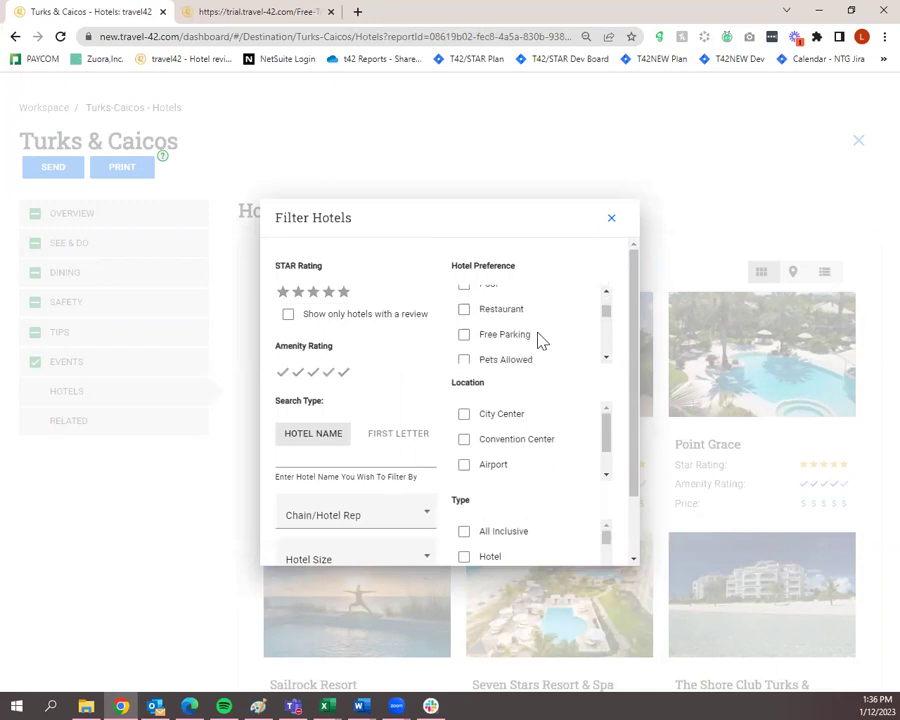
{"action": "scroll", "coordinate": [548, 430], "scroll_direction": "down", "scroll_amount": 2}
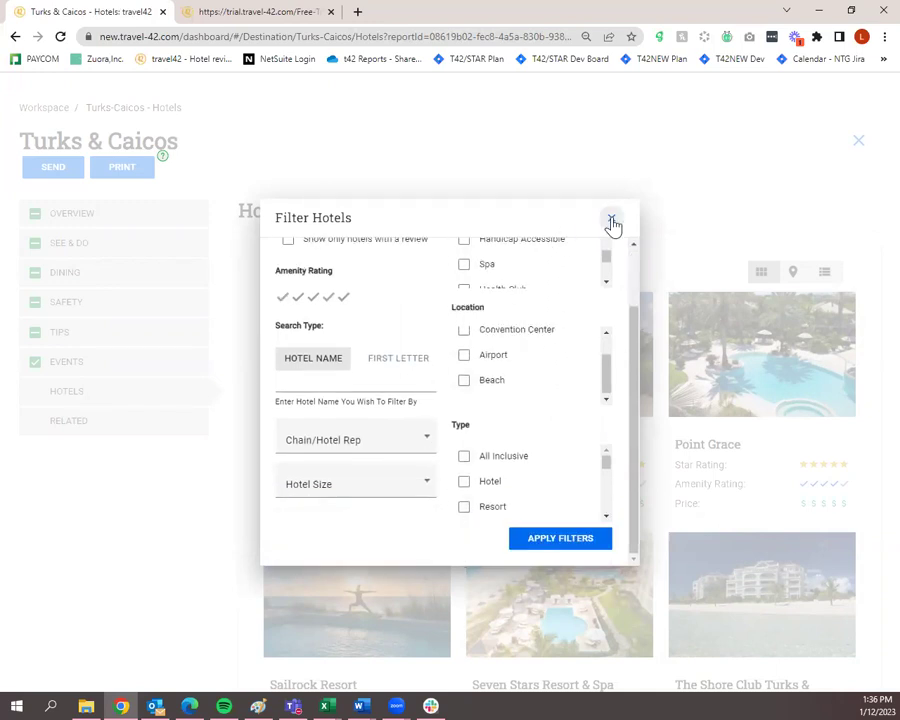
{"action": "left_click", "coordinate": [613, 222]}
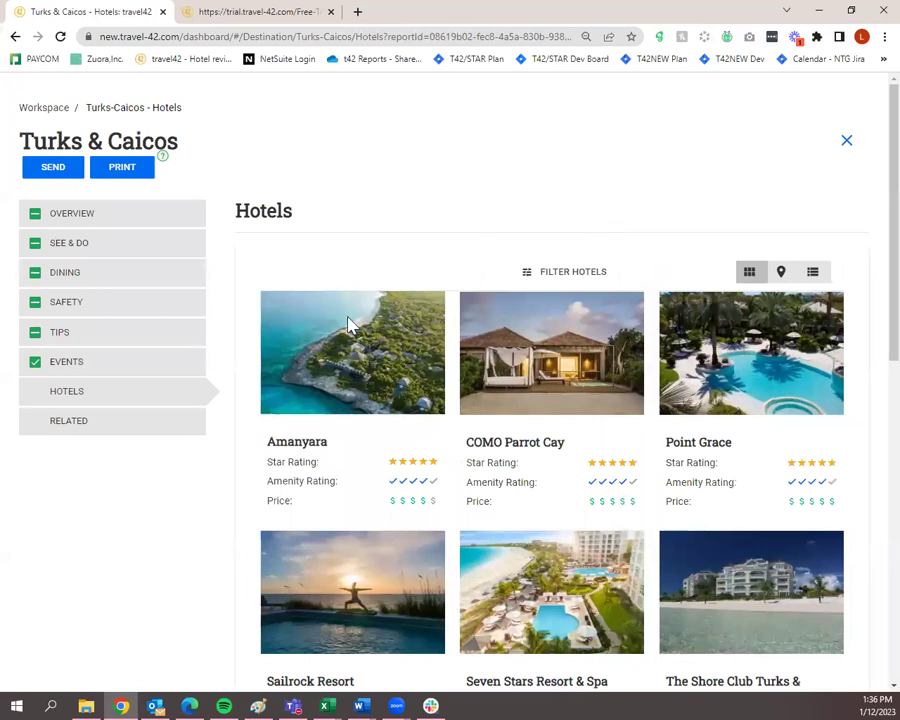
{"action": "mouse_move", "coordinate": [327, 381]}
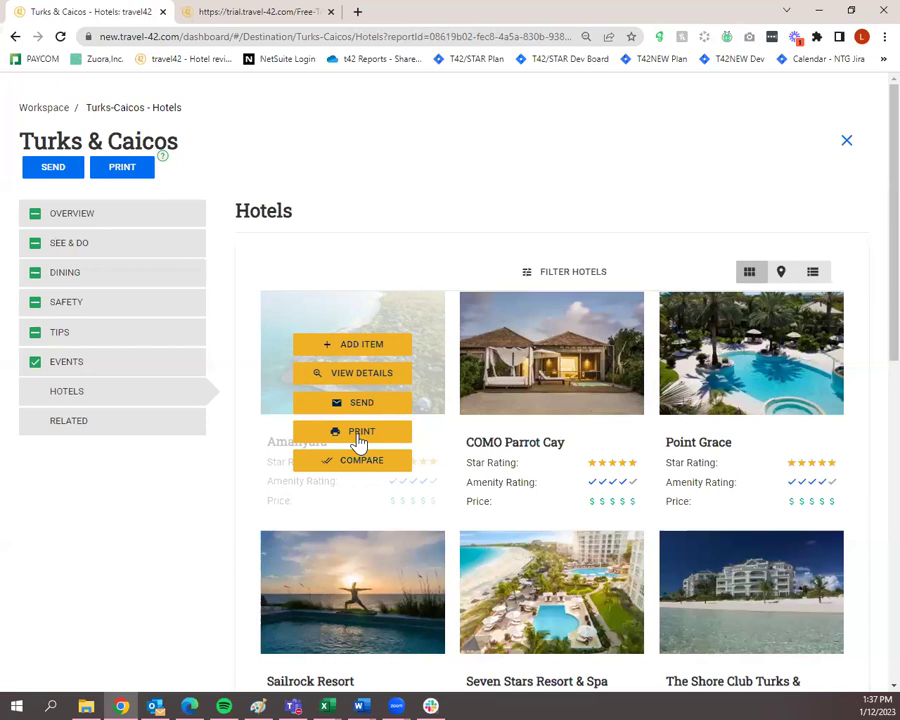
Open the Amanyara hotel details and include all its photos in the report.
{"action": "left_click", "coordinate": [380, 381]}
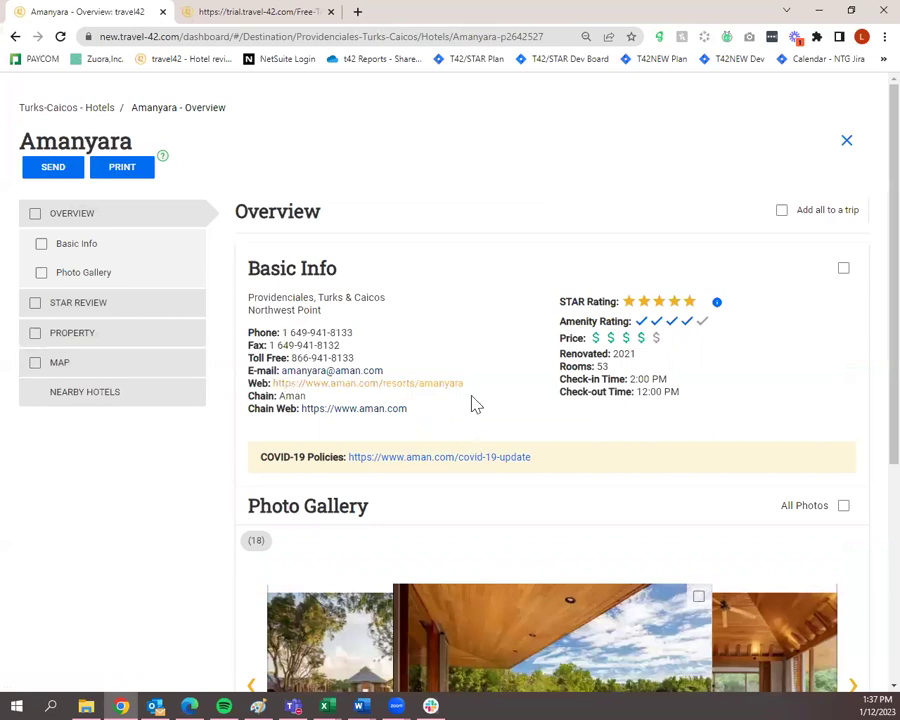
{"action": "left_click", "coordinate": [842, 507]}
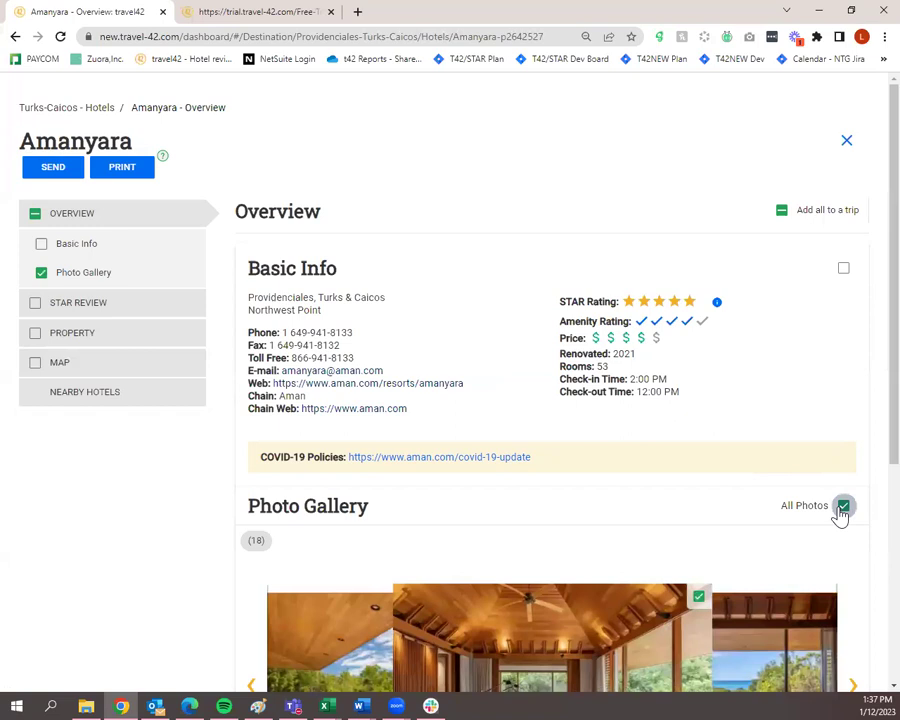
{"action": "scroll", "coordinate": [838, 514], "scroll_direction": "down", "scroll_amount": 5}
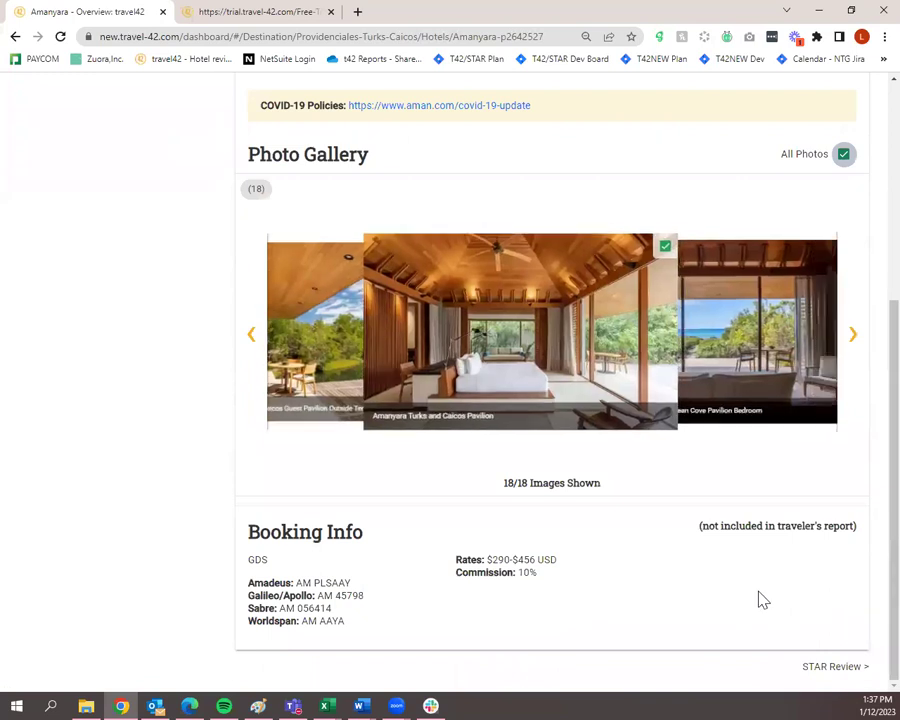
Go to Amanyara's STAR Review and include the STAR Review, Property and Map sections.
{"action": "left_click", "coordinate": [828, 672]}
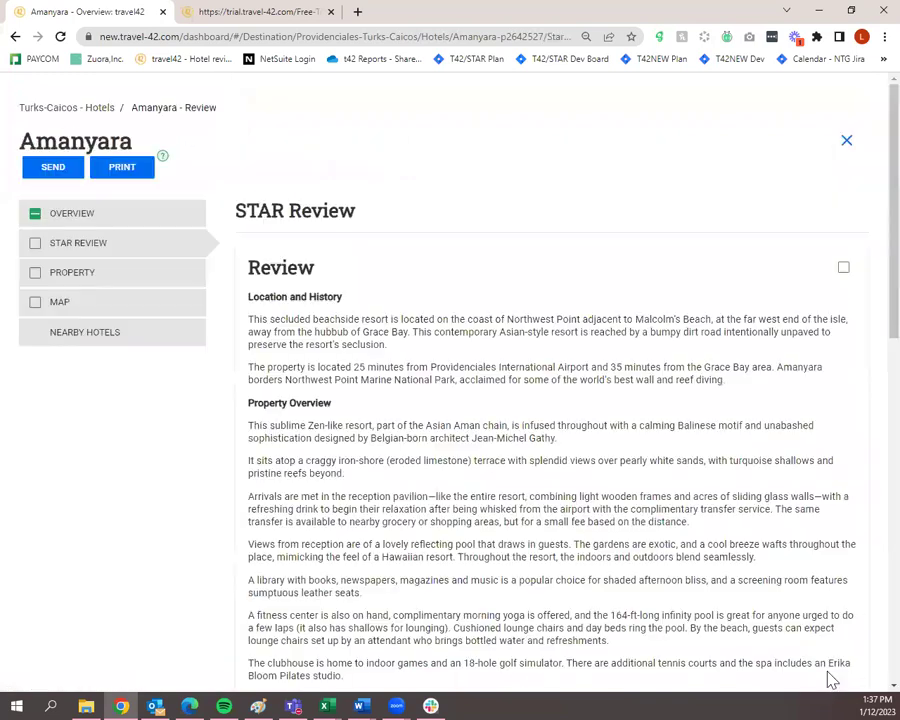
{"action": "left_click", "coordinate": [36, 245]}
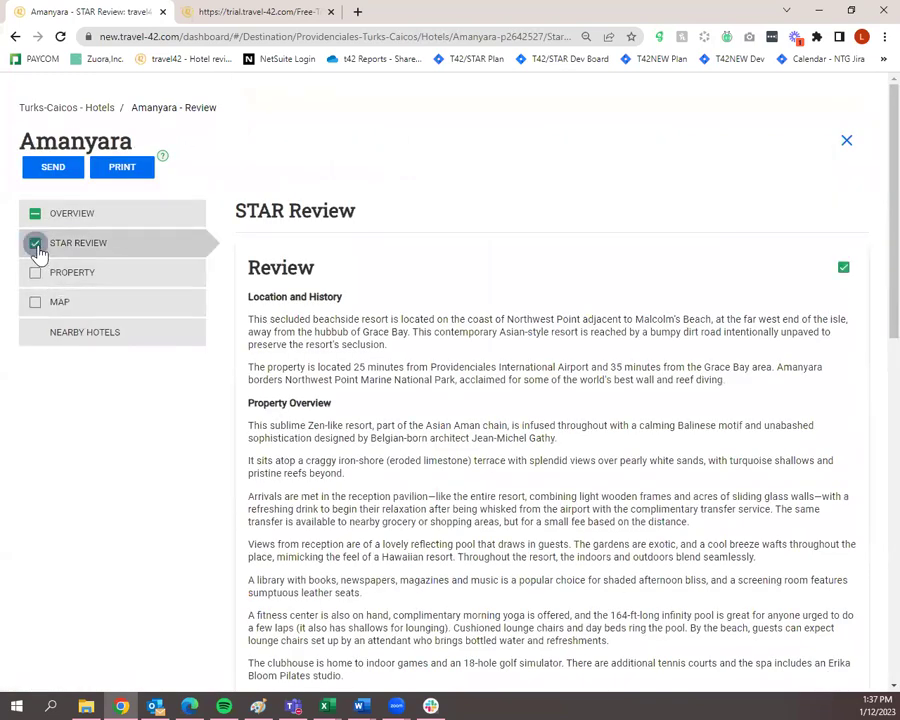
{"action": "left_click", "coordinate": [35, 274]}
{"action": "left_click", "coordinate": [35, 305]}
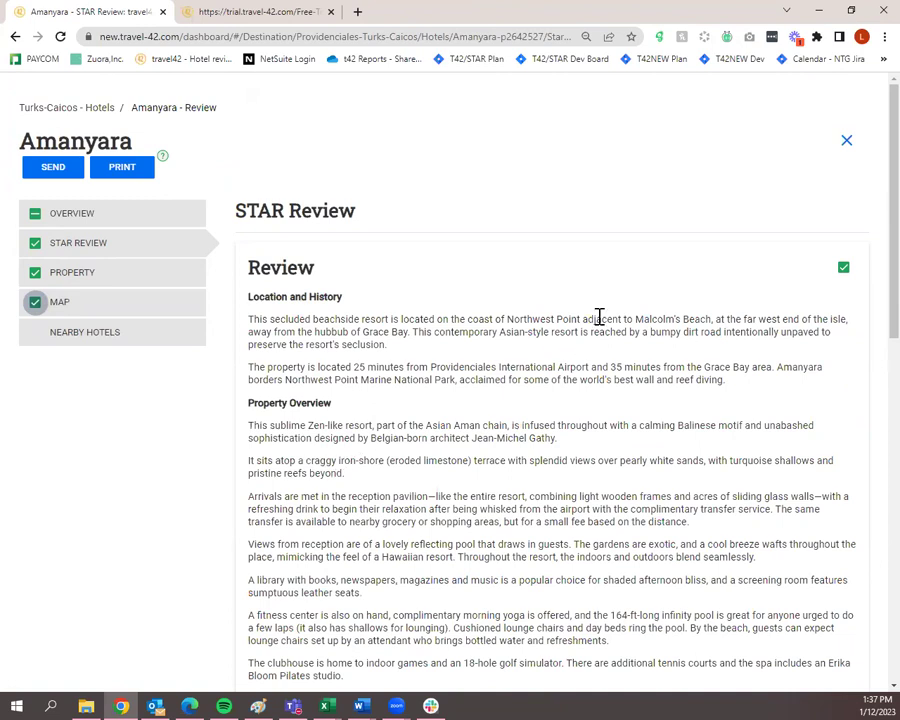
{"action": "left_click", "coordinate": [848, 142]}
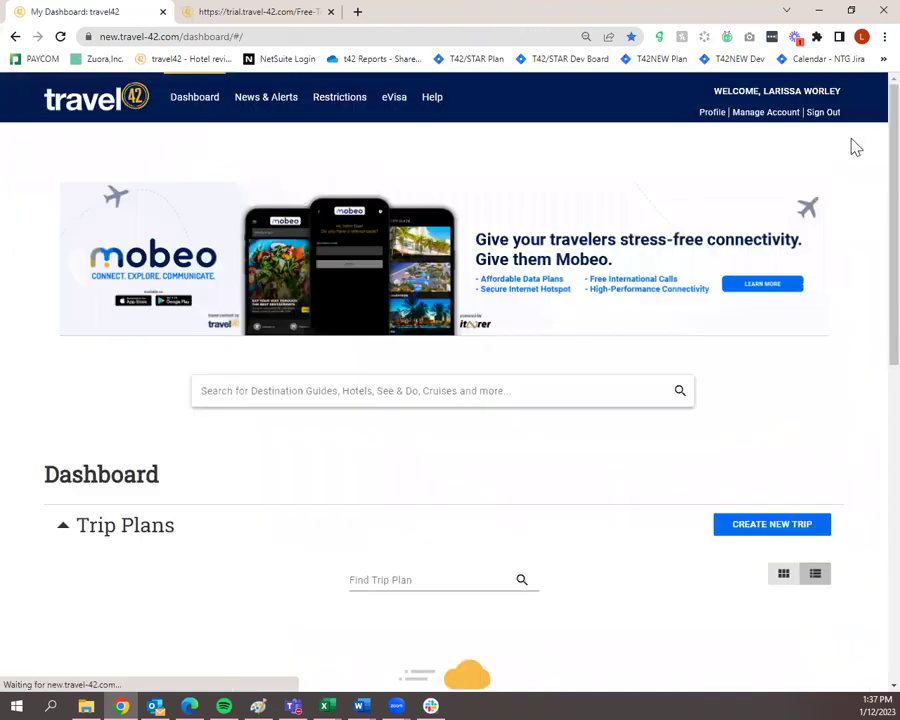
{"action": "scroll", "coordinate": [753, 459], "scroll_direction": "down", "scroll_amount": 2}
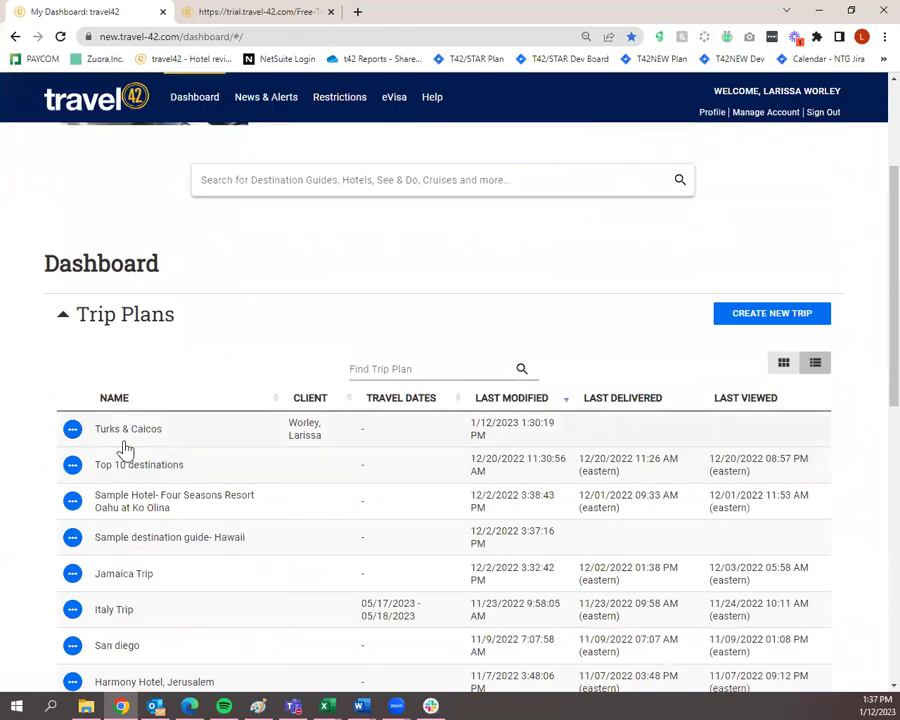
{"action": "left_click", "coordinate": [72, 430]}
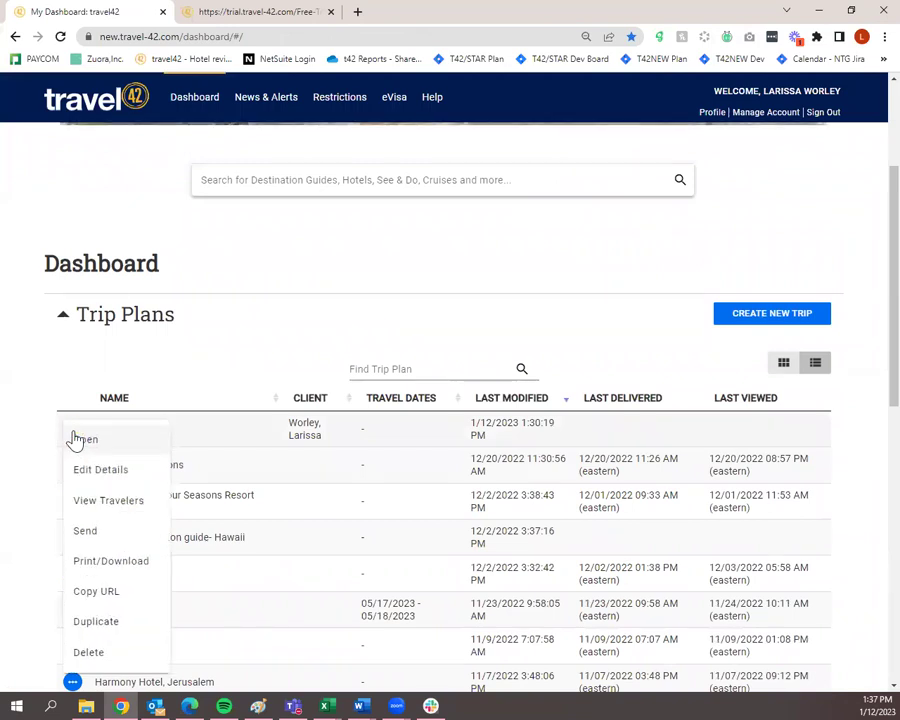
{"action": "left_click", "coordinate": [92, 531]}
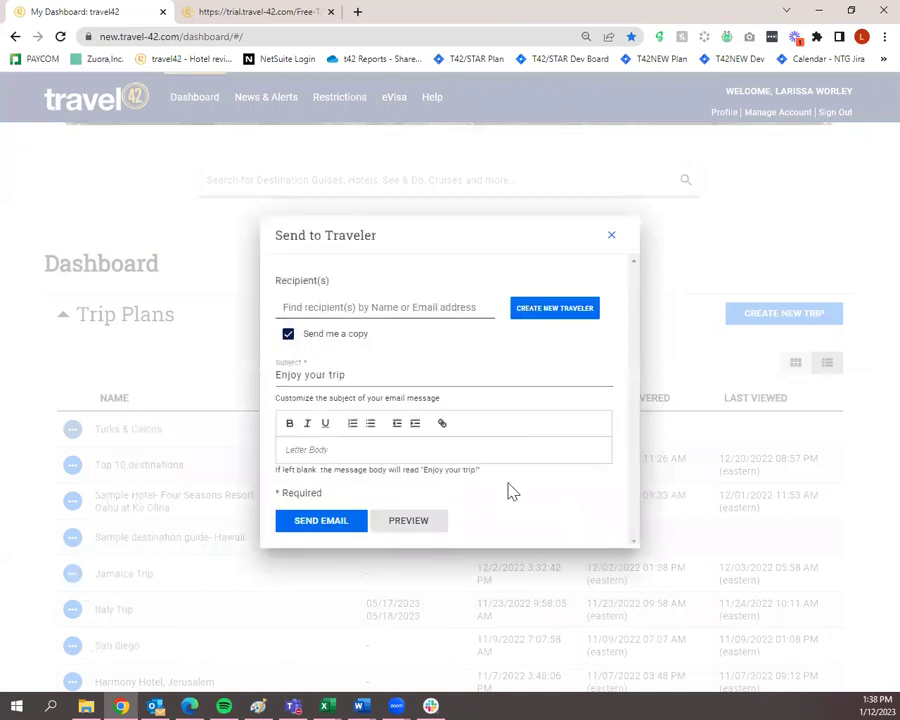
{"action": "left_click", "coordinate": [368, 309]}
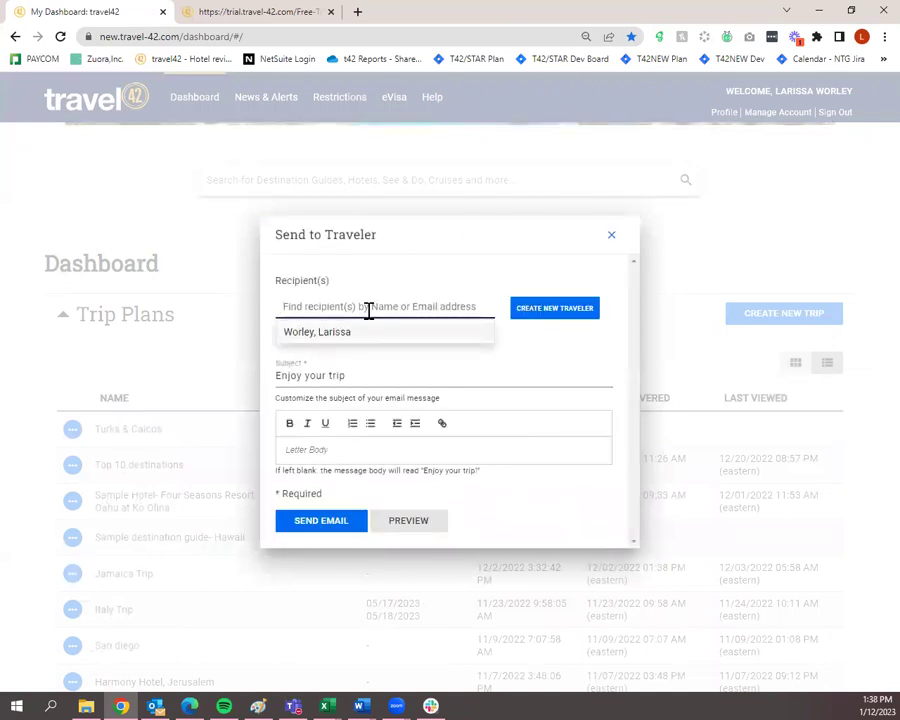
{"action": "left_click", "coordinate": [611, 235]}
{"action": "left_click", "coordinate": [71, 436]}
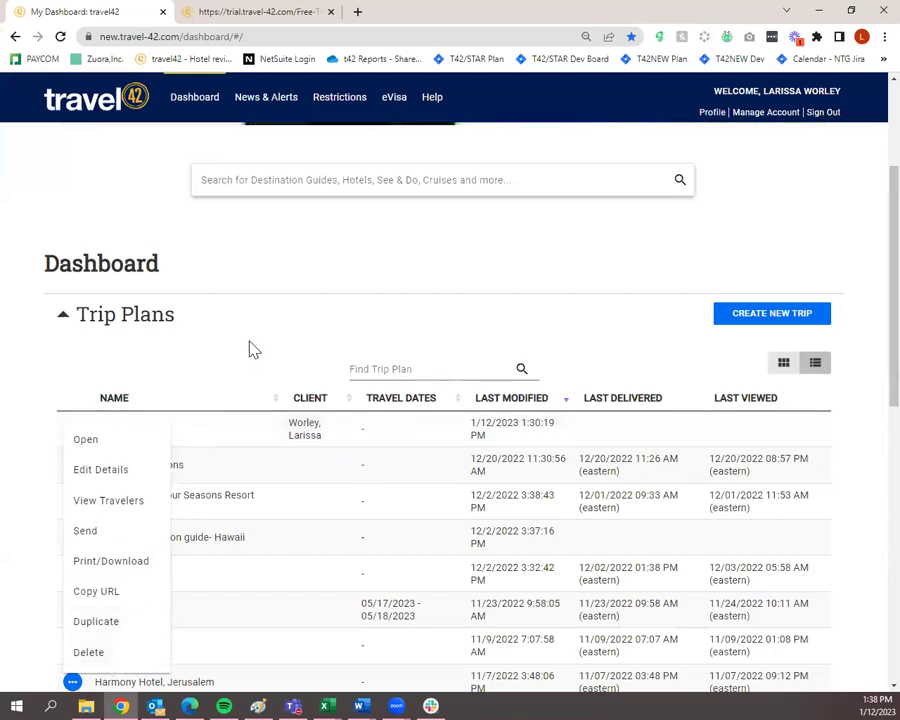
{"action": "left_click", "coordinate": [280, 283]}
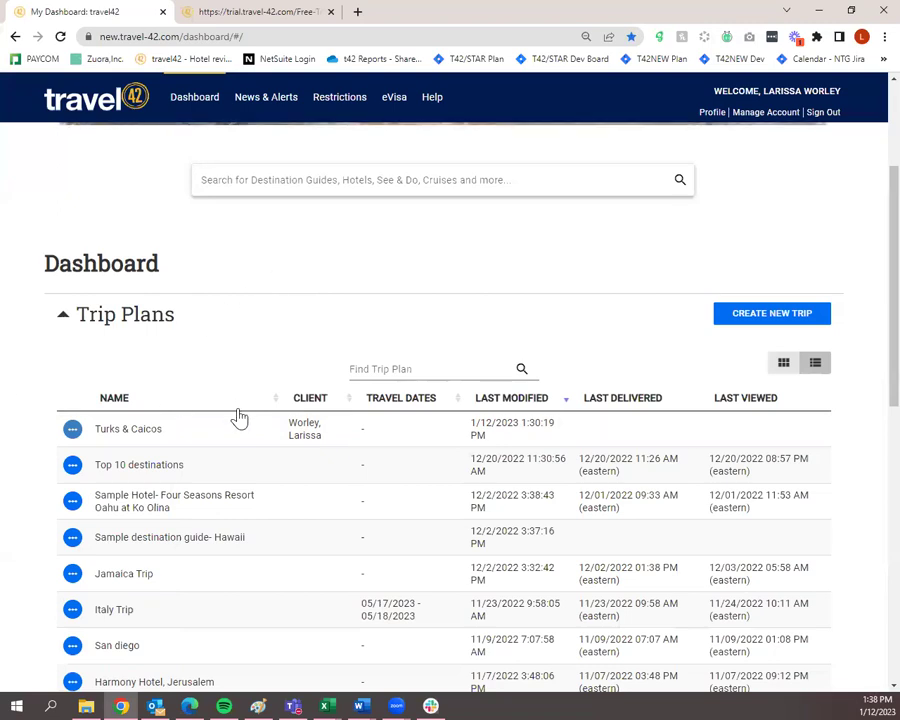
Open the Turks & Caicos trip plan and look over the Custom Places form without saving.
{"action": "left_click", "coordinate": [203, 431]}
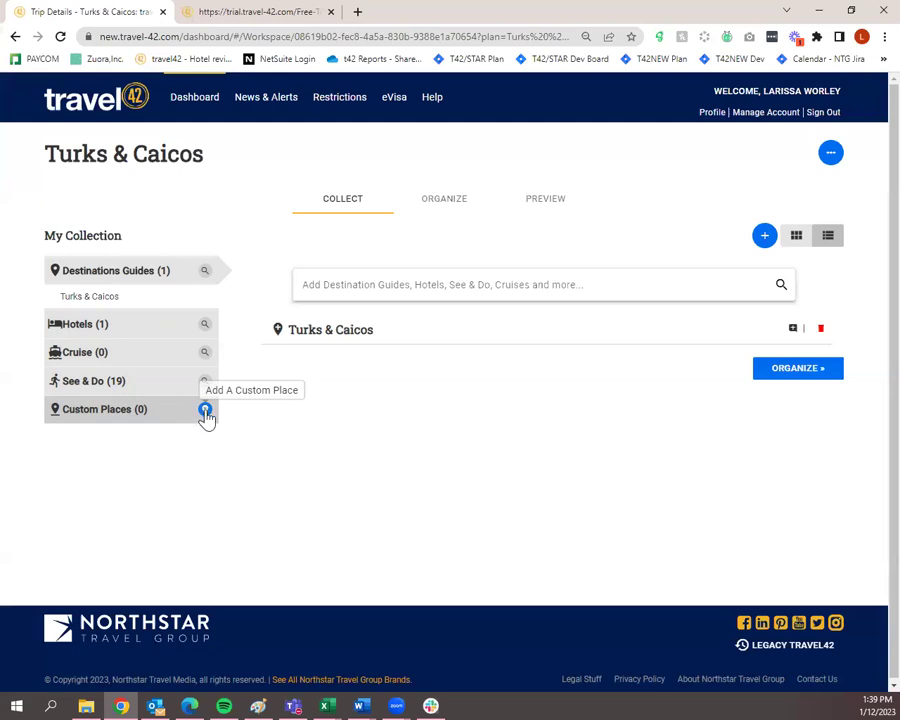
{"action": "left_click", "coordinate": [205, 411]}
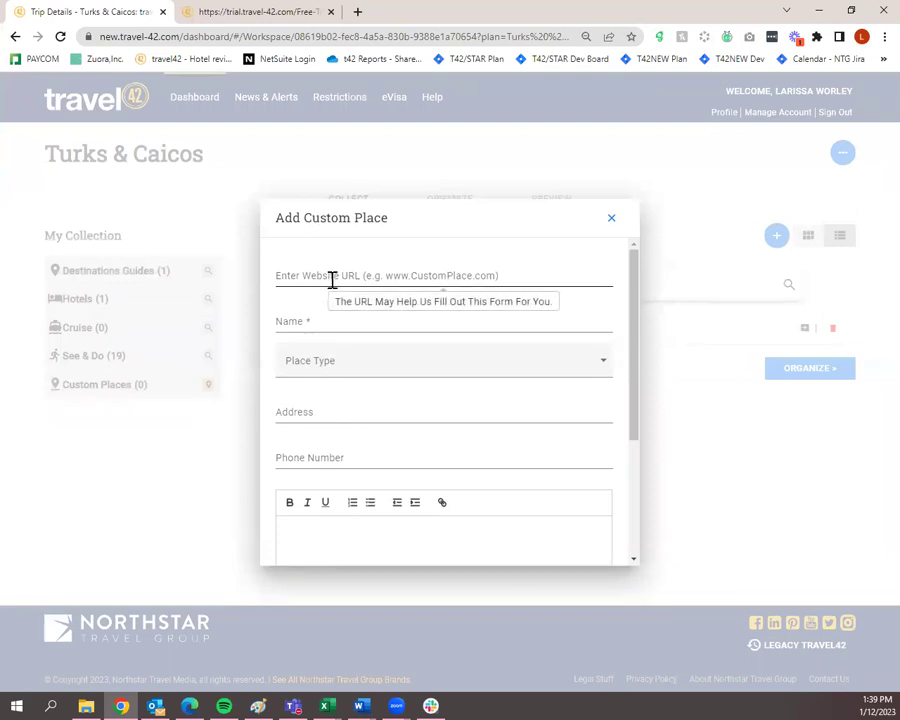
{"action": "left_click", "coordinate": [333, 323]}
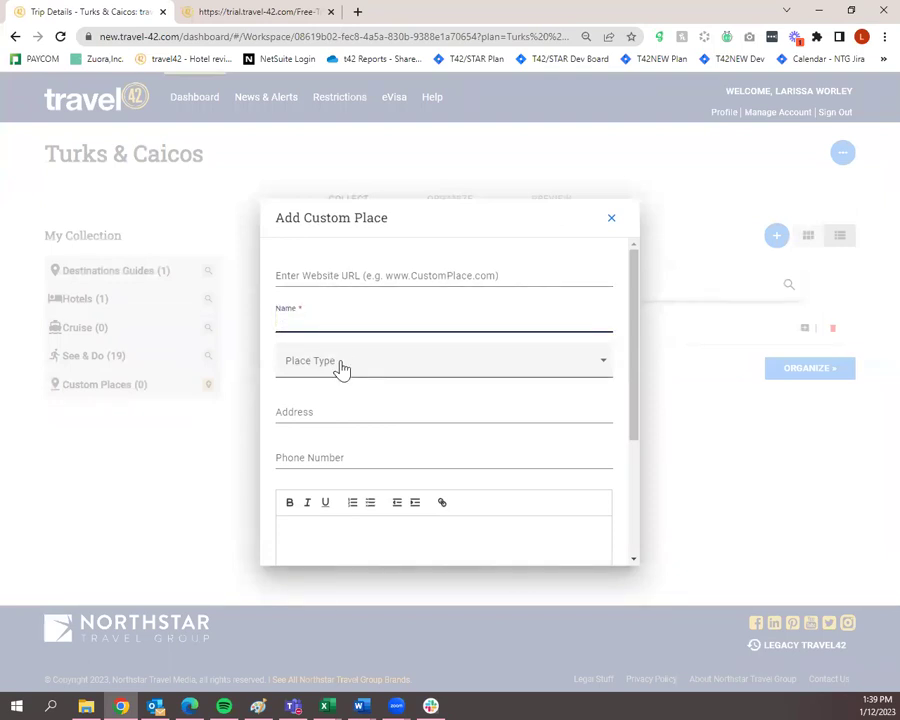
{"action": "left_click", "coordinate": [342, 368]}
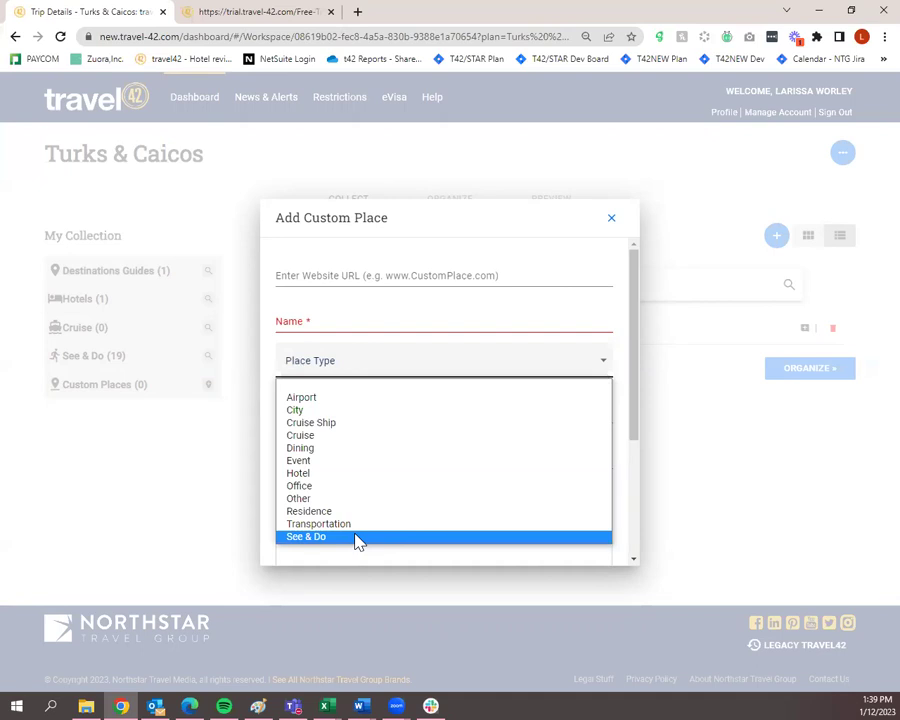
{"action": "left_click", "coordinate": [391, 361]}
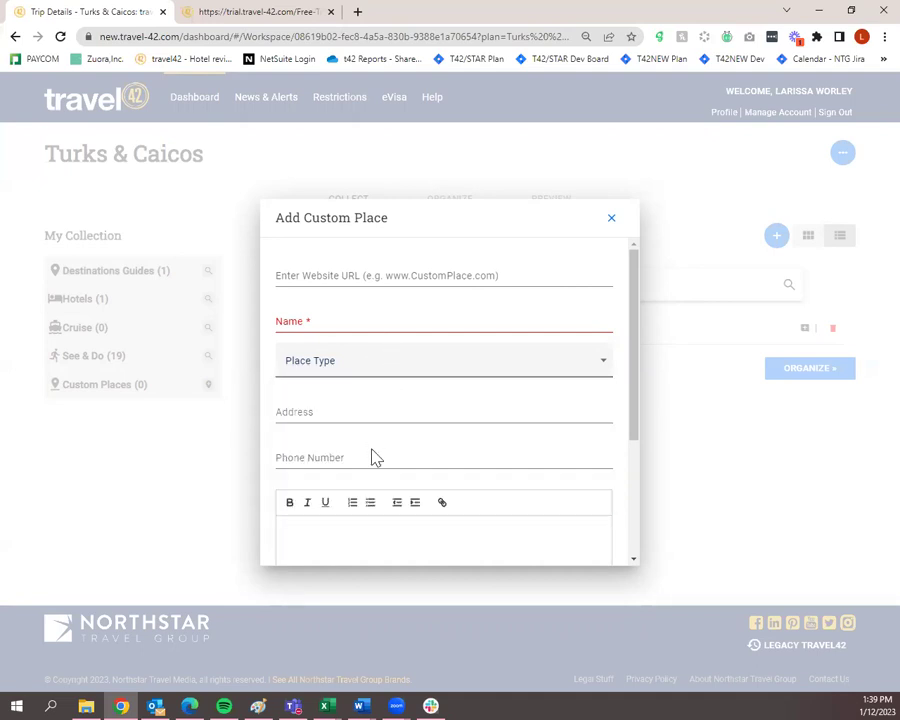
{"action": "scroll", "coordinate": [372, 452], "scroll_direction": "down", "scroll_amount": 1}
{"action": "scroll", "coordinate": [372, 452], "scroll_direction": "down", "scroll_amount": 3}
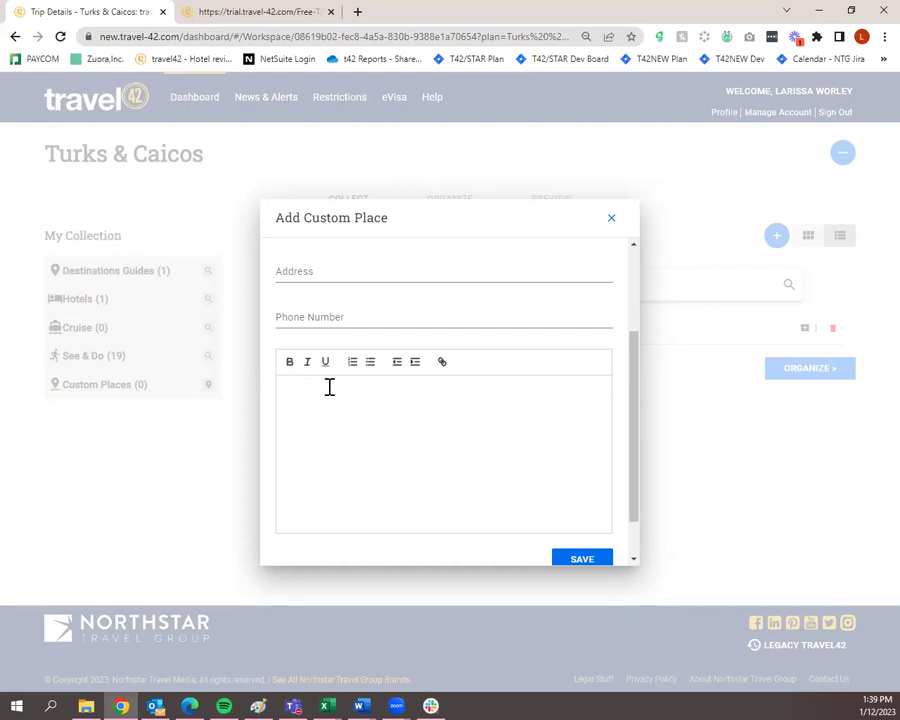
{"action": "left_click", "coordinate": [614, 220]}
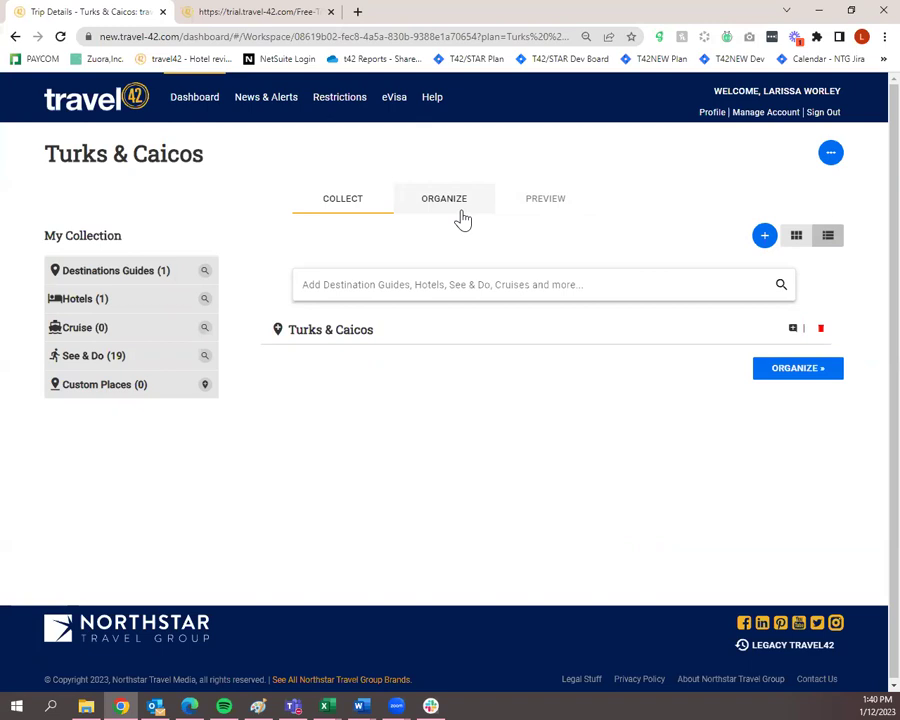
In Organize, drag Amanyara above Turks & Caicos and back, then view the itinerary calendar.
{"action": "left_click", "coordinate": [461, 217]}
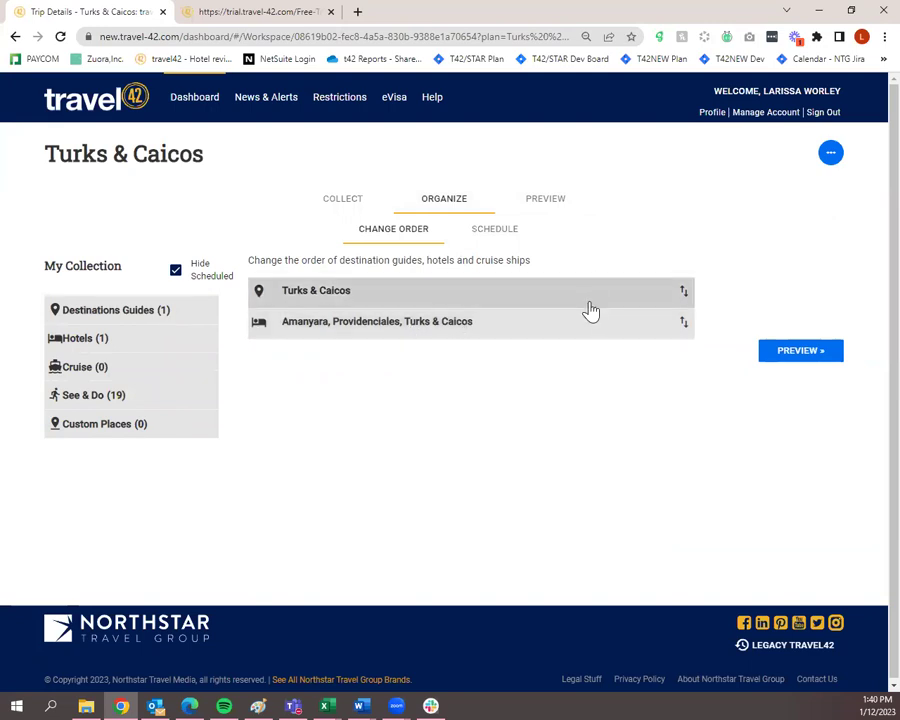
{"action": "left_click_drag", "start_coordinate": [581, 334], "coordinate": [579, 297]}
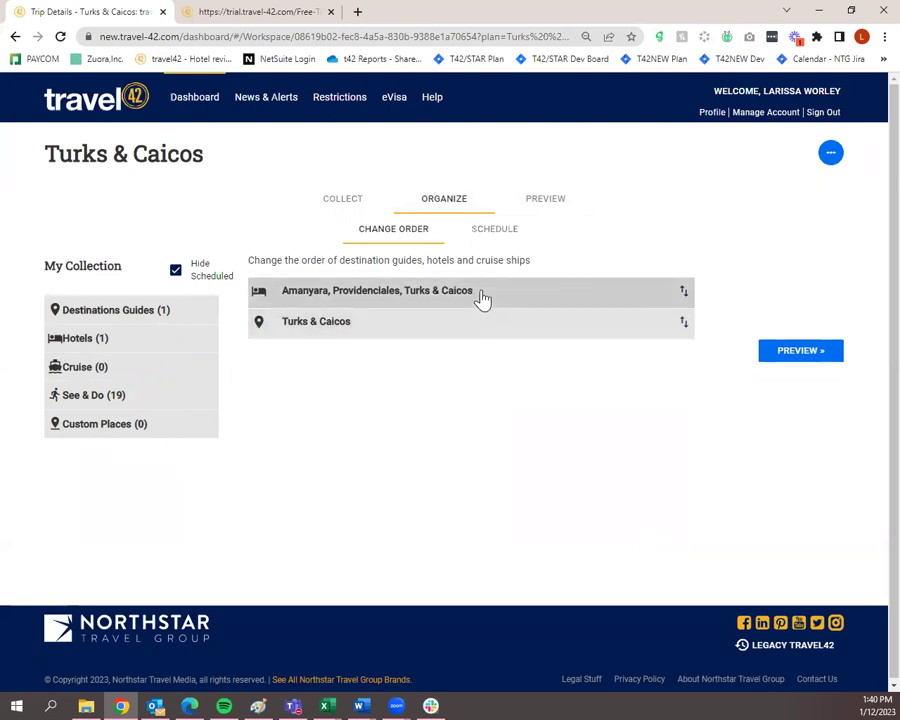
{"action": "left_click_drag", "start_coordinate": [480, 298], "coordinate": [482, 334]}
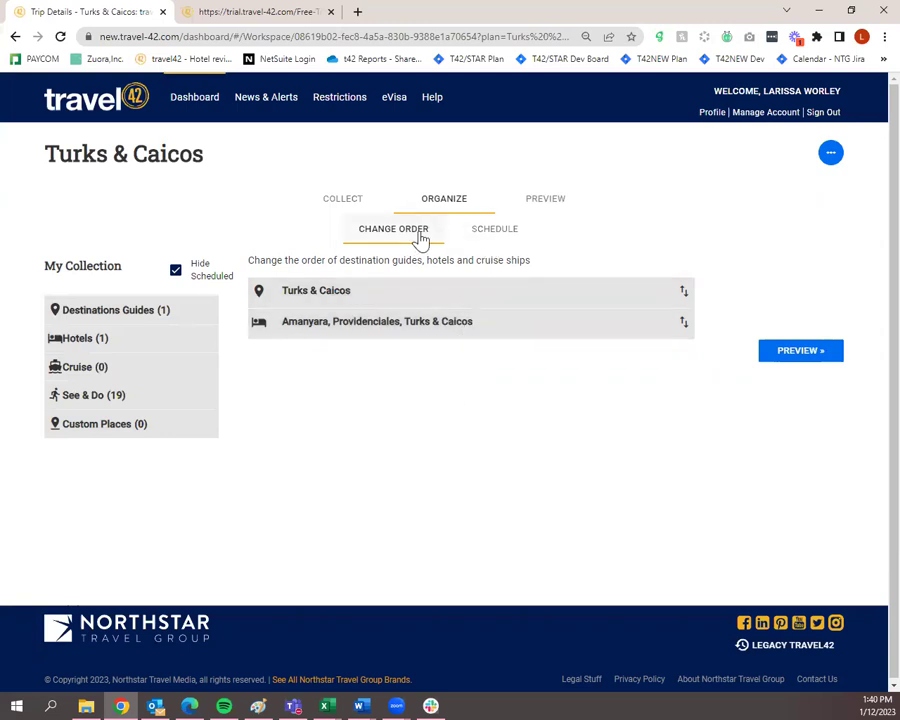
{"action": "left_click", "coordinate": [483, 236]}
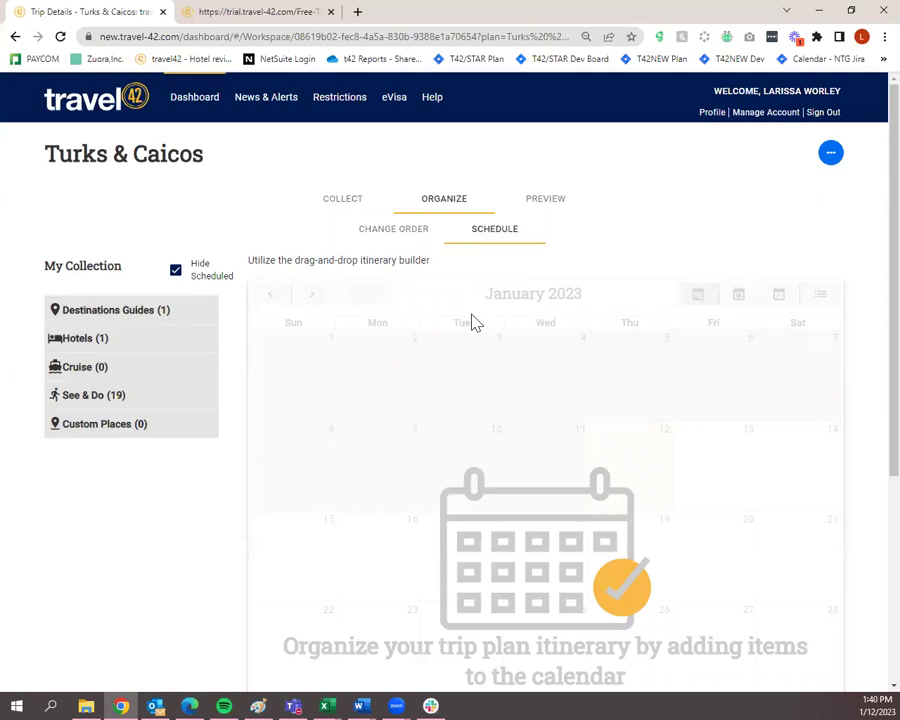
{"action": "left_click", "coordinate": [312, 298]}
{"action": "left_click", "coordinate": [312, 298]}
{"action": "left_click", "coordinate": [312, 298]}
{"action": "left_click", "coordinate": [312, 298]}
{"action": "left_click", "coordinate": [312, 298]}
{"action": "left_click", "coordinate": [312, 298]}
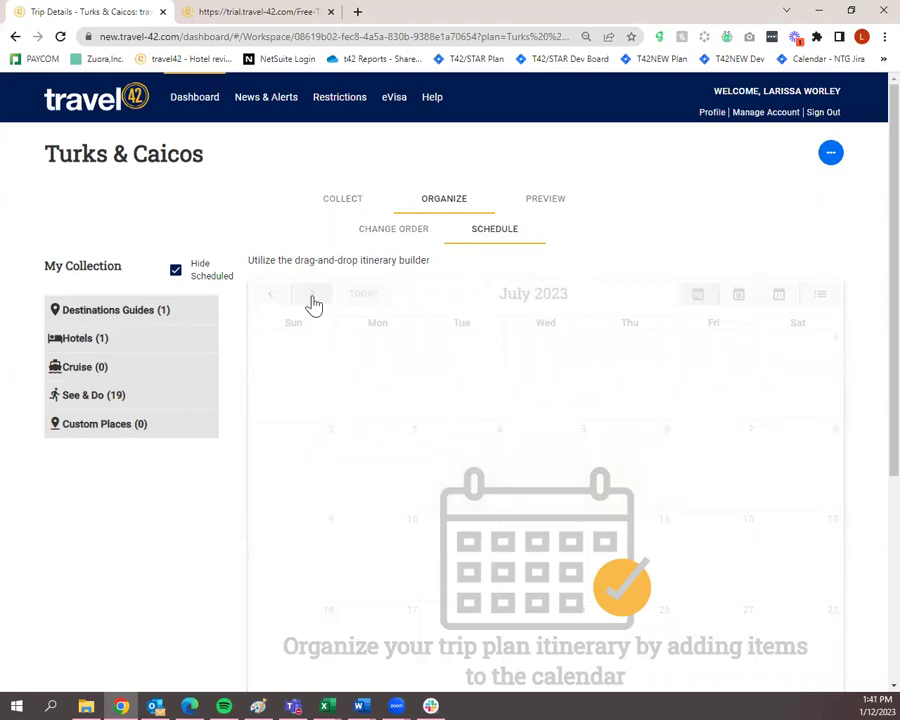
{"action": "left_click", "coordinate": [131, 318]}
{"action": "left_click_drag", "start_coordinate": [107, 343], "coordinate": [484, 455]}
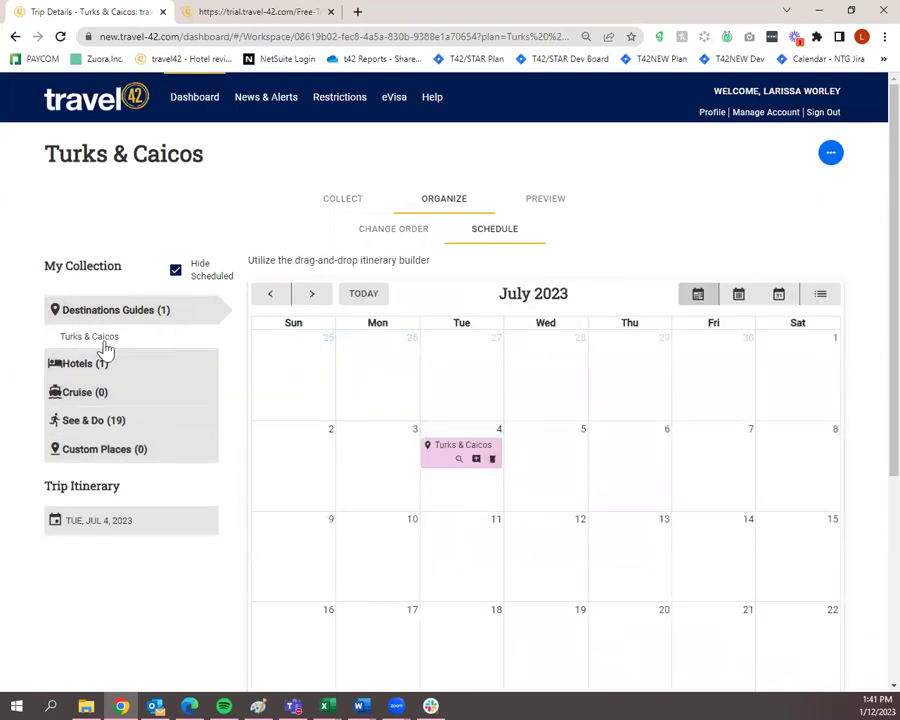
{"action": "left_click_drag", "start_coordinate": [117, 344], "coordinate": [557, 470]}
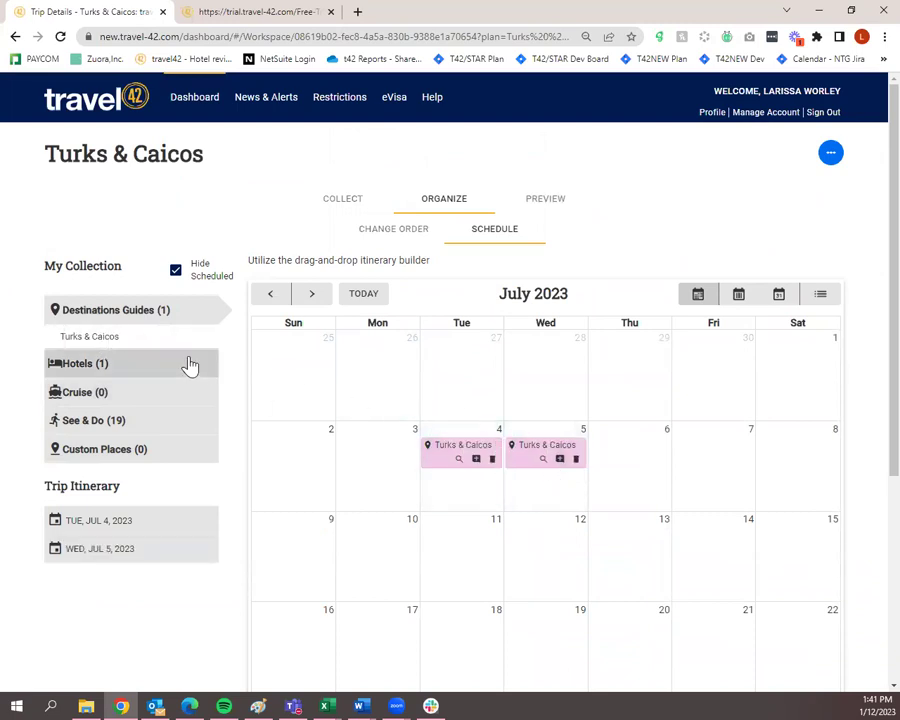
{"action": "left_click_drag", "start_coordinate": [119, 347], "coordinate": [652, 456]}
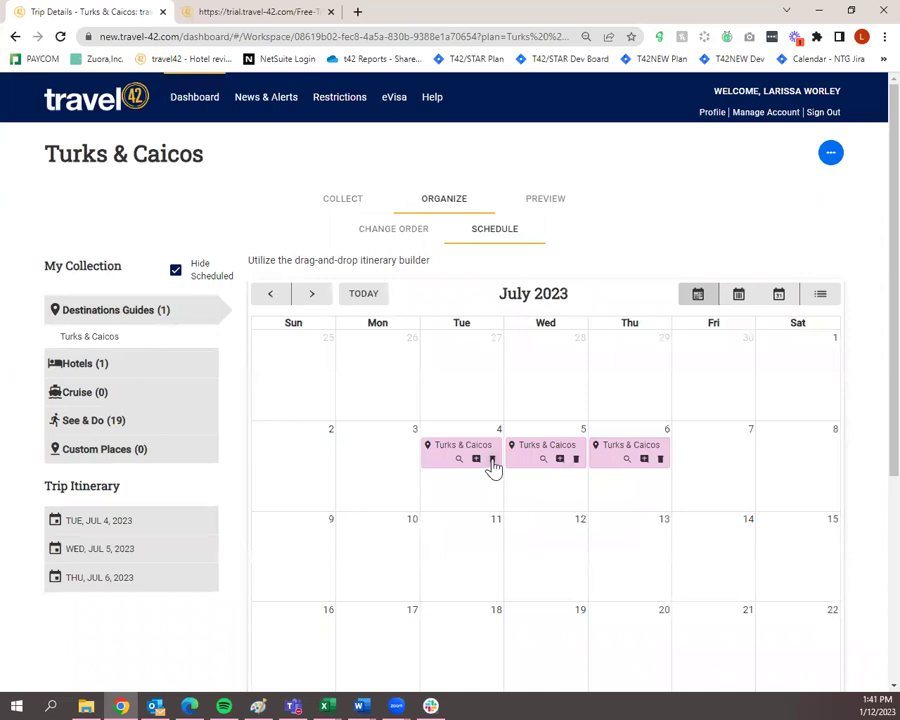
{"action": "left_click", "coordinate": [492, 460]}
{"action": "left_click", "coordinate": [576, 460]}
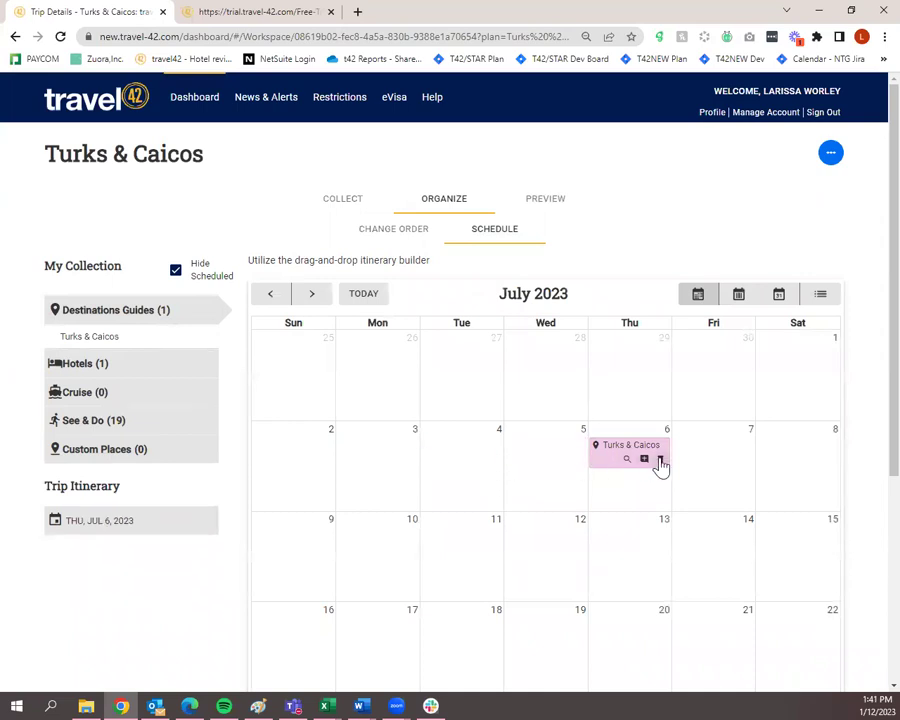
{"action": "left_click", "coordinate": [659, 460]}
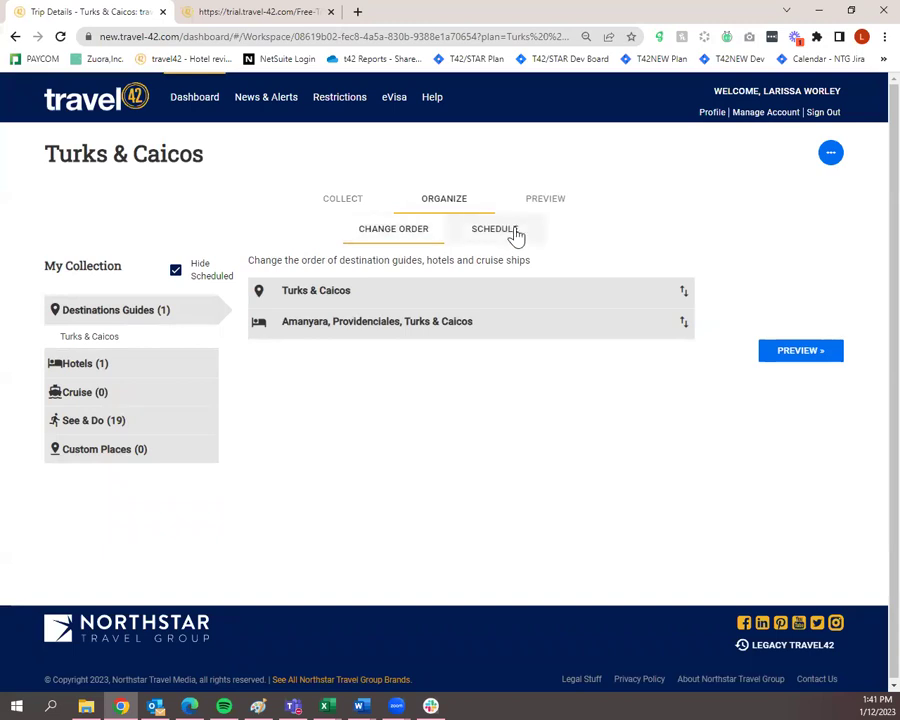
Switch to the Preview stage and scroll through the trip's Cover Page, ending at the top.
{"action": "left_click", "coordinate": [546, 203]}
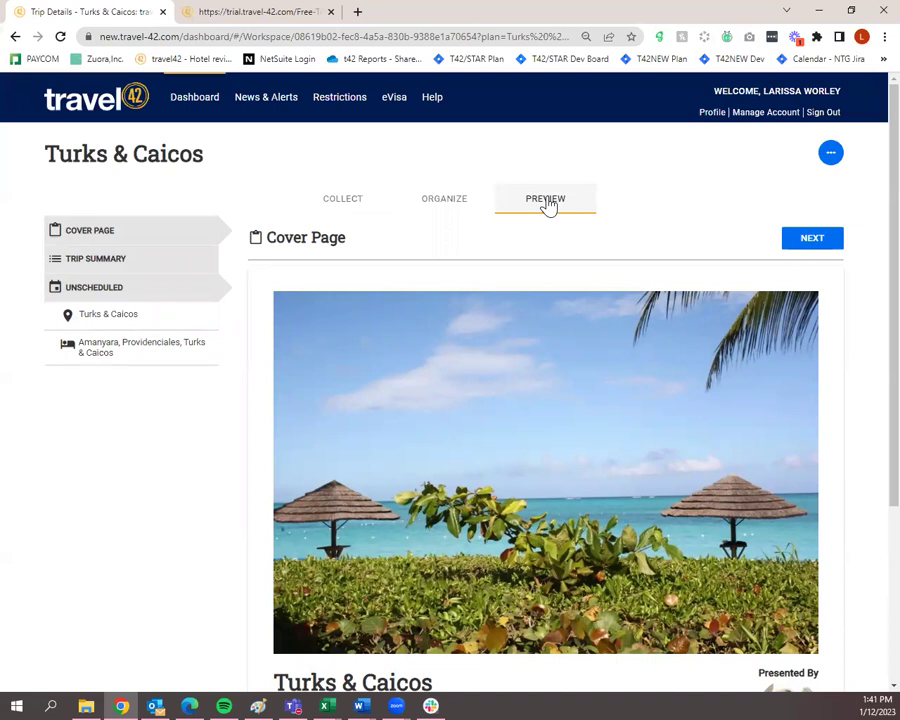
{"action": "scroll", "coordinate": [540, 274], "scroll_direction": "down", "scroll_amount": 3}
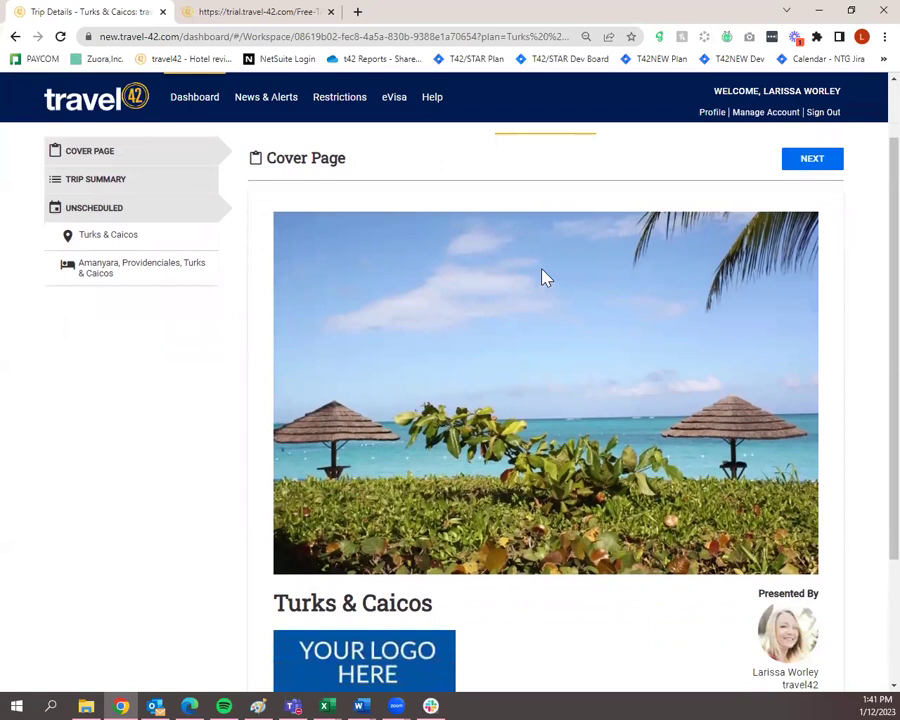
{"action": "scroll", "coordinate": [580, 483], "scroll_direction": "down", "scroll_amount": 2}
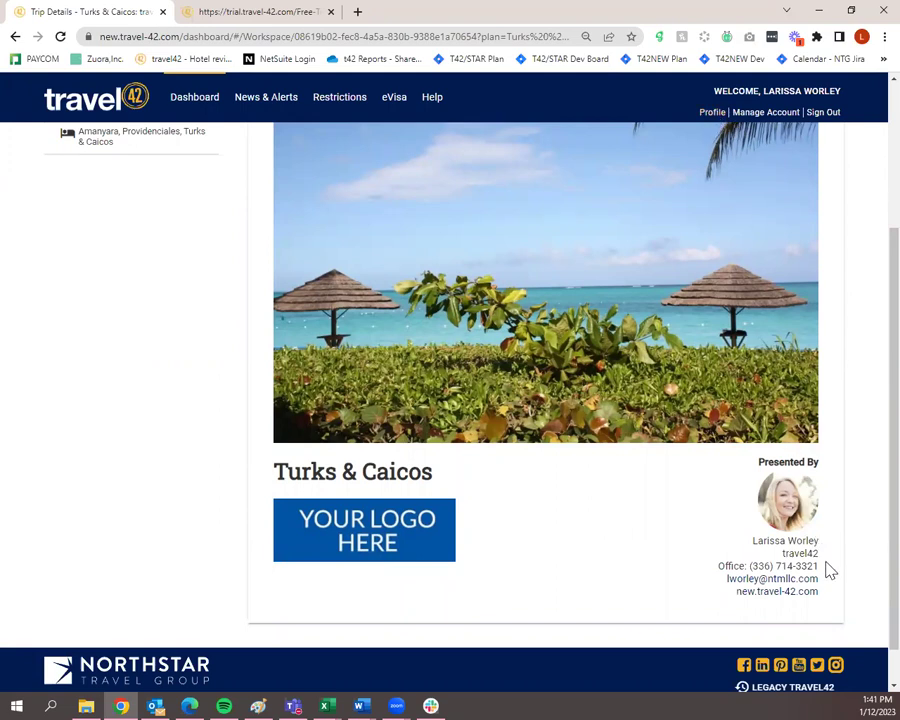
{"action": "scroll", "coordinate": [837, 614], "scroll_direction": "up", "scroll_amount": 3}
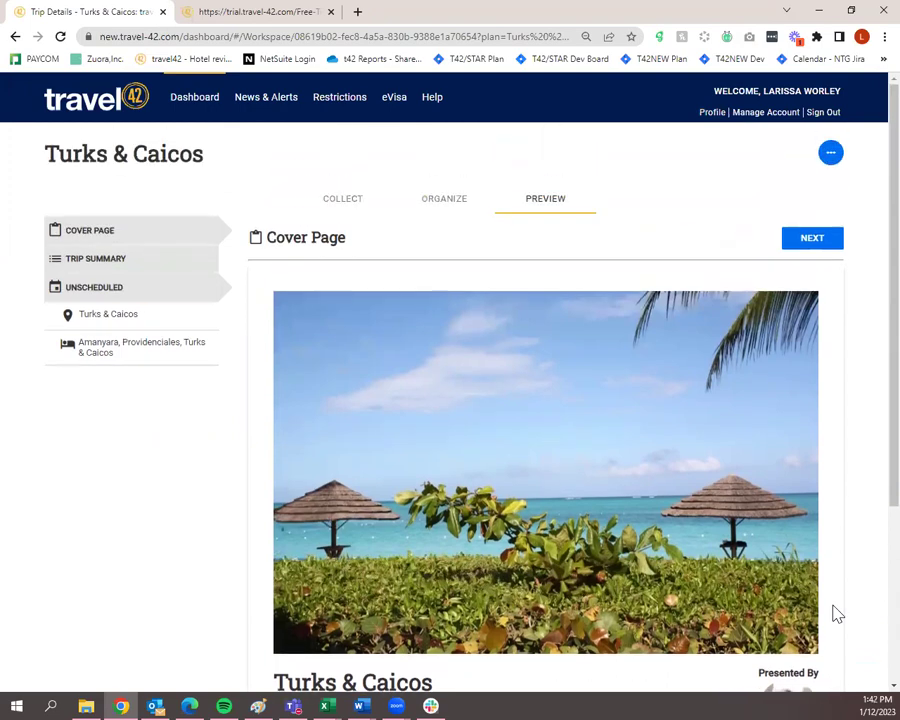
{"action": "scroll", "coordinate": [558, 400], "scroll_direction": "down", "scroll_amount": 3}
{"action": "scroll", "coordinate": [530, 384], "scroll_direction": "up", "scroll_amount": 3}
Page between the cover, Trip Summary and Turks & Caicos overview in the preview.
{"action": "left_click", "coordinate": [113, 264]}
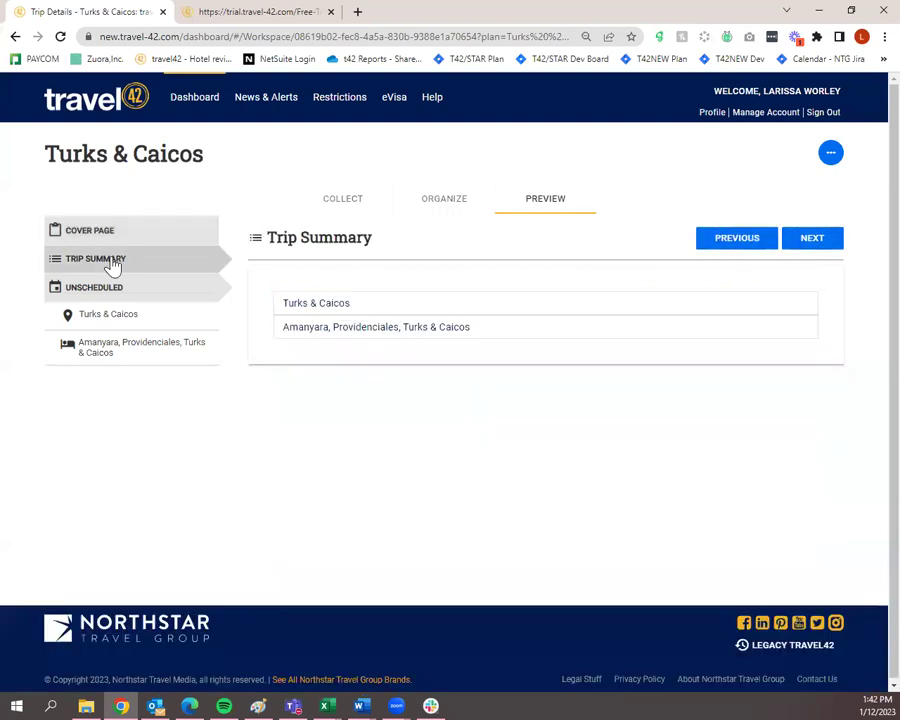
{"action": "left_click", "coordinate": [817, 243]}
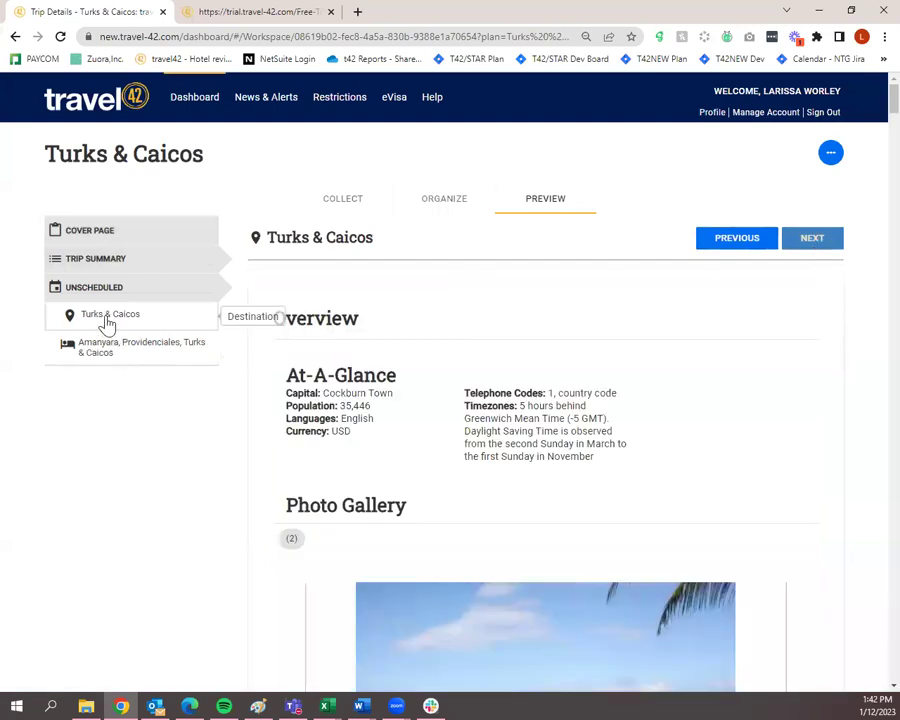
{"action": "scroll", "coordinate": [529, 396], "scroll_direction": "down", "scroll_amount": 2}
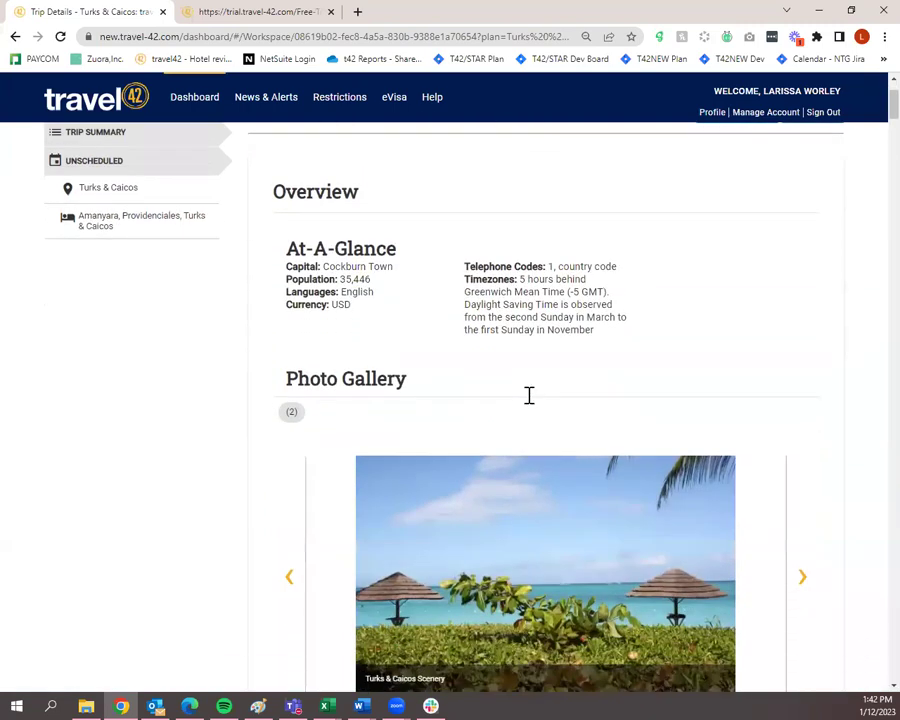
{"action": "scroll", "coordinate": [691, 320], "scroll_direction": "up", "scroll_amount": 3}
{"action": "left_click", "coordinate": [757, 243]}
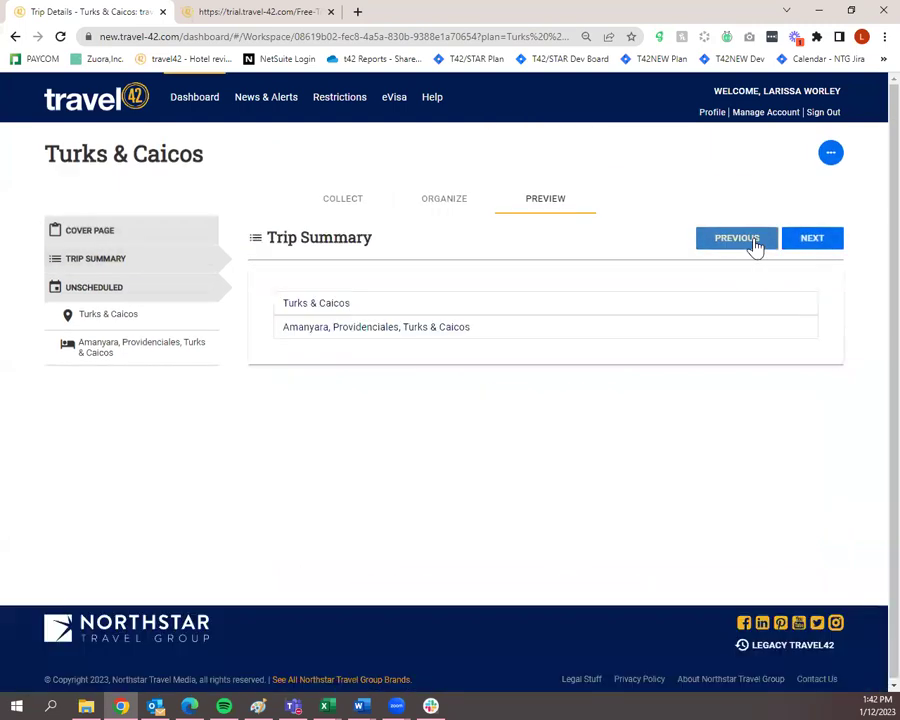
{"action": "left_click", "coordinate": [757, 243]}
{"action": "left_click", "coordinate": [800, 247]}
{"action": "left_click", "coordinate": [812, 249]}
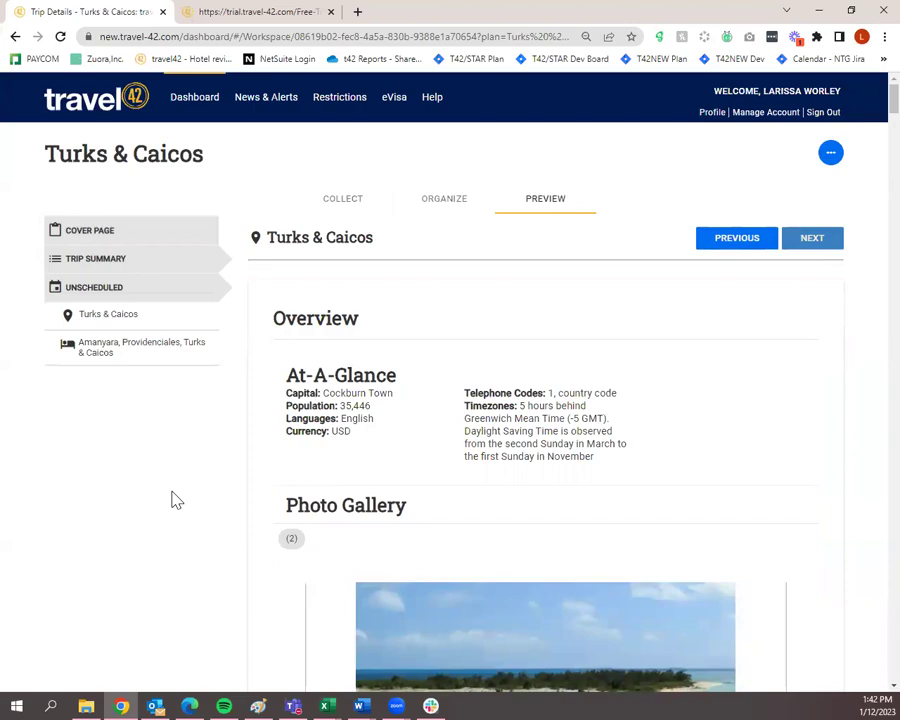
Scroll through the Turks & Caicos overview and advance to the Amanyara hotel page.
{"action": "scroll", "coordinate": [172, 500], "scroll_direction": "down", "scroll_amount": 3}
{"action": "scroll", "coordinate": [172, 500], "scroll_direction": "up", "scroll_amount": 2}
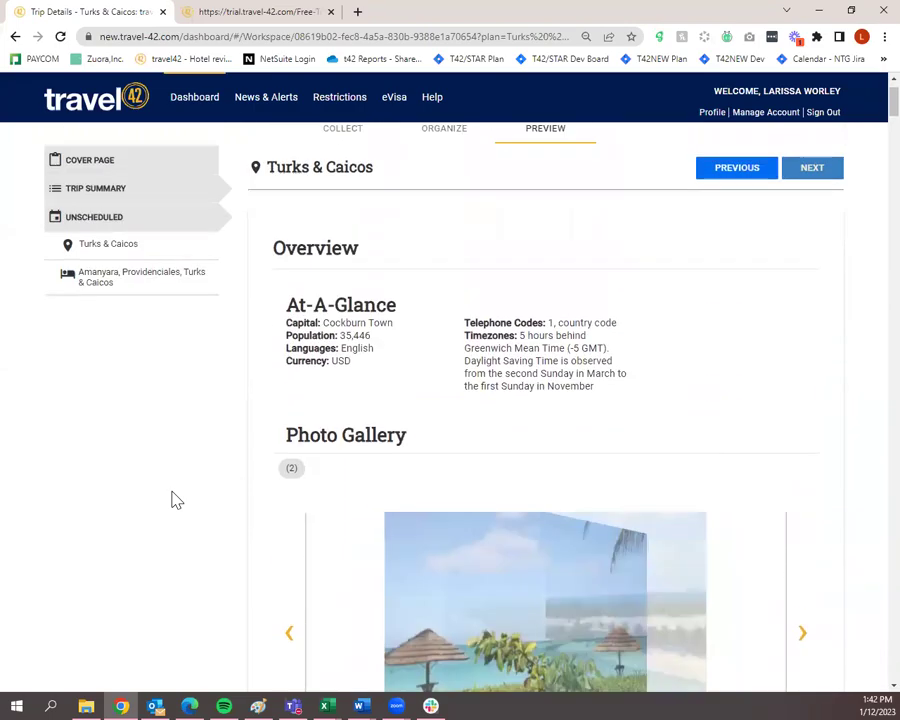
{"action": "scroll", "coordinate": [176, 502], "scroll_direction": "down", "scroll_amount": 15}
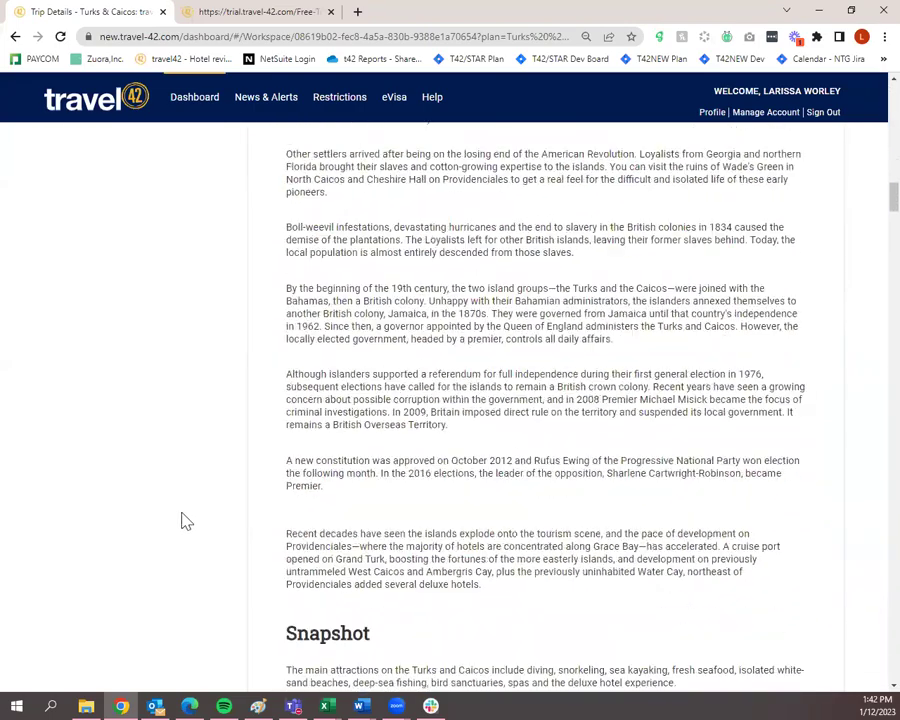
{"action": "scroll", "coordinate": [183, 520], "scroll_direction": "down", "scroll_amount": 20}
{"action": "scroll", "coordinate": [184, 521], "scroll_direction": "down", "scroll_amount": 20}
{"action": "scroll", "coordinate": [190, 521], "scroll_direction": "down", "scroll_amount": 20}
{"action": "scroll", "coordinate": [189, 519], "scroll_direction": "down", "scroll_amount": 20}
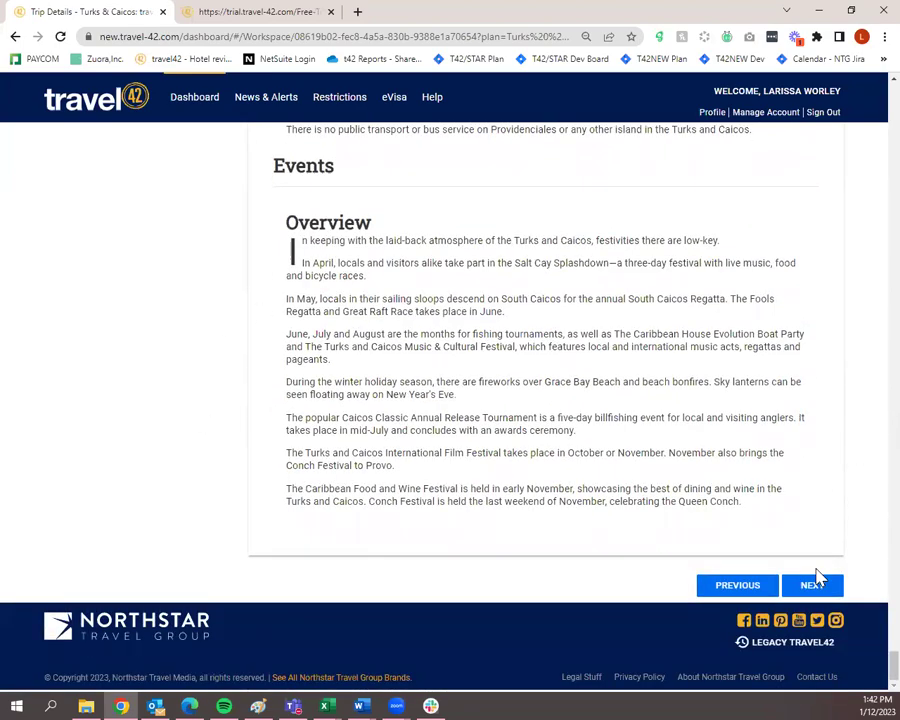
{"action": "left_click", "coordinate": [815, 584]}
Review the Amanyara preview page, then return to the trip's Collect stage.
{"action": "scroll", "coordinate": [823, 470], "scroll_direction": "up", "scroll_amount": 4}
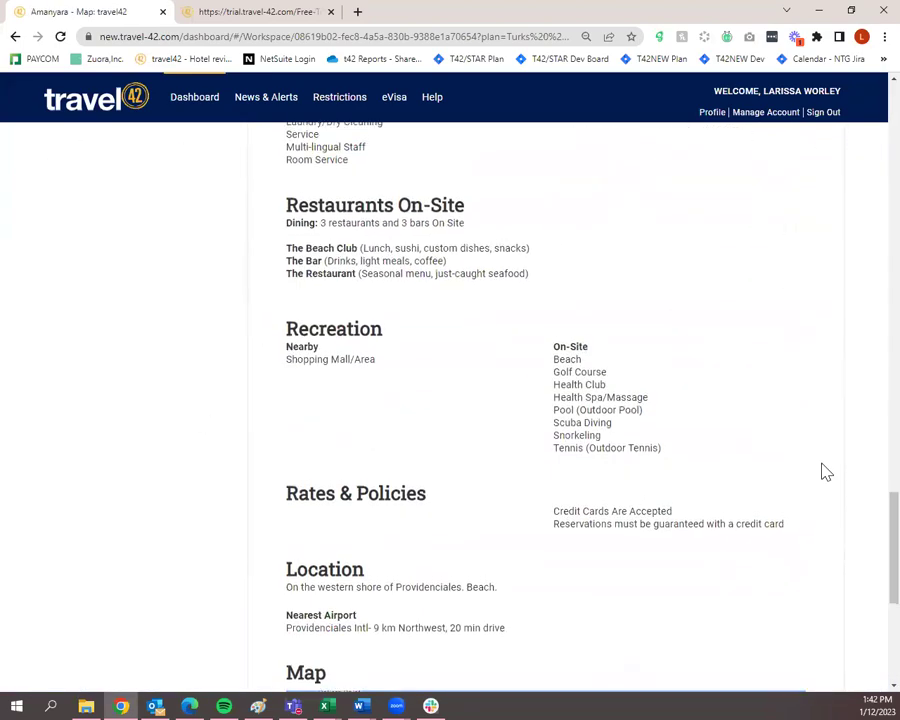
{"action": "scroll", "coordinate": [826, 472], "scroll_direction": "up", "scroll_amount": 20}
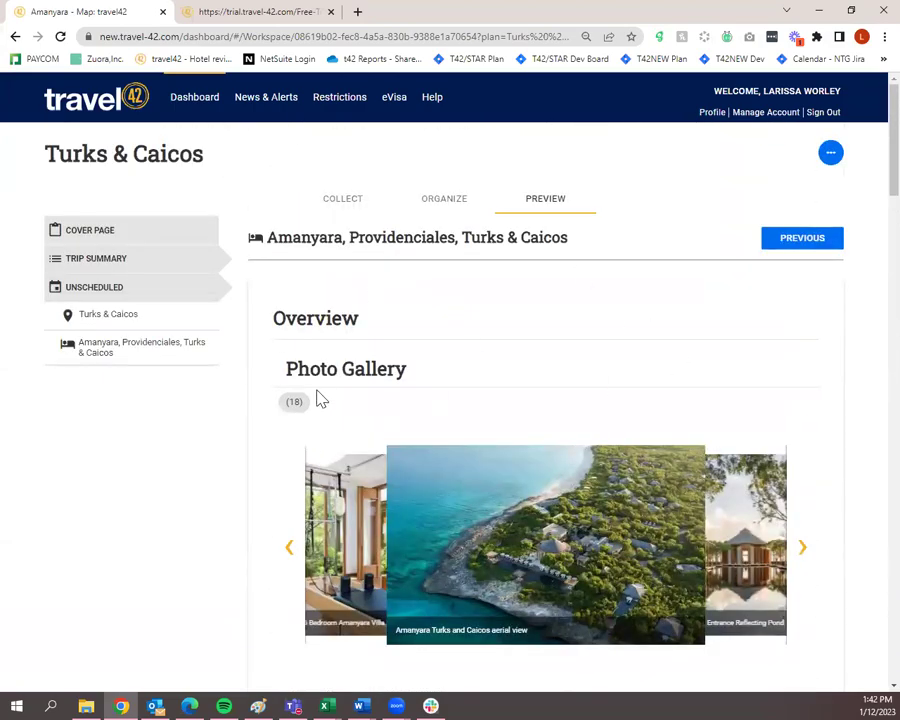
{"action": "scroll", "coordinate": [599, 474], "scroll_direction": "down", "scroll_amount": 4}
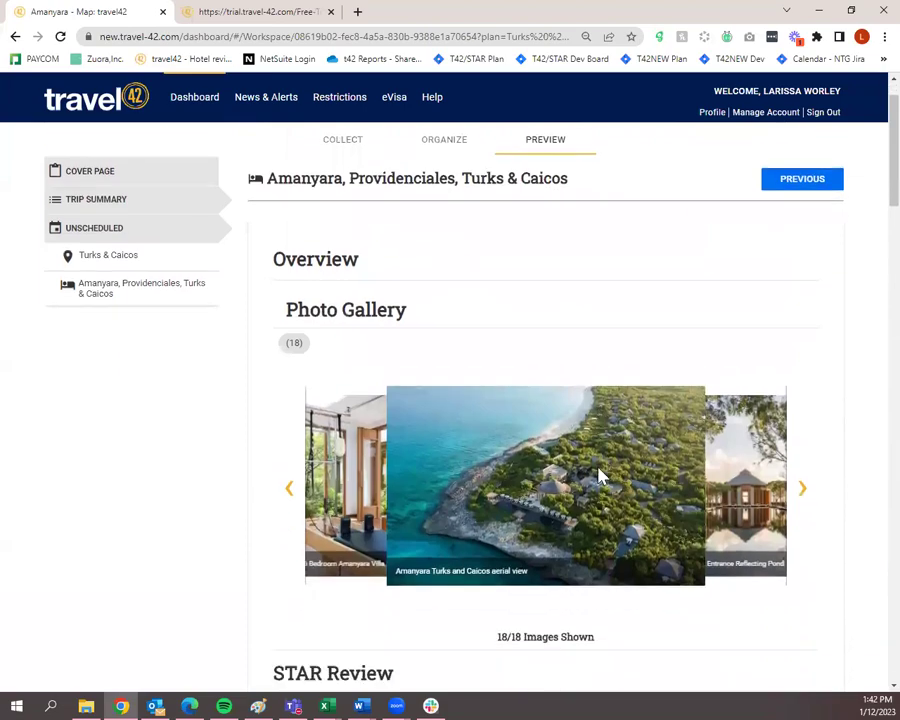
{"action": "scroll", "coordinate": [601, 477], "scroll_direction": "down", "scroll_amount": 4}
{"action": "scroll", "coordinate": [605, 532], "scroll_direction": "up", "scroll_amount": 8}
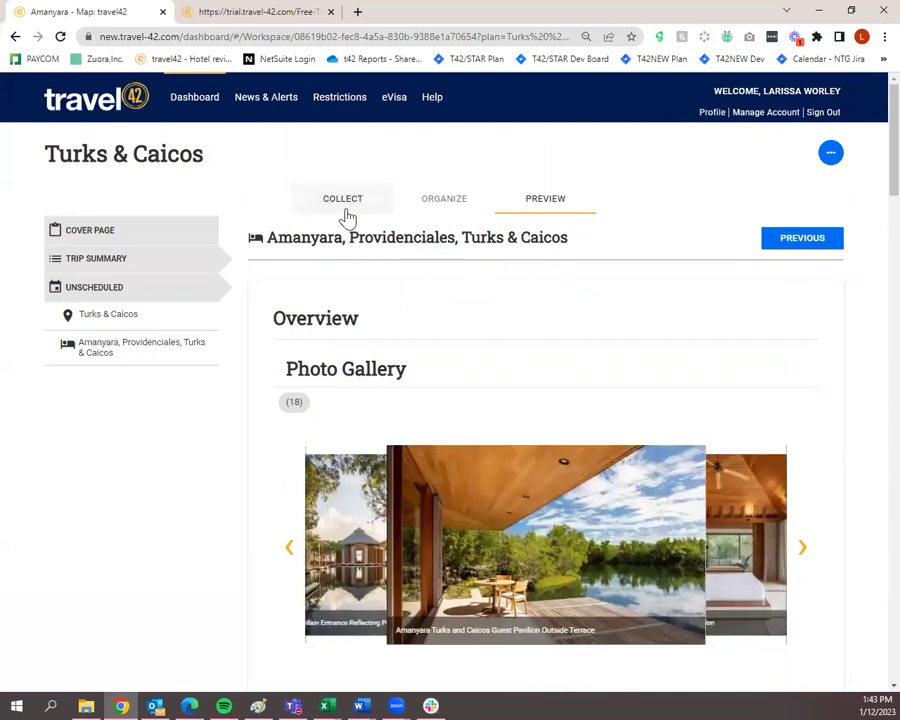
{"action": "left_click", "coordinate": [345, 217]}
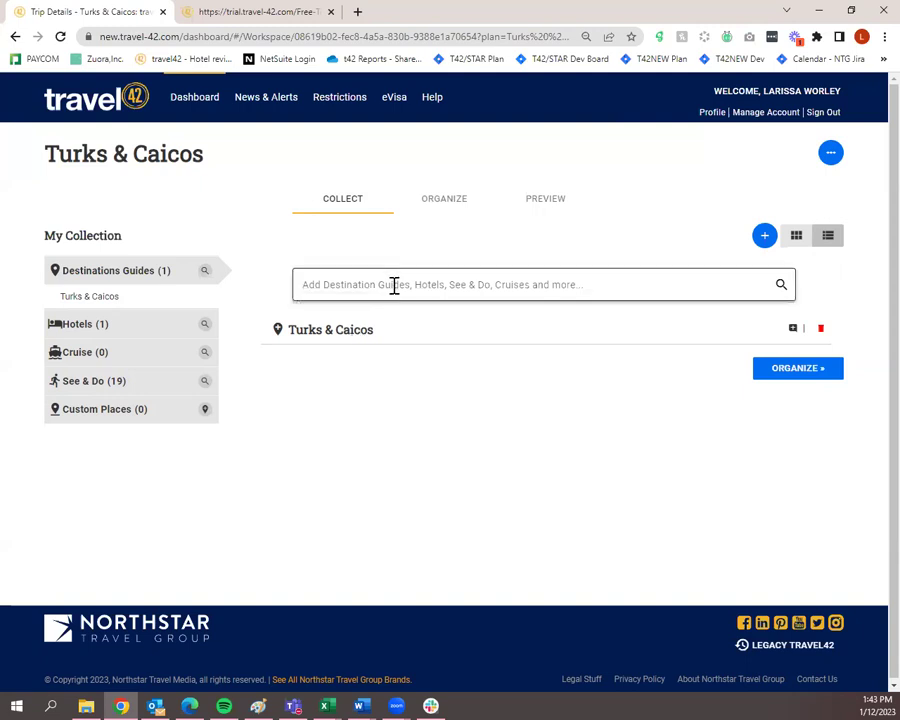
Uncheck History, Geography and Highlights in the Turks & Caicos guide, then return via the breadcrumb.
{"action": "left_click", "coordinate": [367, 333]}
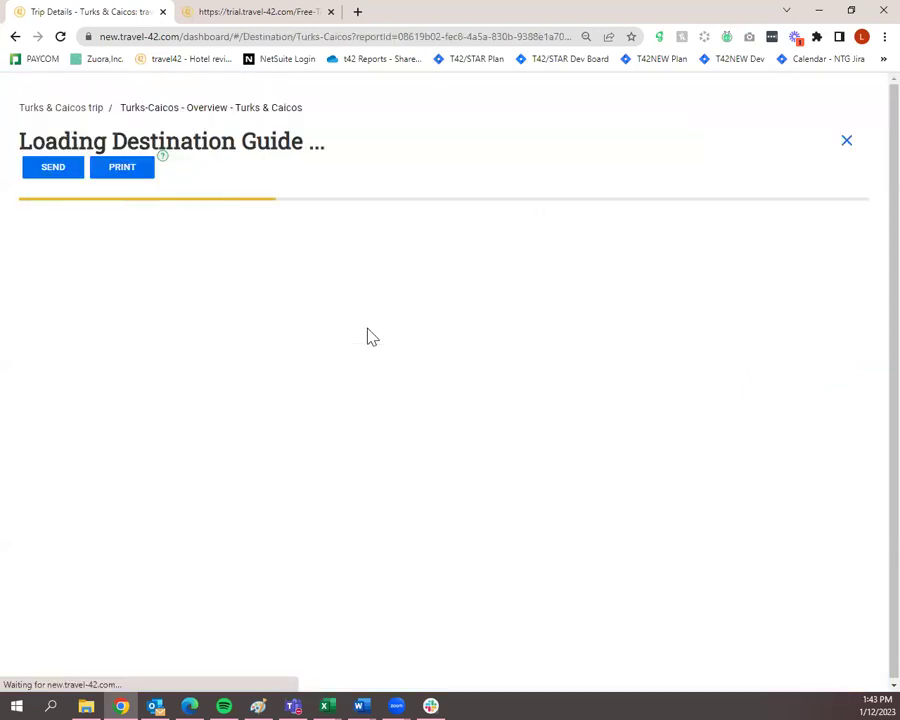
{"action": "scroll", "coordinate": [367, 336], "scroll_direction": "down", "scroll_amount": 1}
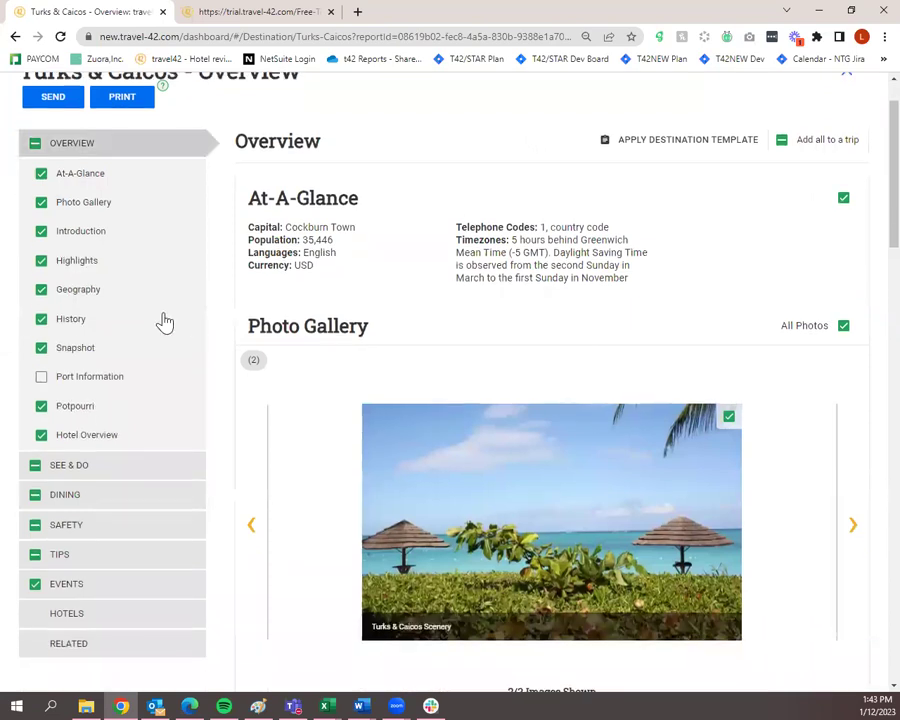
{"action": "left_click", "coordinate": [40, 317]}
{"action": "left_click", "coordinate": [43, 291]}
{"action": "left_click", "coordinate": [42, 260]}
{"action": "scroll", "coordinate": [116, 308], "scroll_direction": "up", "scroll_amount": 1}
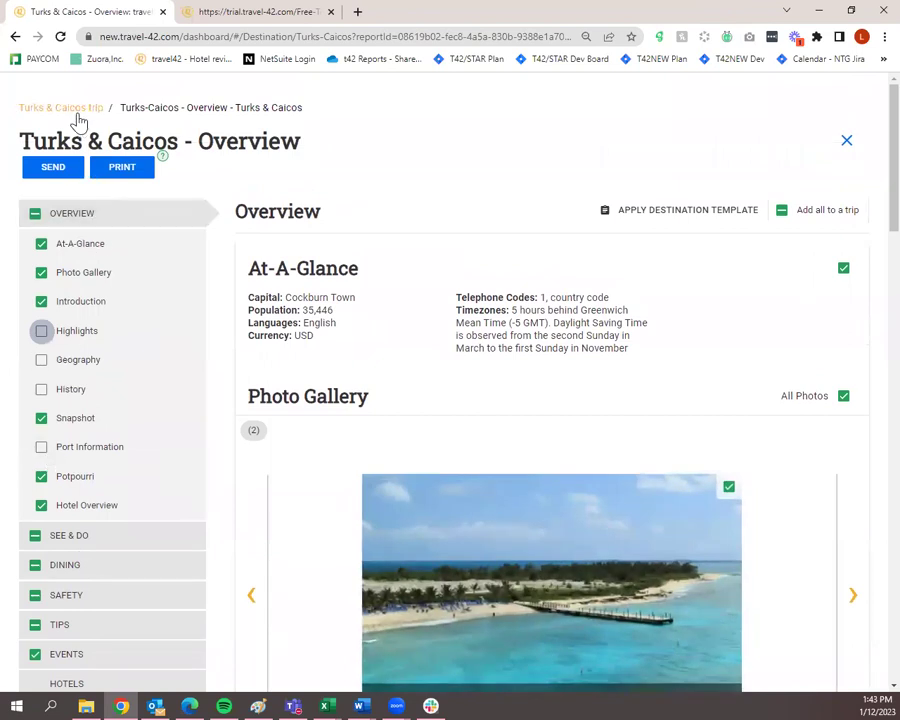
{"action": "left_click", "coordinate": [79, 112]}
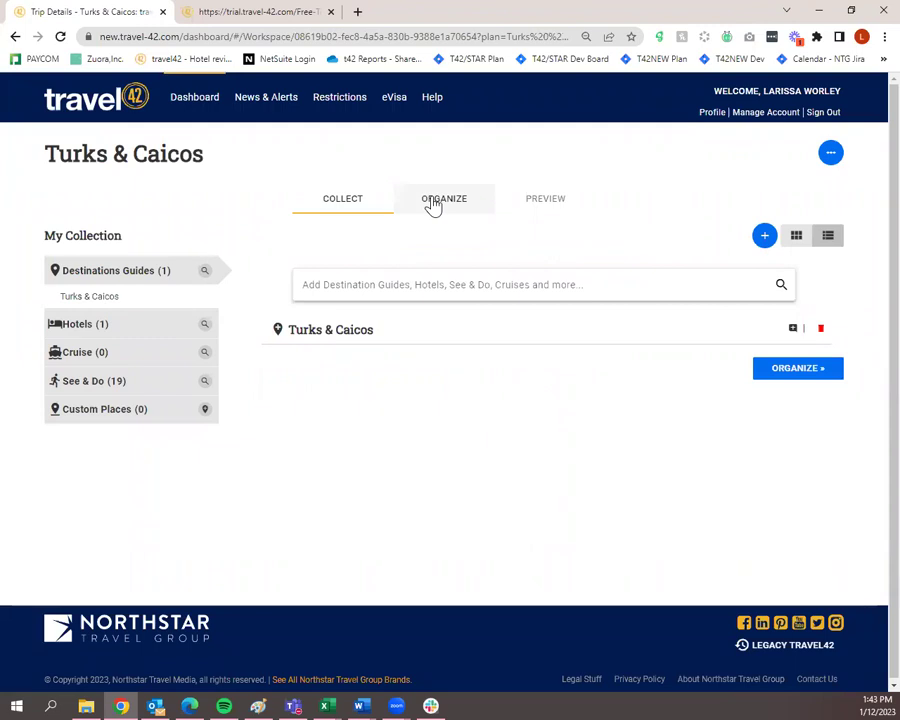
Put the Turks & Caicos trip in its Organize view and show its '...' actions menu.
{"action": "left_click", "coordinate": [433, 205]}
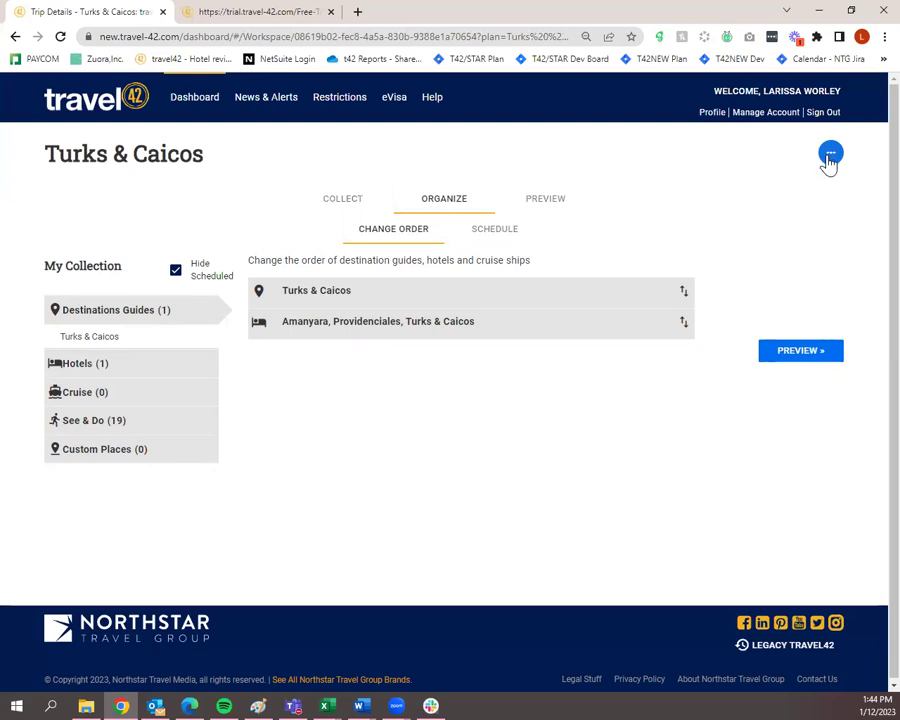
{"action": "left_click", "coordinate": [830, 157]}
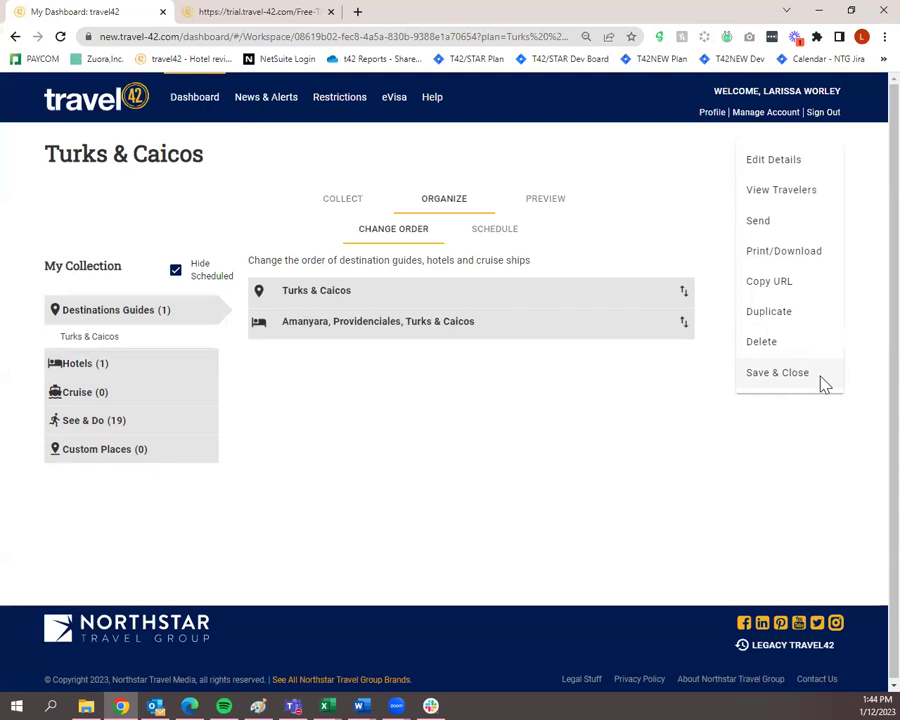
Start sending the trip and add the client as the email recipient.
{"action": "left_click", "coordinate": [780, 225]}
{"action": "left_click", "coordinate": [348, 309]}
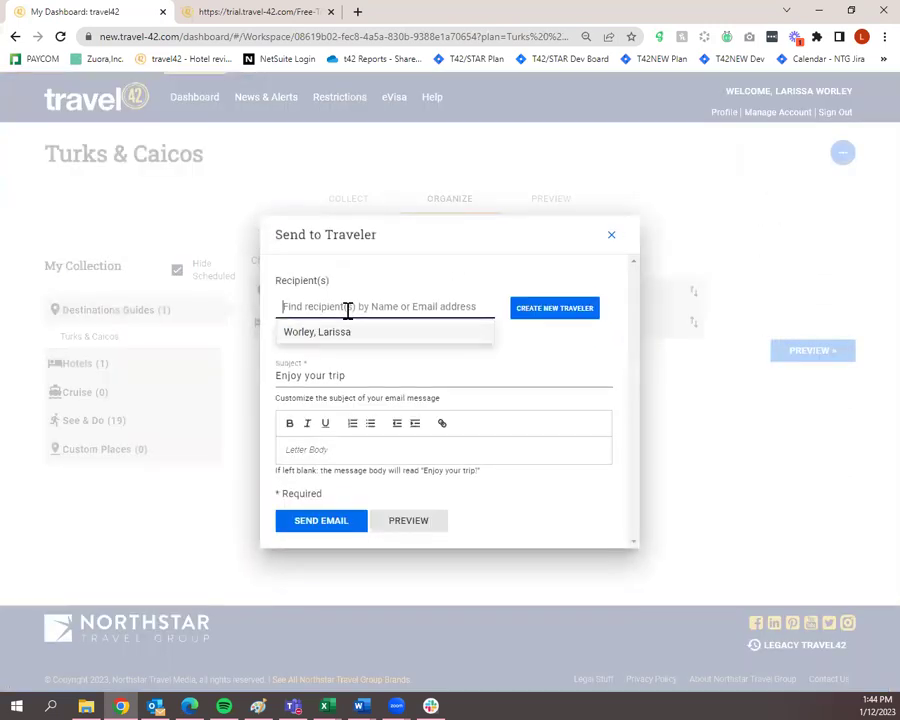
{"action": "left_click", "coordinate": [342, 331]}
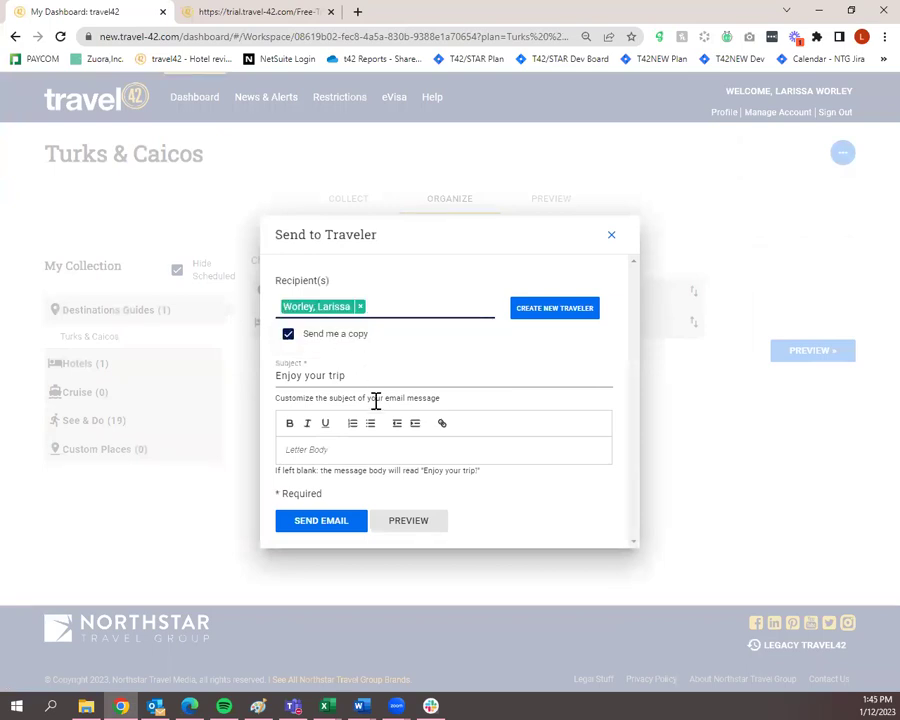
Set the subject to 'Here is some destination and hotel information on Turks & Caicos' and send.
{"action": "left_click_drag", "start_coordinate": [340, 374], "coordinate": [232, 378]}
{"action": "type", "text": "Here i"}
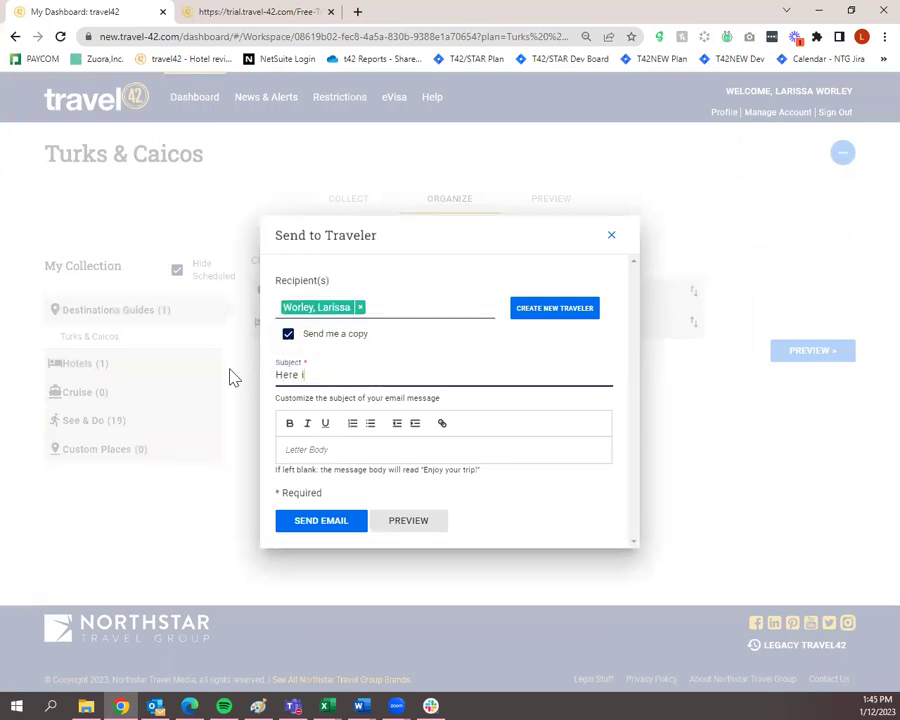
{"action": "type", "text": "s some destination and hotel informaroi"}
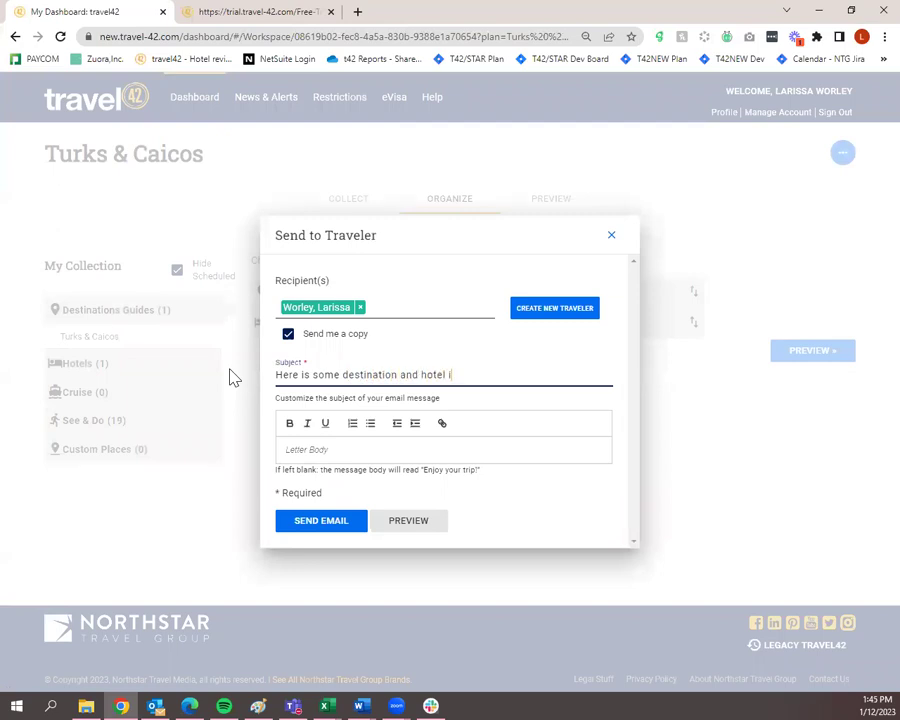
{"action": "type", "text": "ion on Turks "}
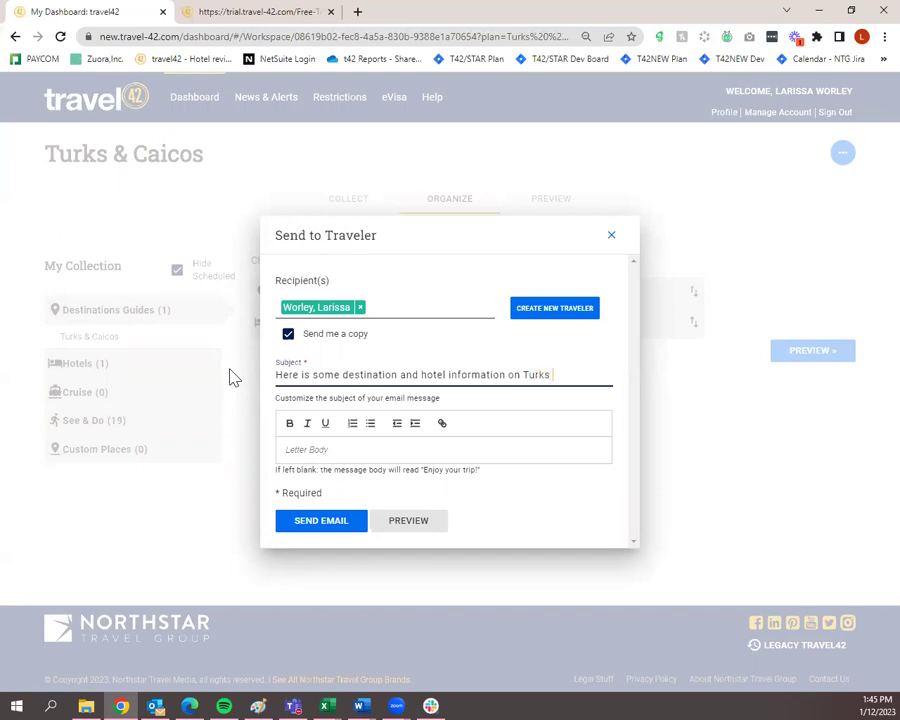
{"action": "type", "text": "& Caicos"}
{"action": "left_click", "coordinate": [314, 446]}
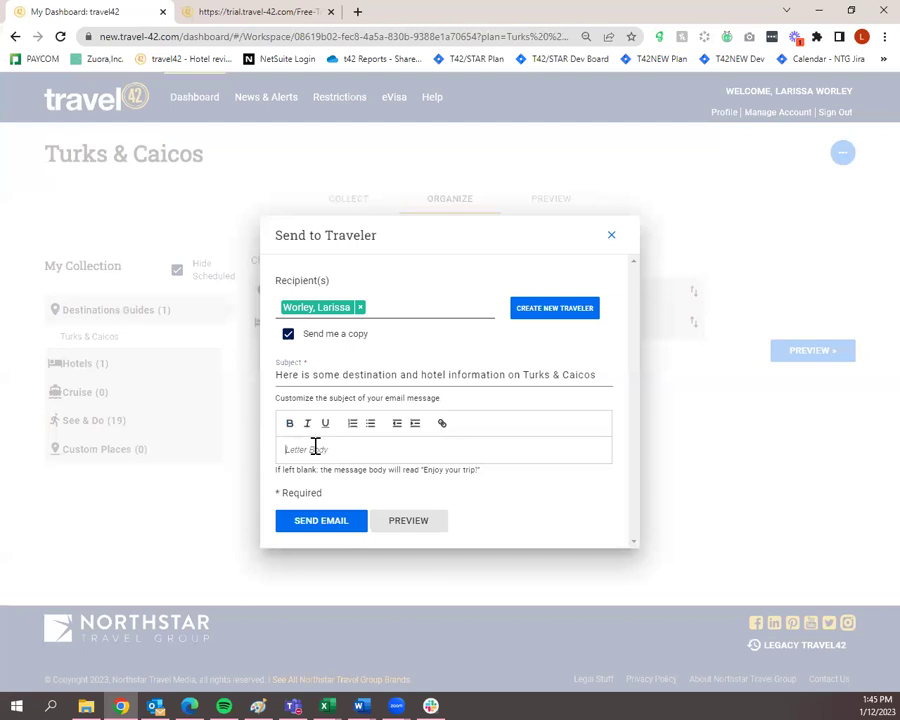
{"action": "left_click", "coordinate": [322, 524]}
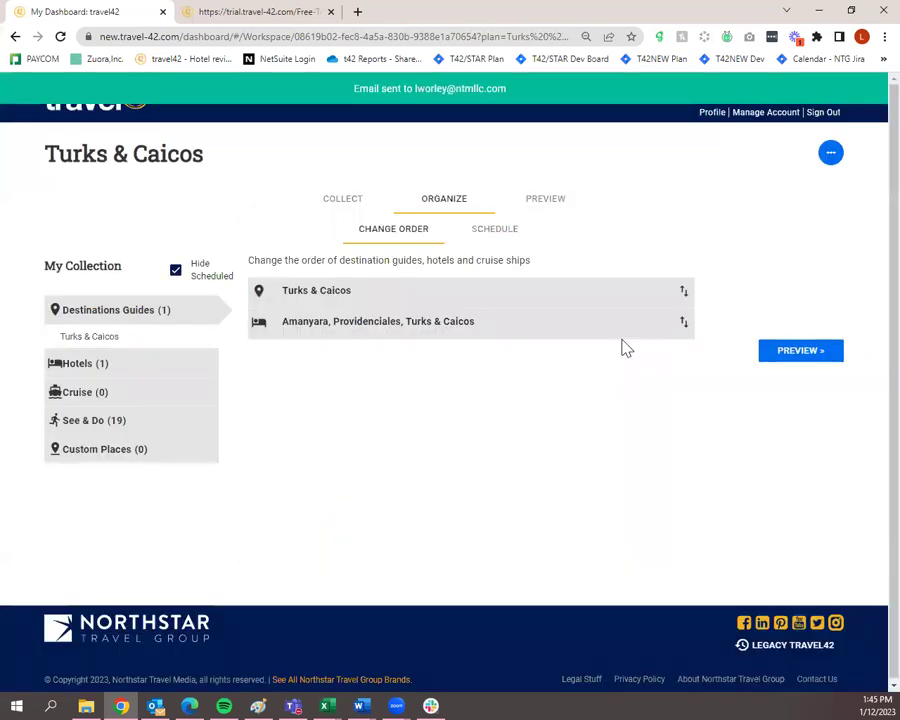
{"action": "left_click", "coordinate": [829, 158]}
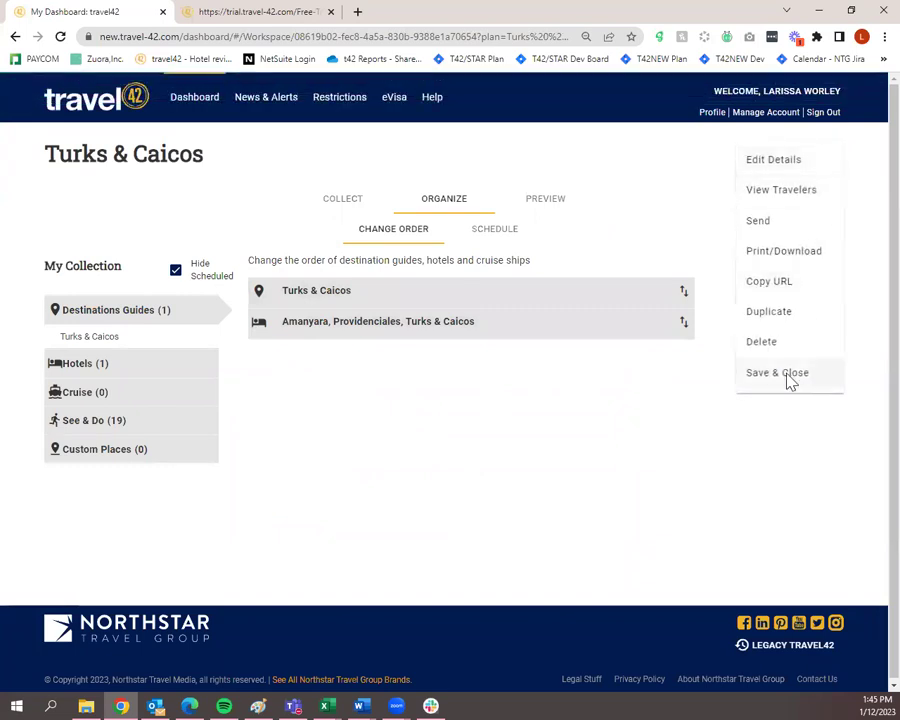
Save and close the trip, check the Trip Plans table, then switch to Outlook.
{"action": "left_click", "coordinate": [789, 374]}
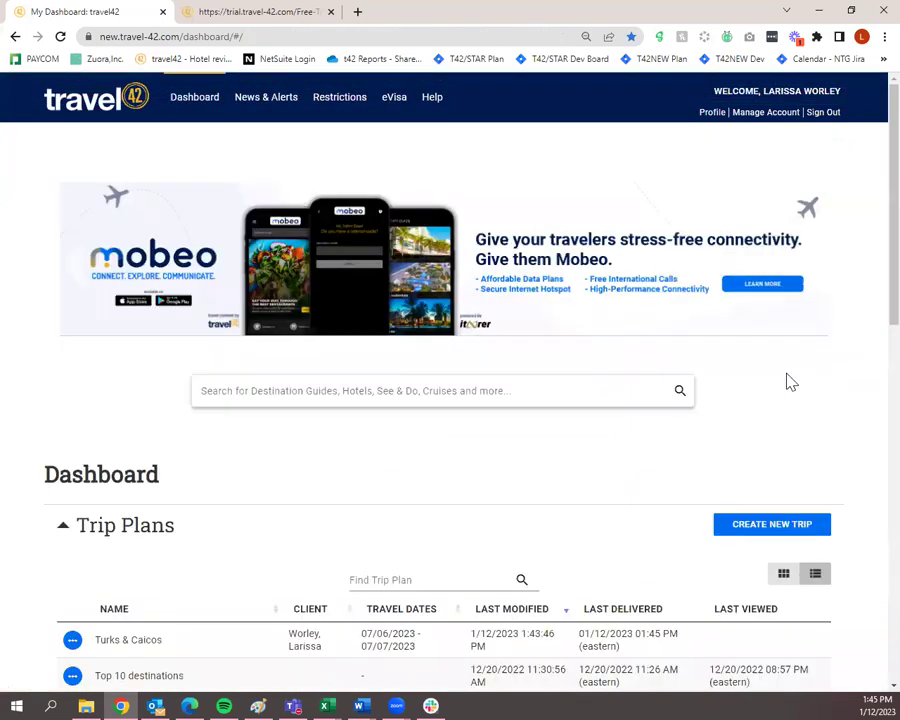
{"action": "scroll", "coordinate": [787, 379], "scroll_direction": "down", "scroll_amount": 3}
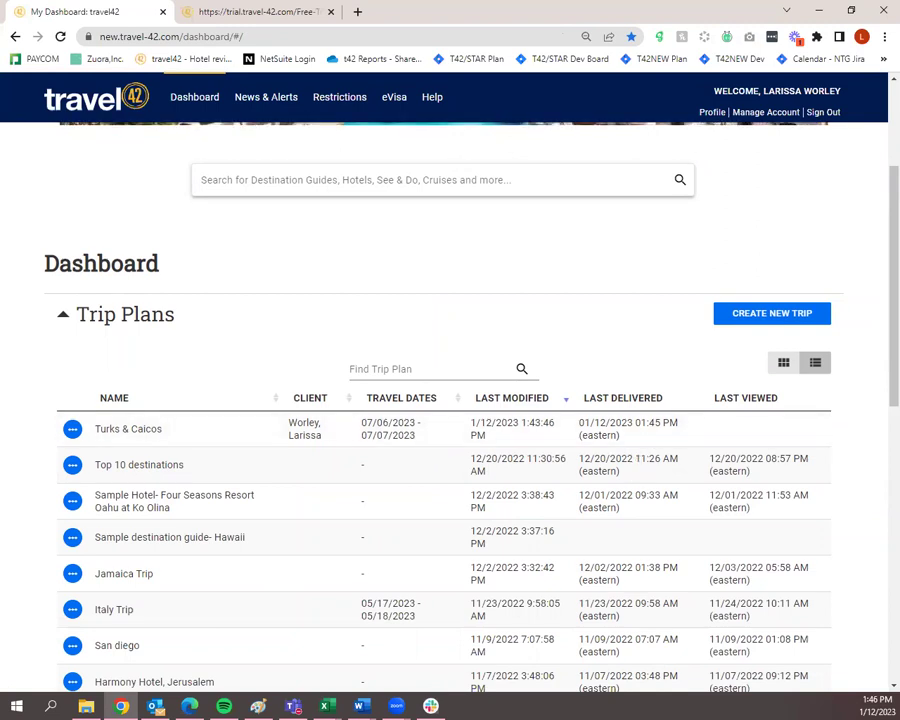
{"action": "left_click", "coordinate": [155, 706]}
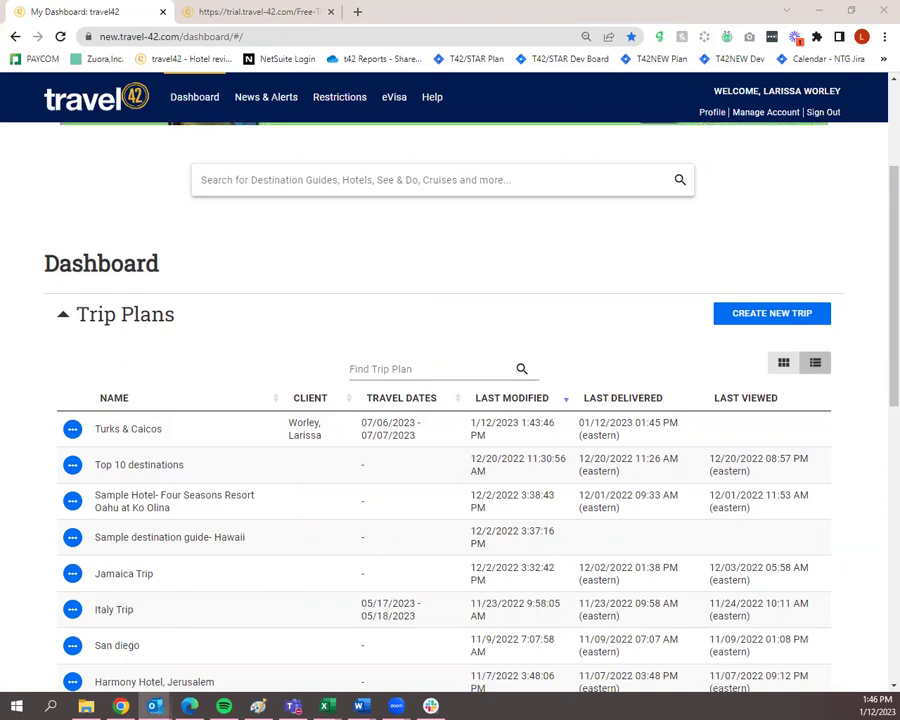
Maximize the received trip email, follow its View Online link, and maximize the Edge window.
{"action": "left_click", "coordinate": [504, 184]}
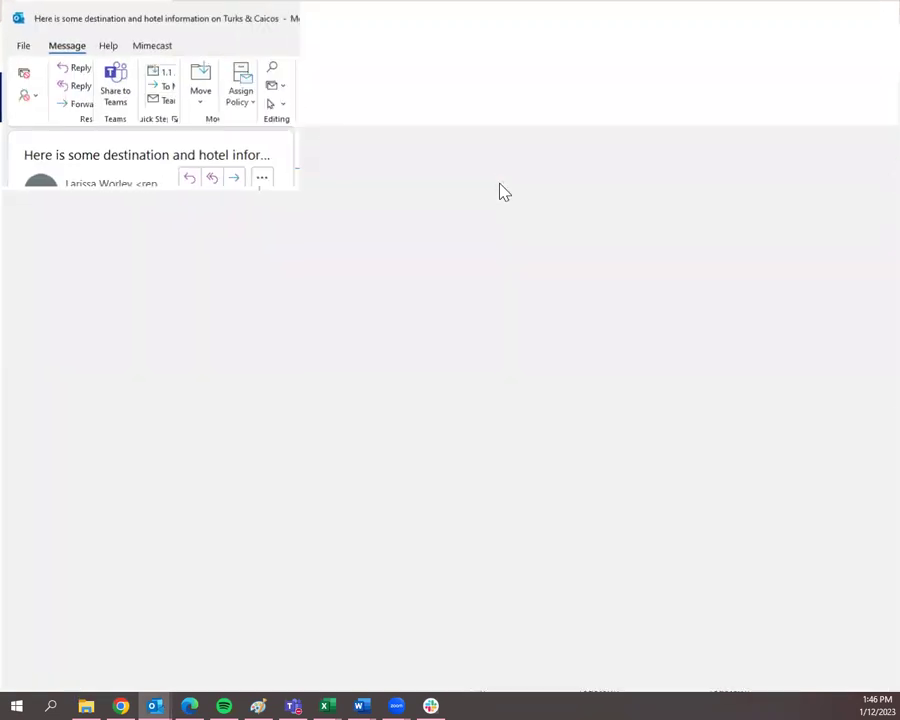
{"action": "scroll", "coordinate": [670, 248], "scroll_direction": "down", "scroll_amount": 2}
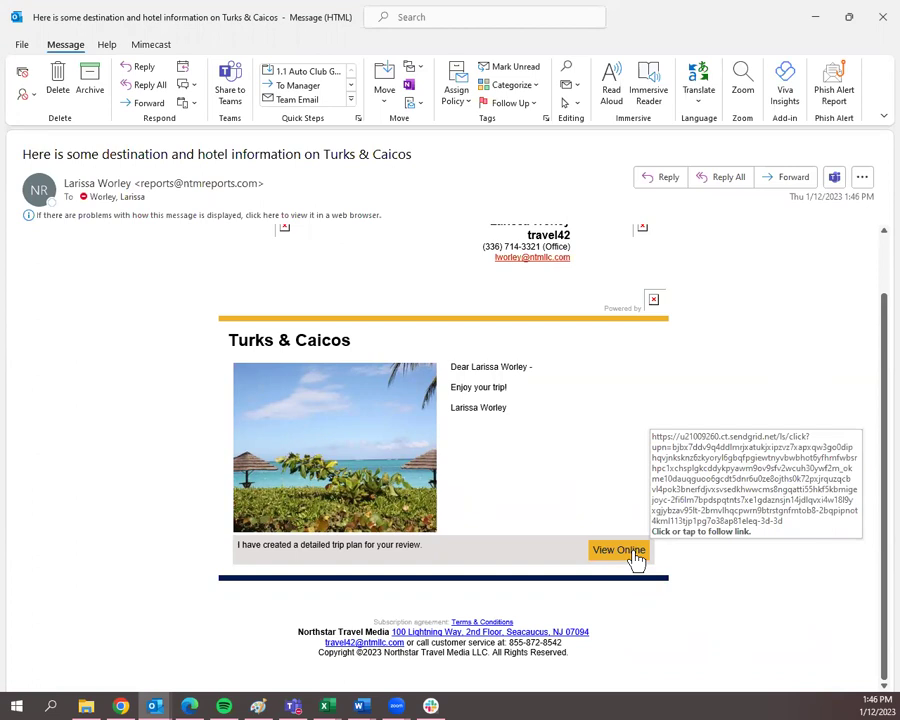
{"action": "left_click", "coordinate": [634, 554]}
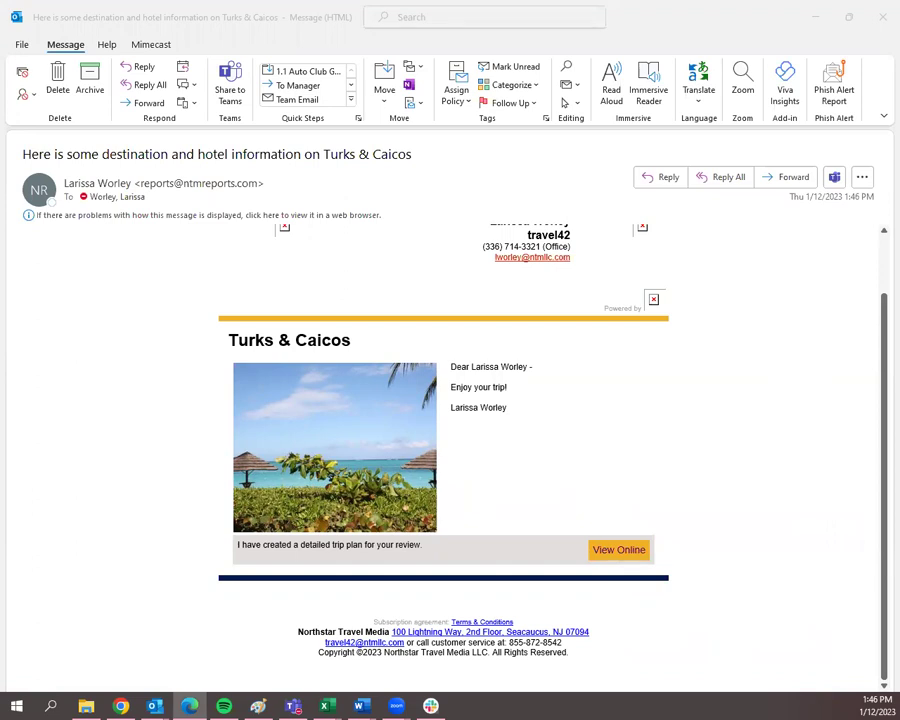
{"action": "left_click", "coordinate": [628, 210]}
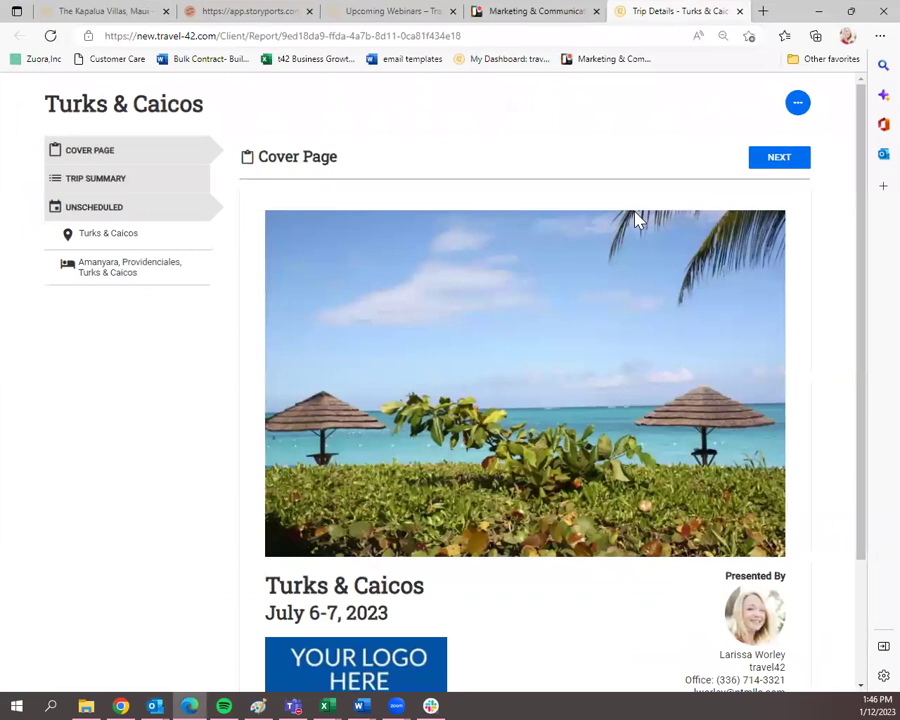
Page from the cover through summary and overview to the Amanyara page, then minimize Edge.
{"action": "scroll", "coordinate": [632, 226], "scroll_direction": "down", "scroll_amount": 2}
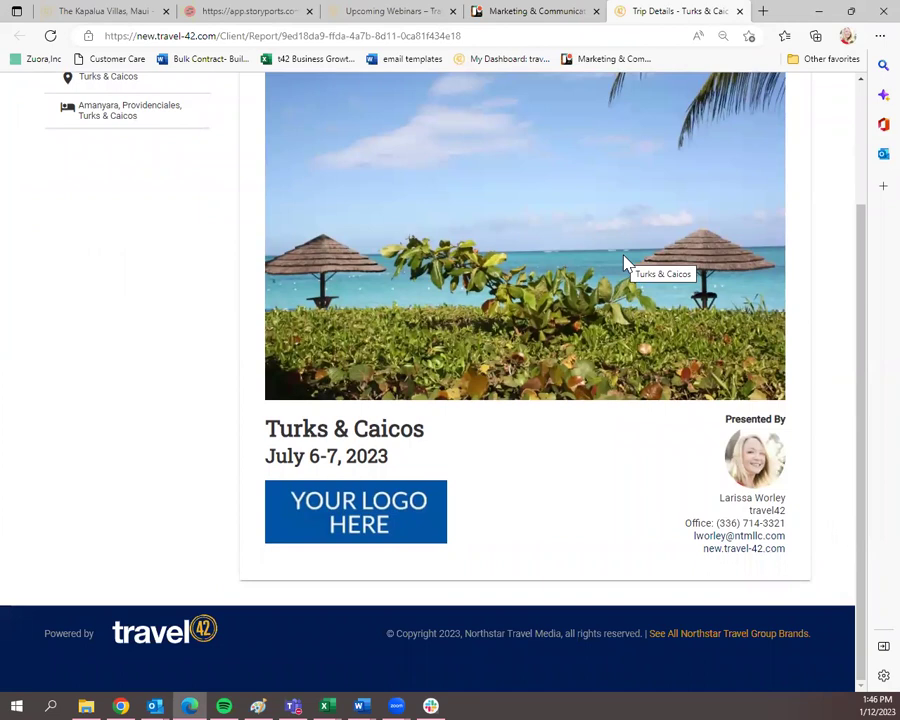
{"action": "scroll", "coordinate": [623, 265], "scroll_direction": "up", "scroll_amount": 3}
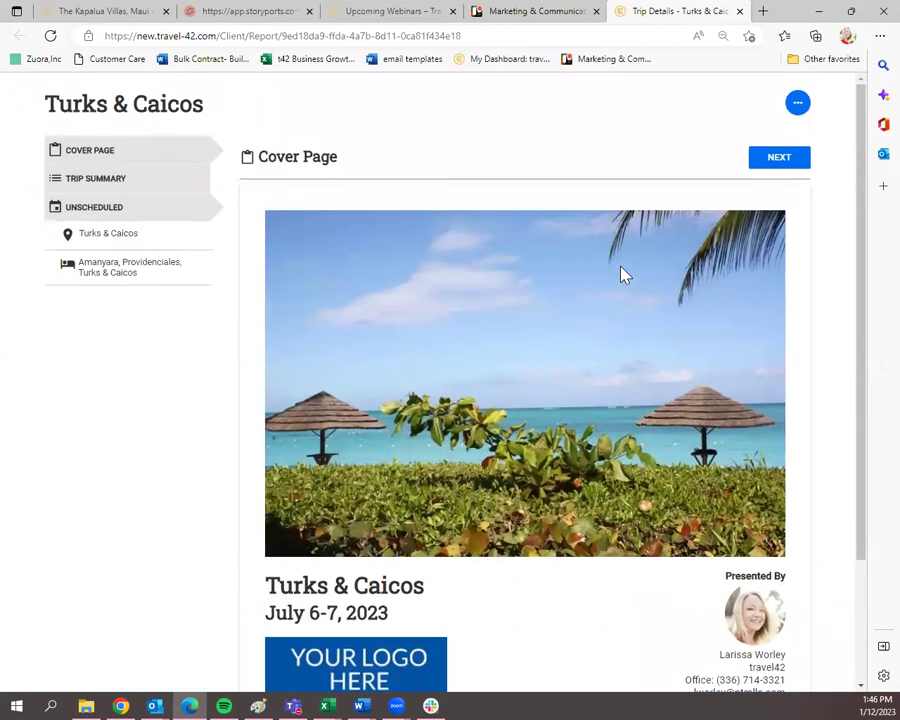
{"action": "left_click", "coordinate": [786, 163]}
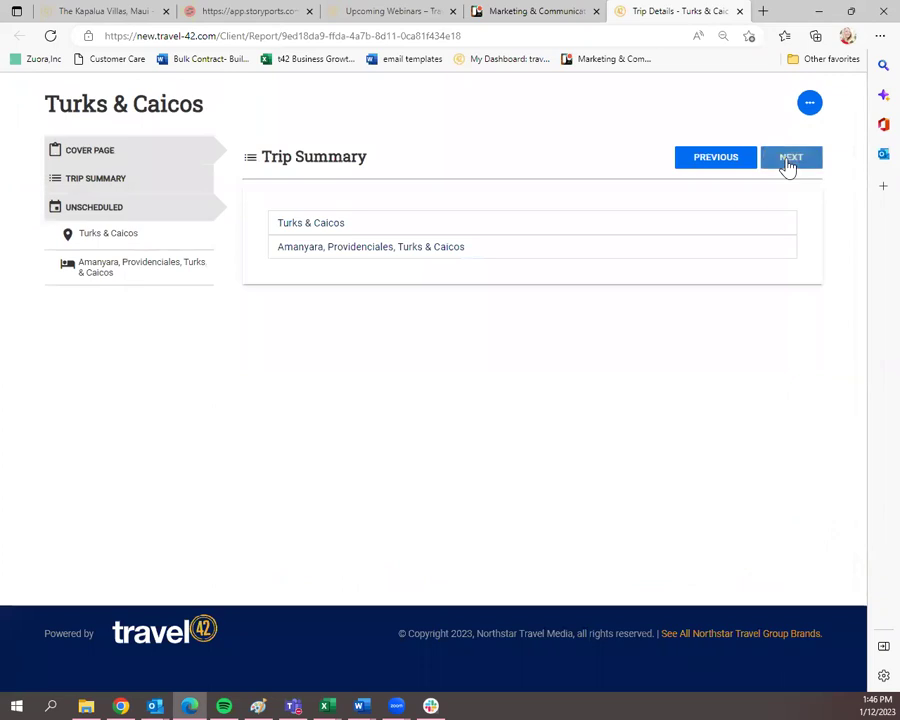
{"action": "left_click", "coordinate": [804, 170]}
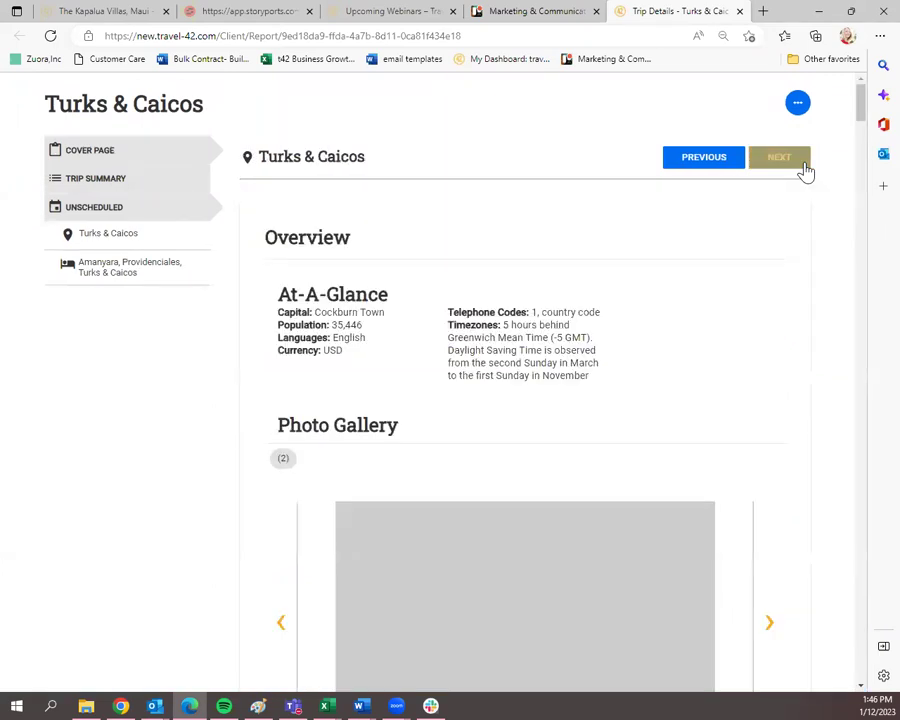
{"action": "scroll", "coordinate": [628, 306], "scroll_direction": "down", "scroll_amount": 5}
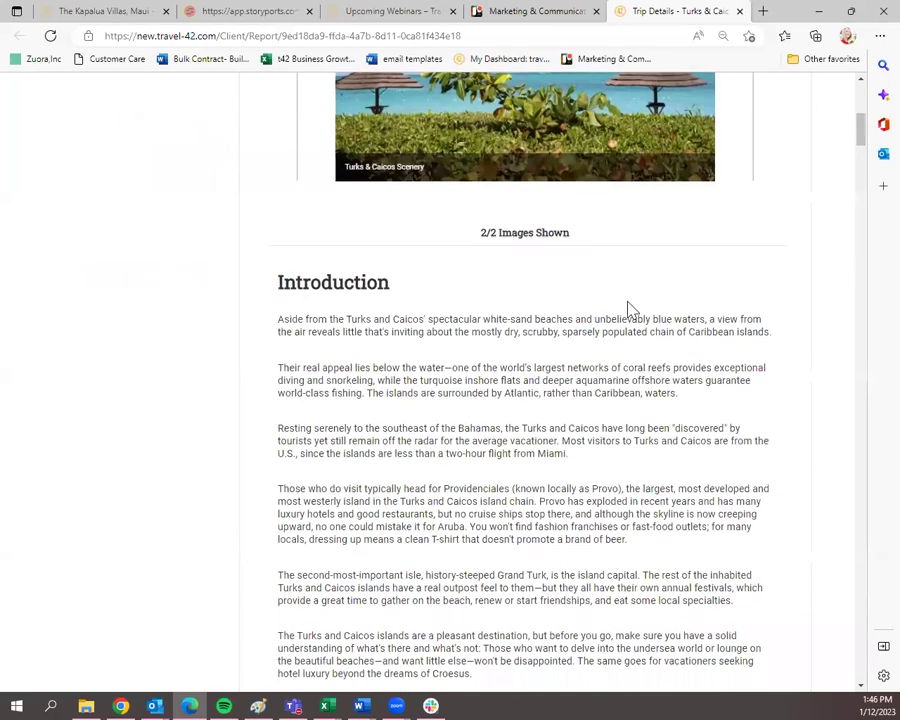
{"action": "scroll", "coordinate": [628, 306], "scroll_direction": "up", "scroll_amount": 5}
{"action": "left_click", "coordinate": [783, 161]}
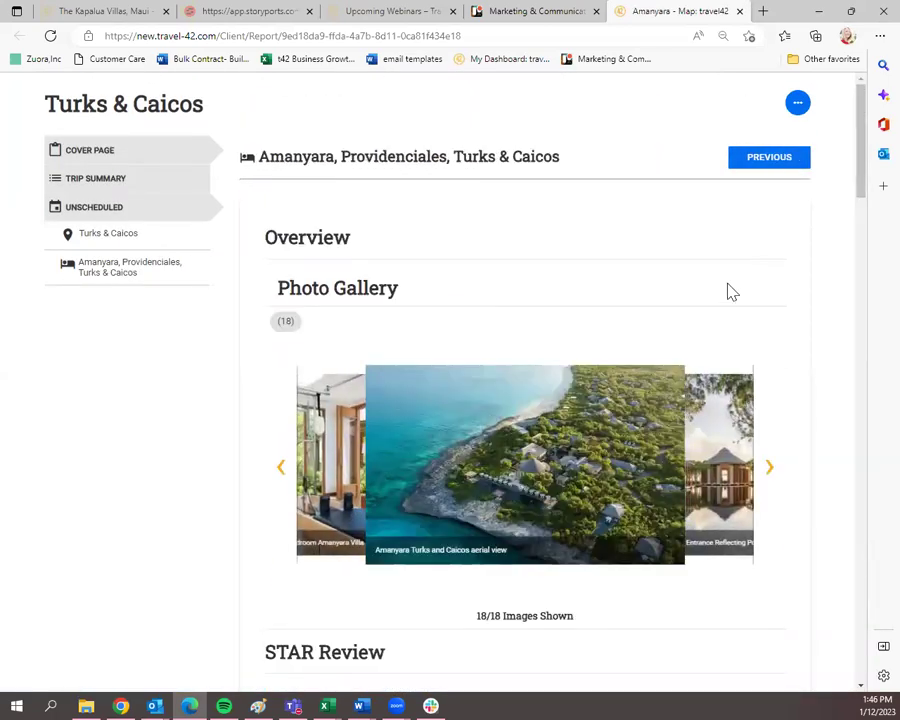
{"action": "left_click", "coordinate": [799, 105]}
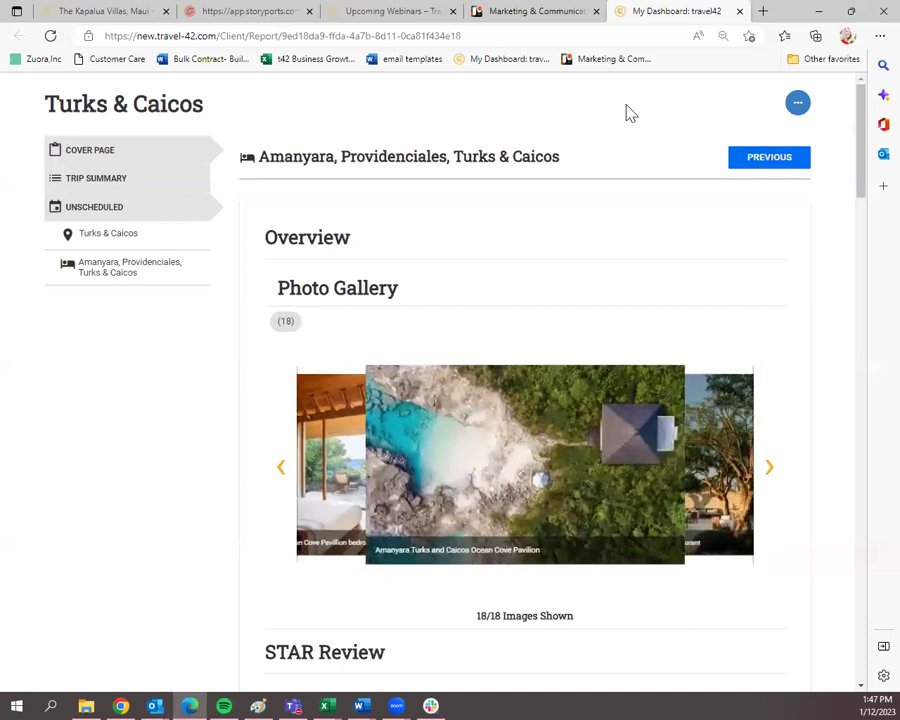
{"action": "left_click", "coordinate": [819, 12]}
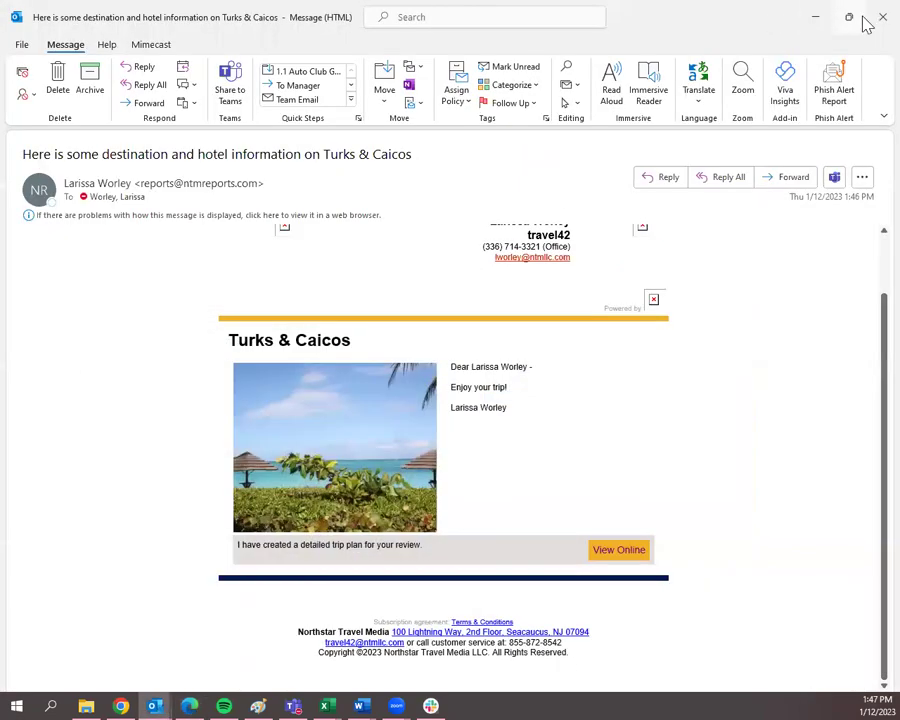
Close the Turks & Caicos message window and scroll back up the dashboard.
{"action": "left_click", "coordinate": [881, 16]}
{"action": "scroll", "coordinate": [551, 306], "scroll_direction": "up", "scroll_amount": 2}
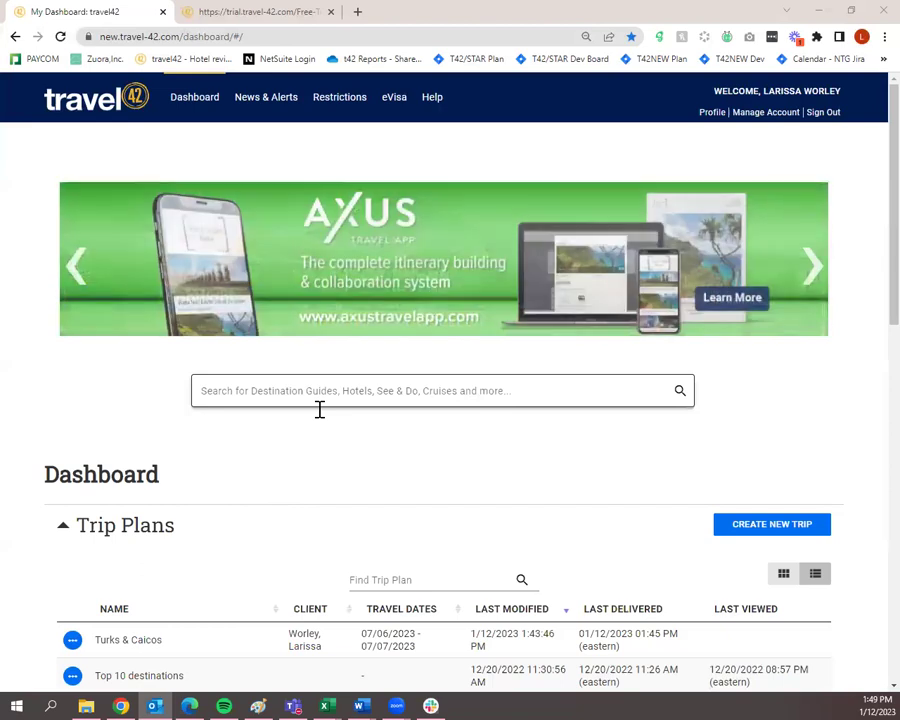
Search for 'jamaica' and open the Jamaica destination guide.
{"action": "left_click", "coordinate": [328, 390]}
{"action": "type", "text": "jamaica"}
{"action": "key", "text": "Return"}
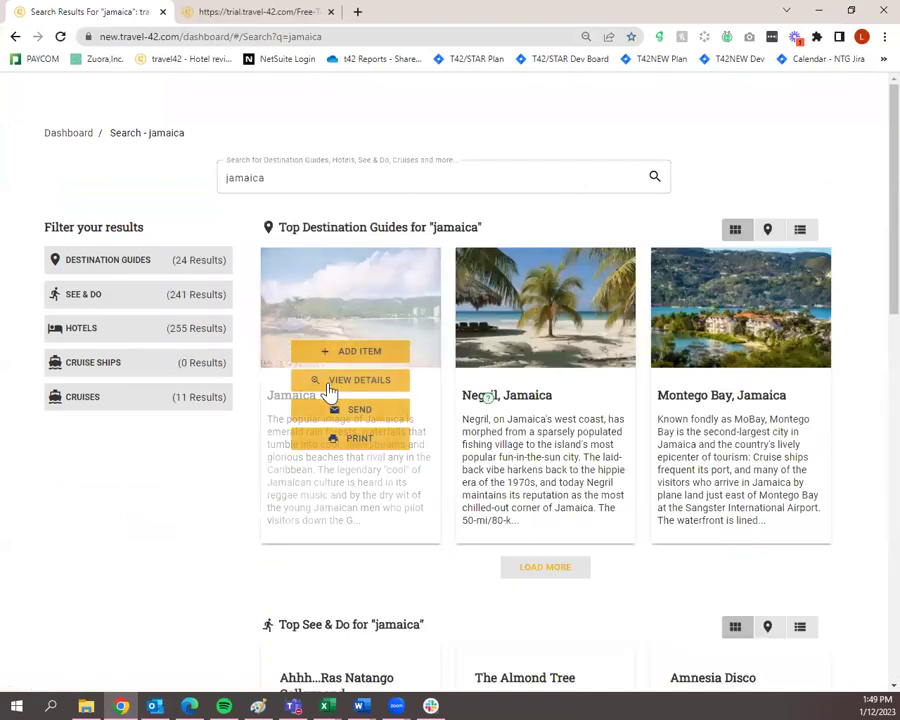
{"action": "left_click", "coordinate": [342, 379]}
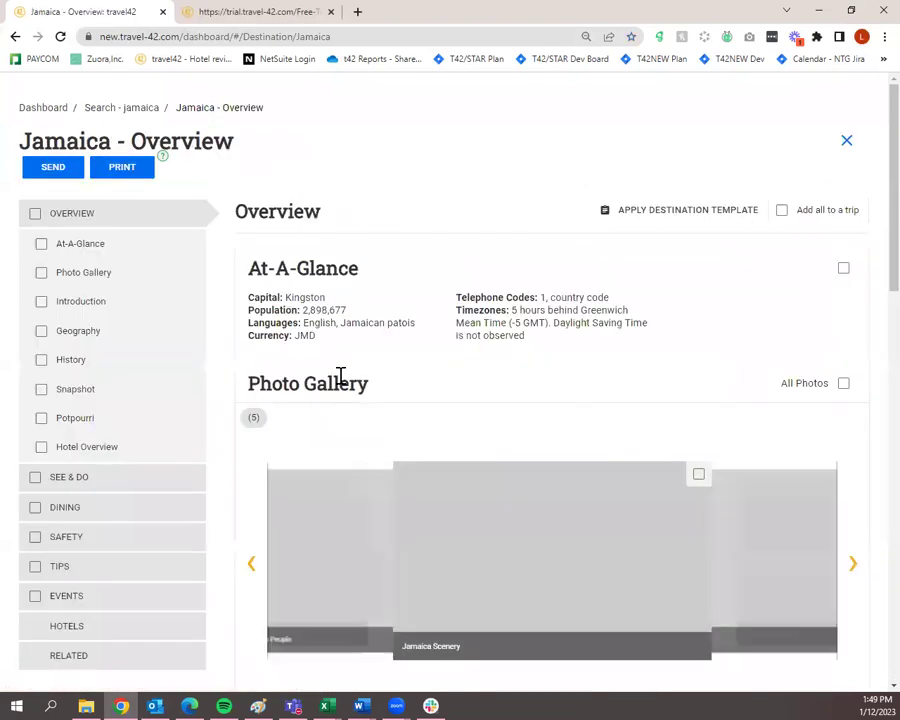
Show the guide's Jamaica hotels list and load more hotels.
{"action": "scroll", "coordinate": [241, 470], "scroll_direction": "down", "scroll_amount": 2}
{"action": "left_click", "coordinate": [140, 488]}
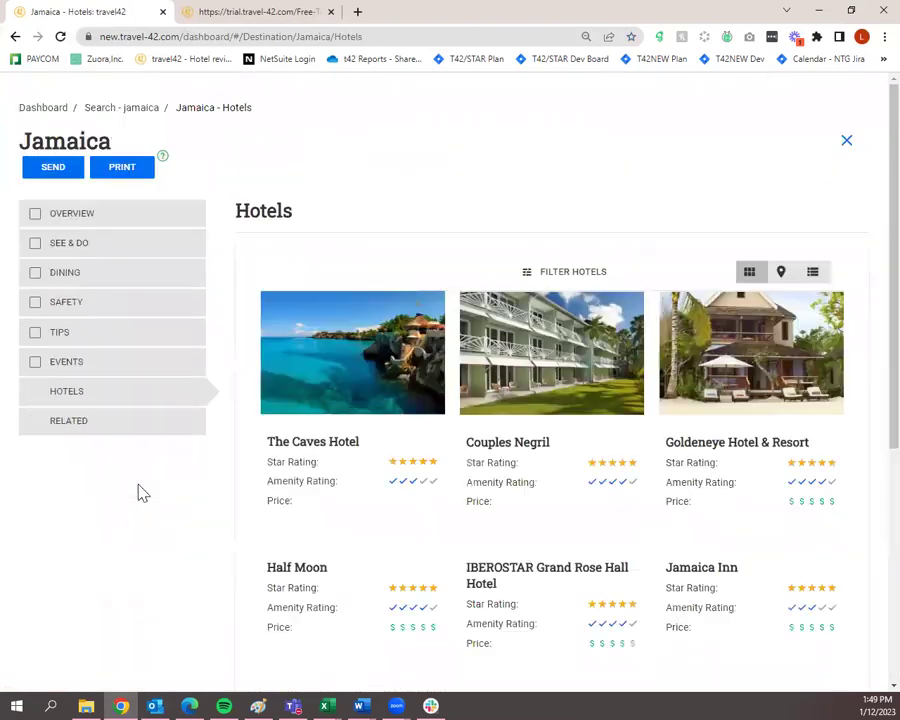
{"action": "scroll", "coordinate": [381, 542], "scroll_direction": "down", "scroll_amount": 7}
{"action": "left_click", "coordinate": [532, 584]}
{"action": "scroll", "coordinate": [545, 577], "scroll_direction": "down", "scroll_amount": 3}
{"action": "scroll", "coordinate": [545, 577], "scroll_direction": "up", "scroll_amount": 10}
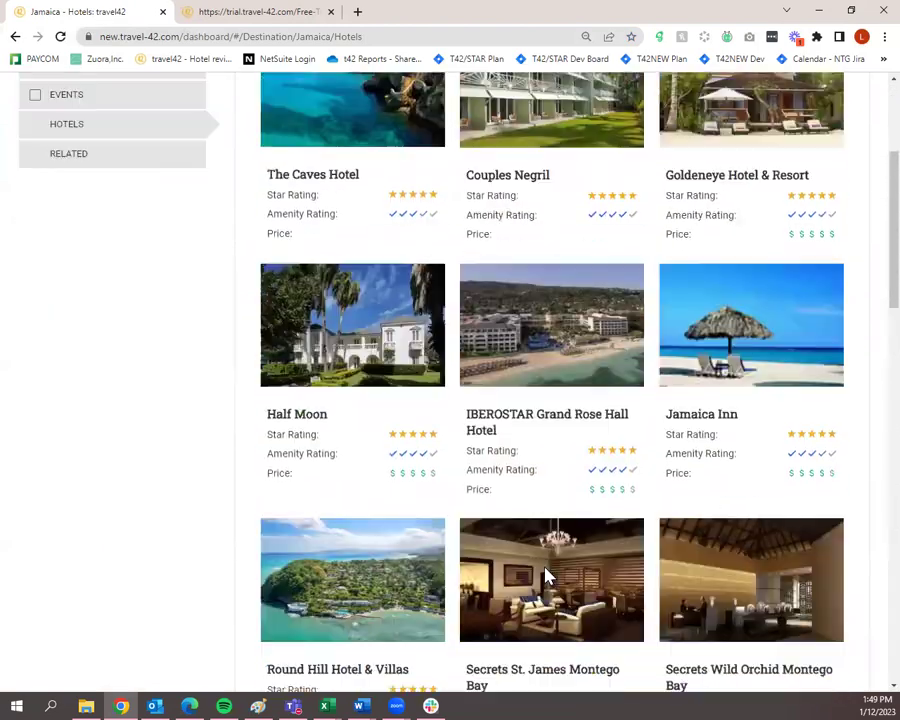
Try the hotel filter by First Letter, close it unapplied, and return to the search results.
{"action": "left_click", "coordinate": [566, 270]}
{"action": "left_click", "coordinate": [344, 458]}
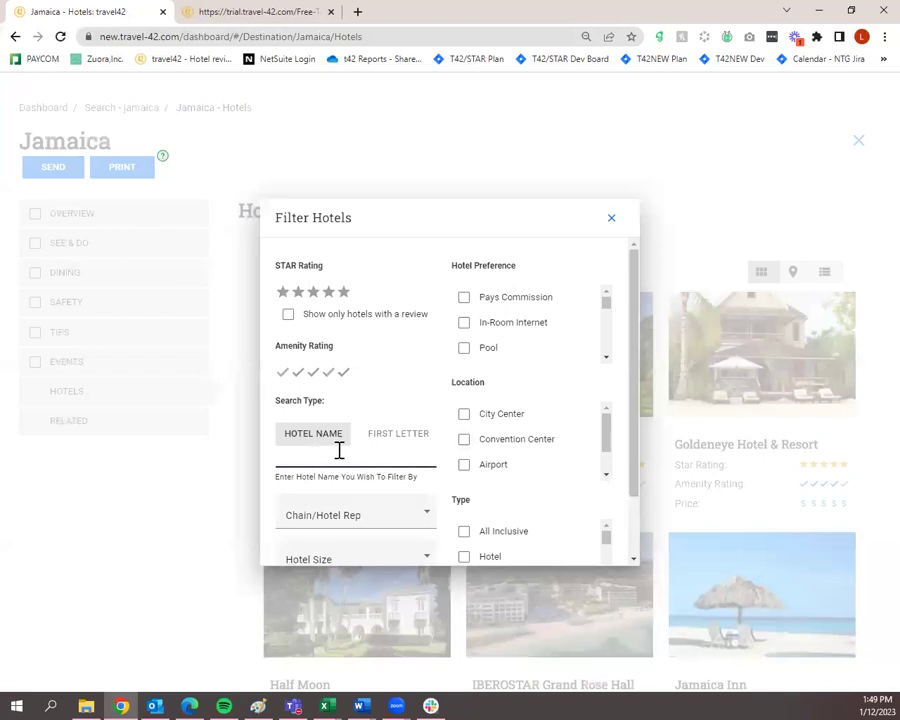
{"action": "left_click", "coordinate": [386, 441]}
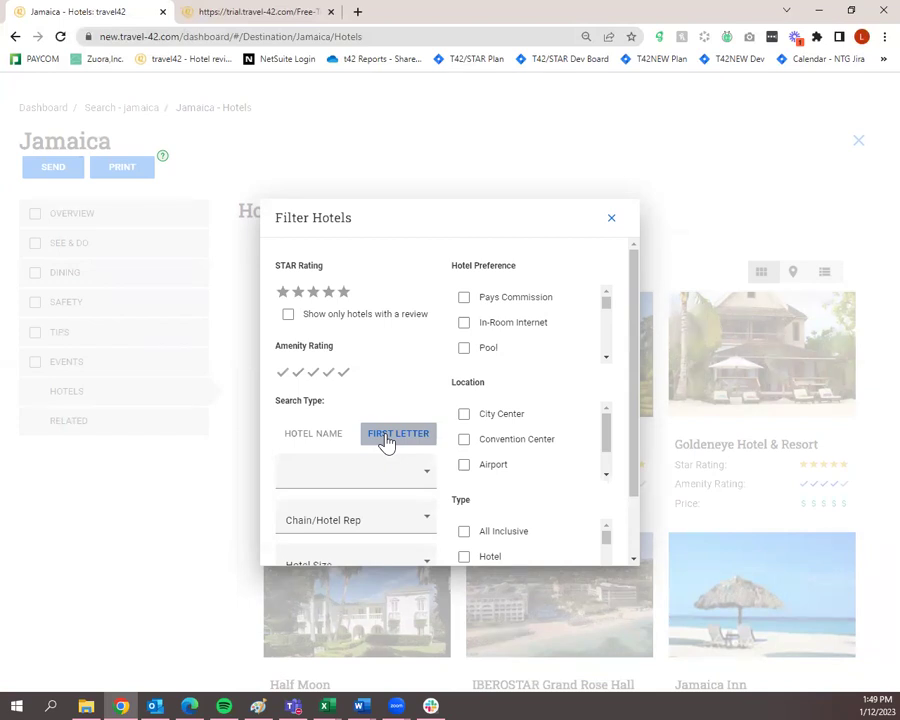
{"action": "left_click", "coordinate": [387, 462]}
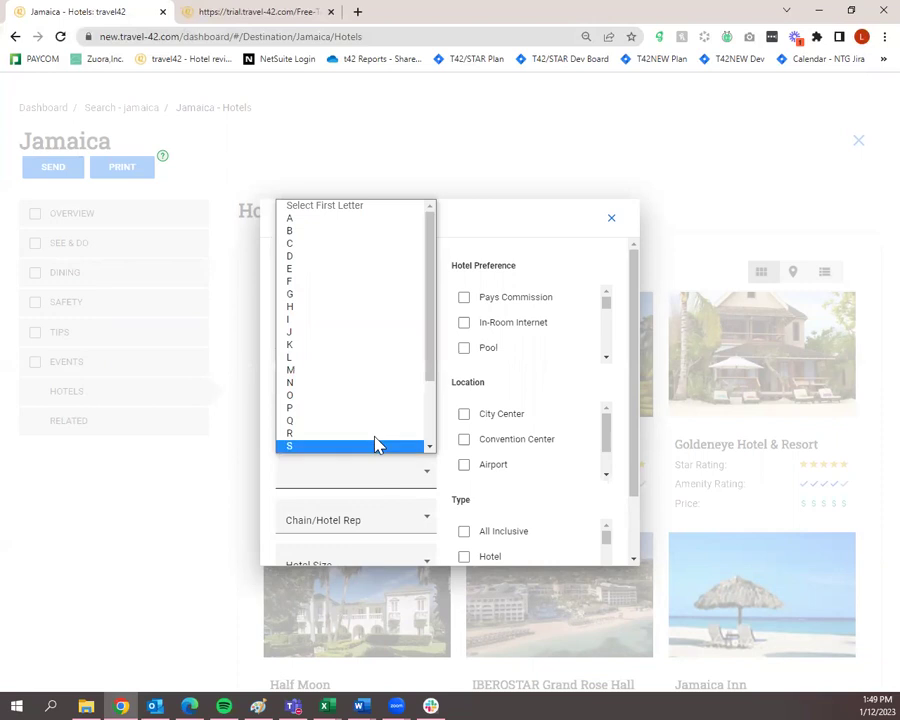
{"action": "scroll", "coordinate": [506, 474], "scroll_direction": "down", "scroll_amount": 2}
{"action": "scroll", "coordinate": [620, 520], "scroll_direction": "down", "scroll_amount": 3}
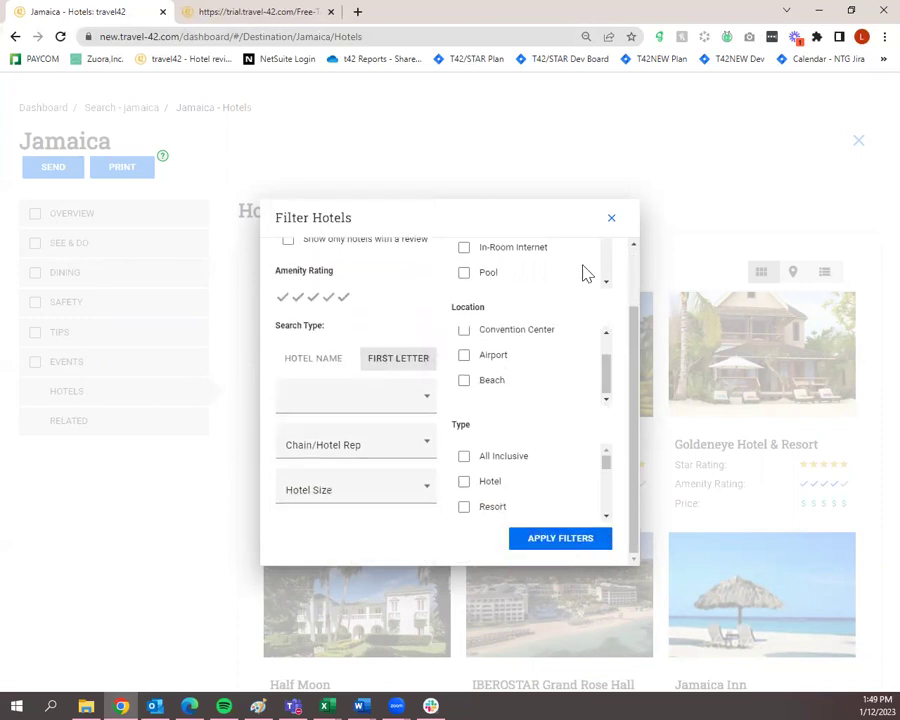
{"action": "left_click", "coordinate": [610, 219]}
{"action": "left_click", "coordinate": [155, 112]}
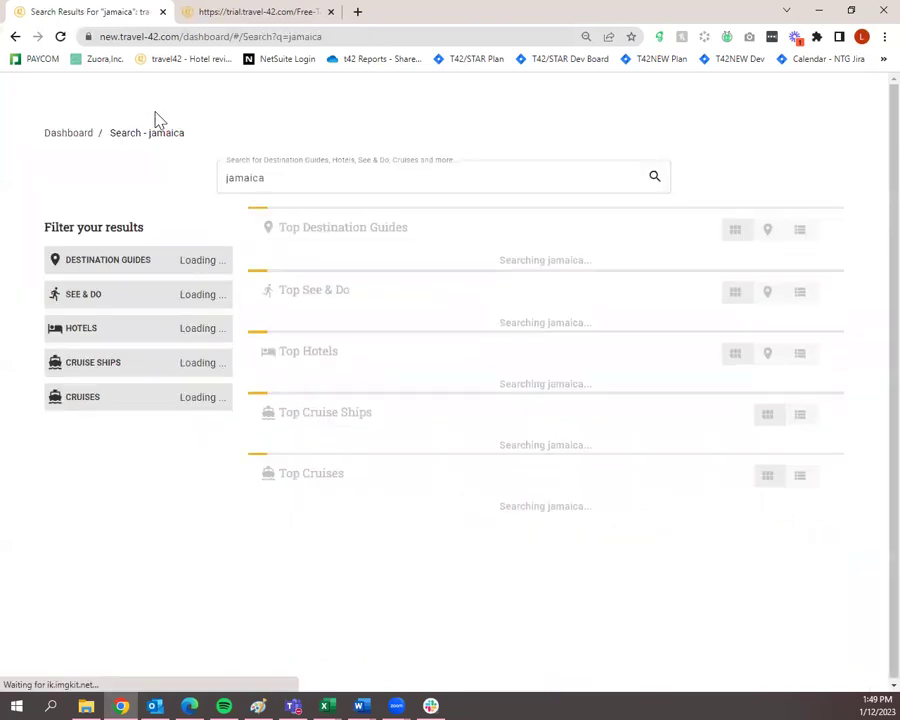
From the Dashboard, search 'couples san soucc', view the Couples Sans Souci overview, then return.
{"action": "left_click", "coordinate": [72, 136]}
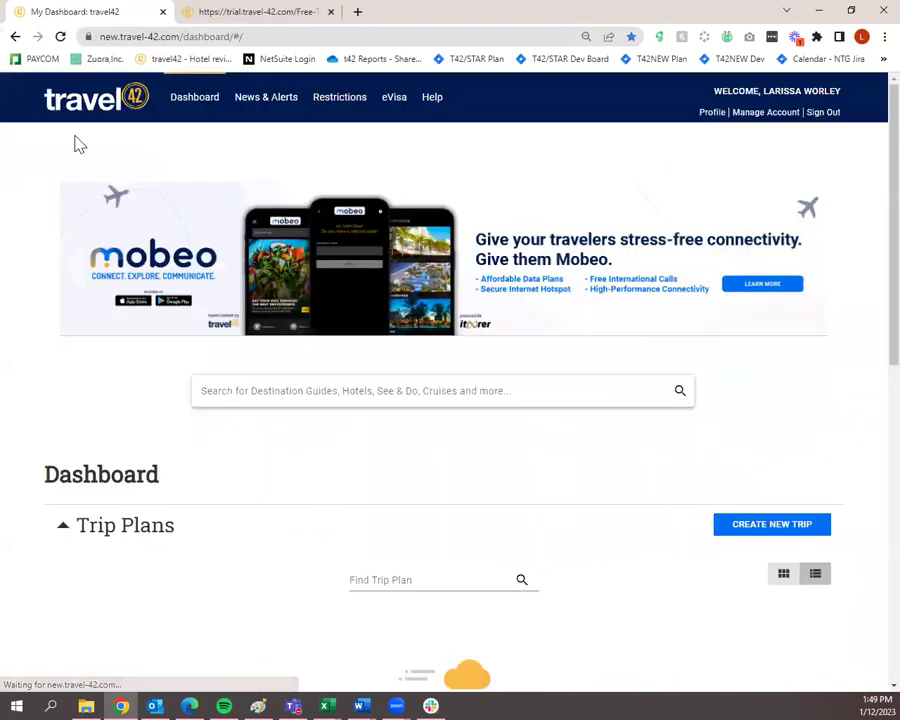
{"action": "left_click", "coordinate": [373, 386]}
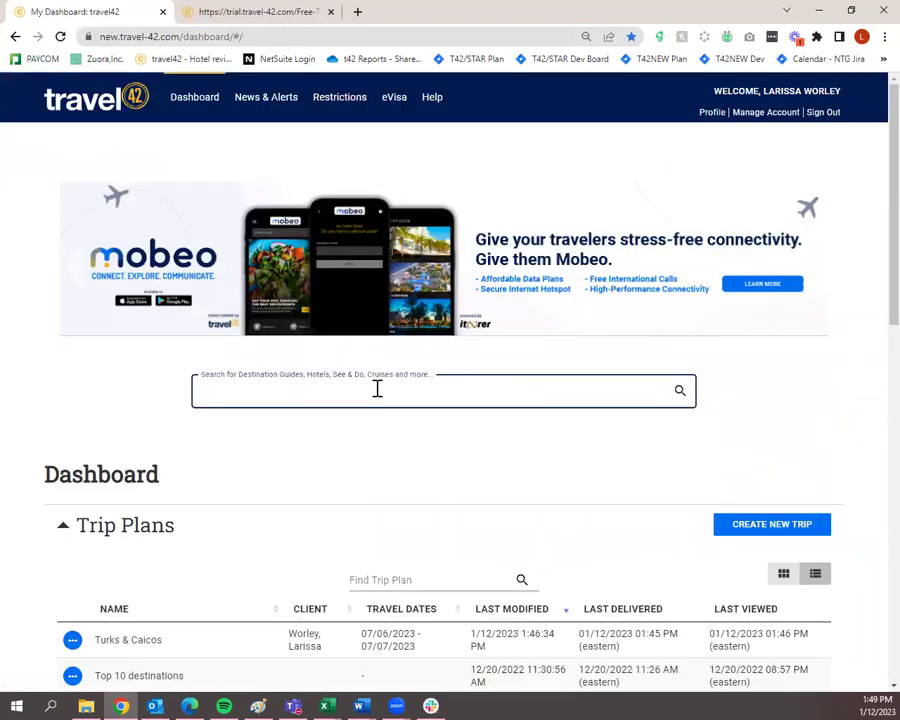
{"action": "type", "text": "couples san soucc"}
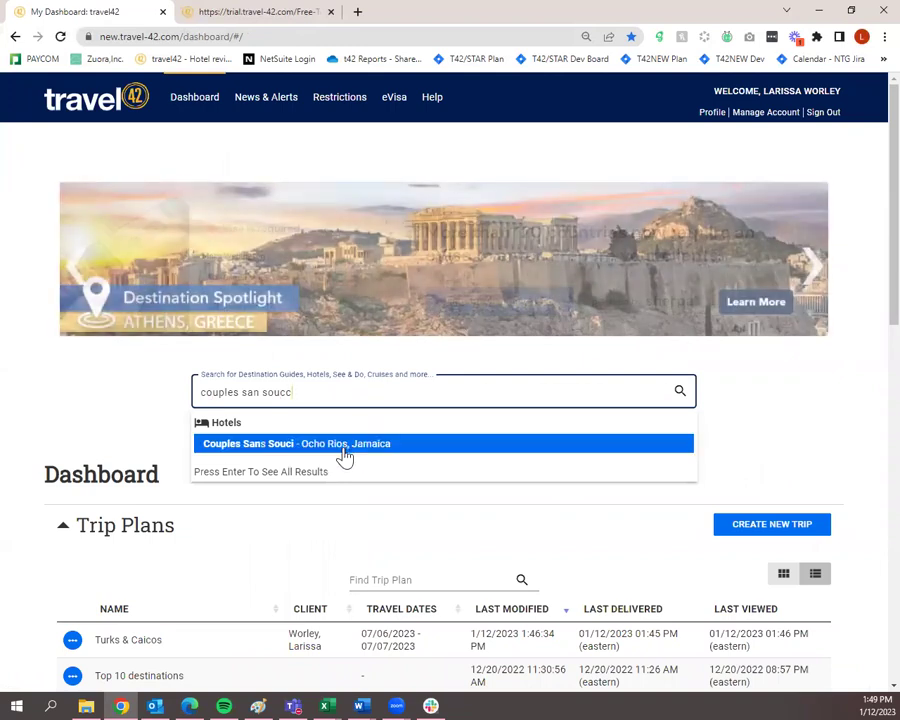
{"action": "left_click", "coordinate": [344, 452]}
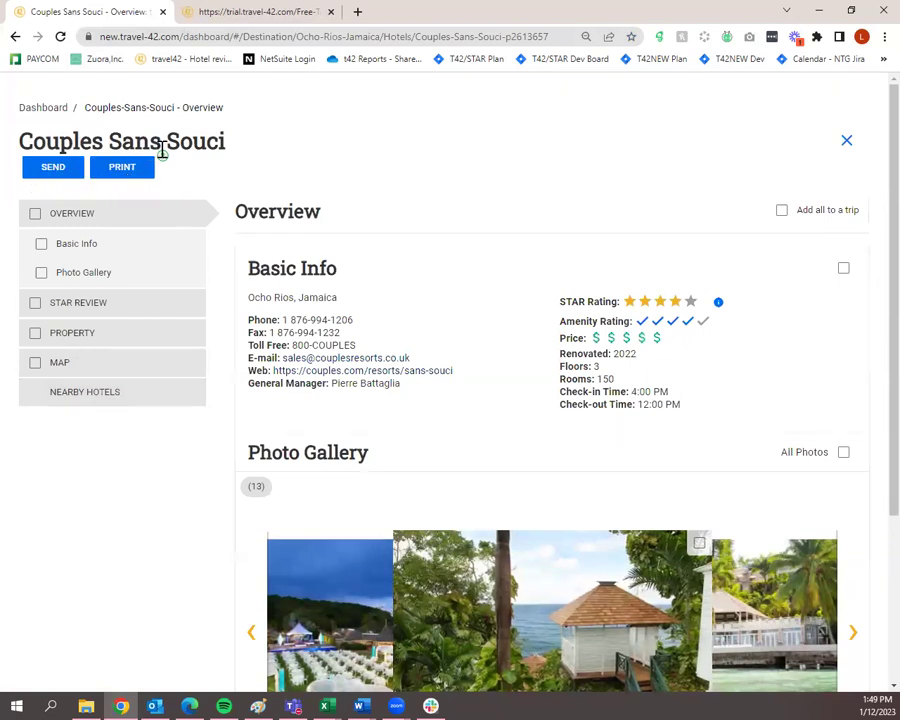
{"action": "mouse_move", "coordinate": [163, 160]}
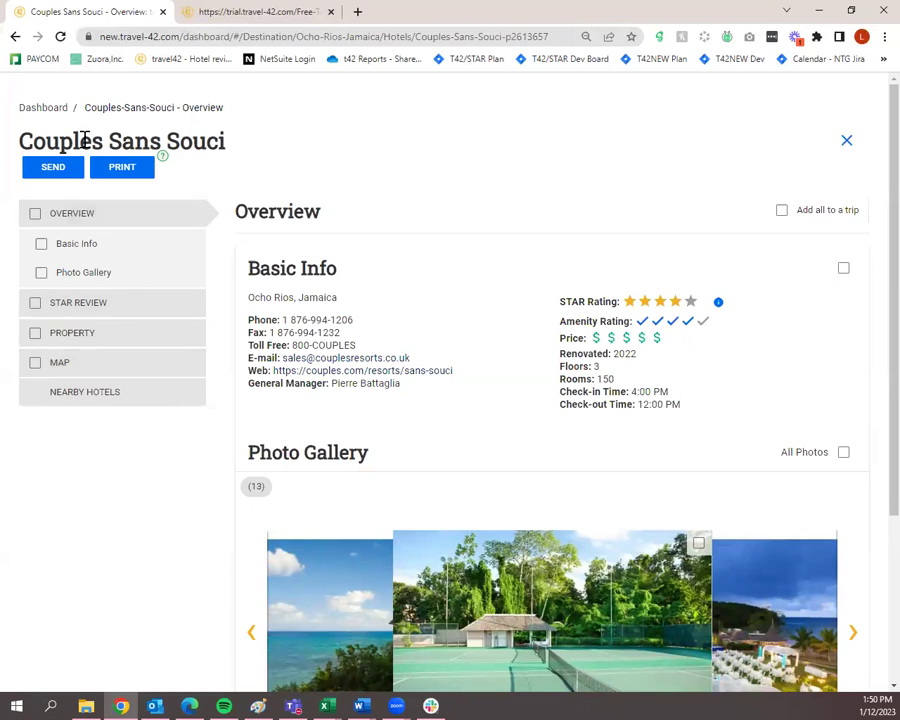
{"action": "left_click", "coordinate": [44, 107]}
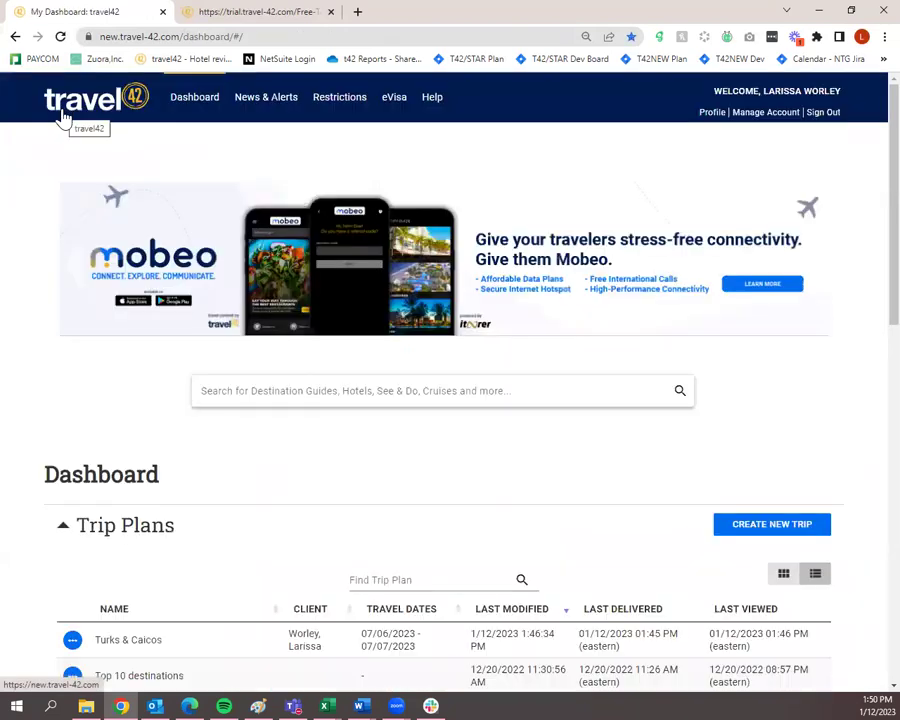
Scroll through News & Alerts' updated destinations, hotels, travel alerts and TravelAge West, Travel Weekly, Travel Pulse.
{"action": "left_click", "coordinate": [252, 112]}
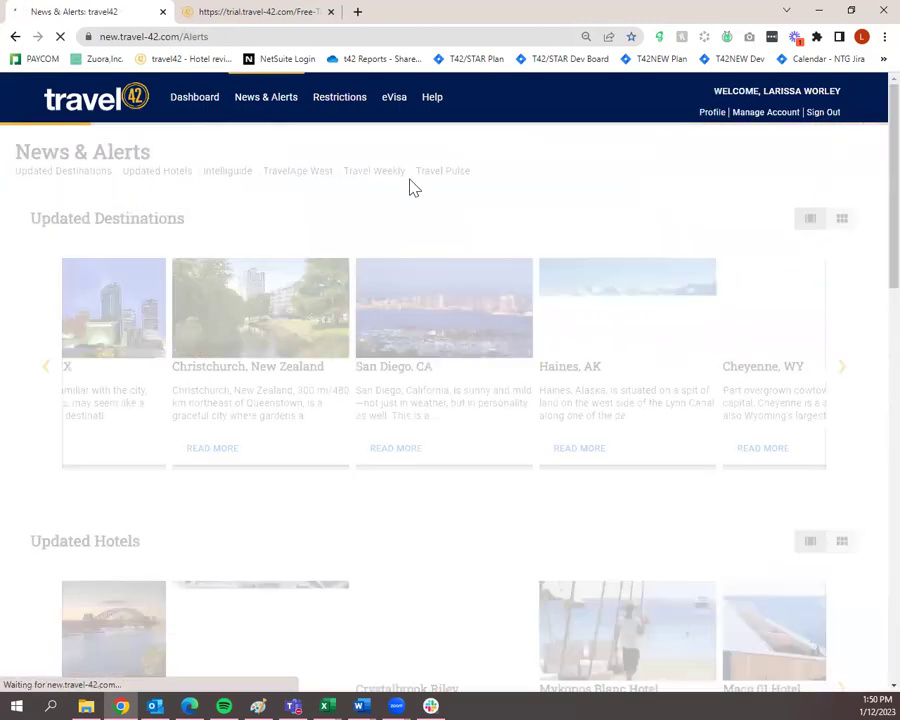
{"action": "scroll", "coordinate": [414, 188], "scroll_direction": "down", "scroll_amount": 1}
{"action": "scroll", "coordinate": [468, 246], "scroll_direction": "down", "scroll_amount": 2}
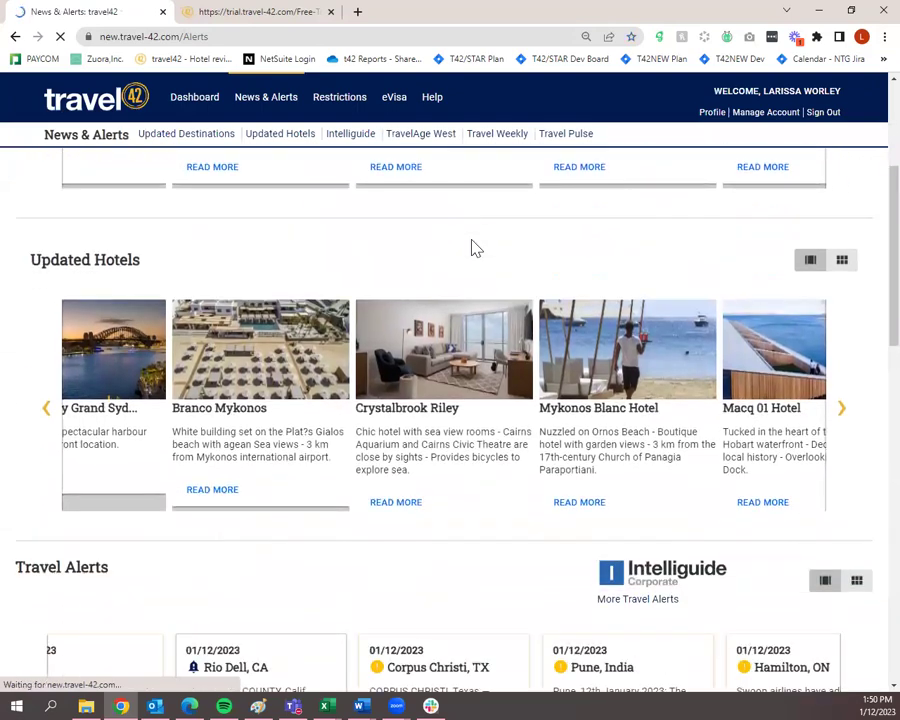
{"action": "scroll", "coordinate": [440, 275], "scroll_direction": "down", "scroll_amount": 2}
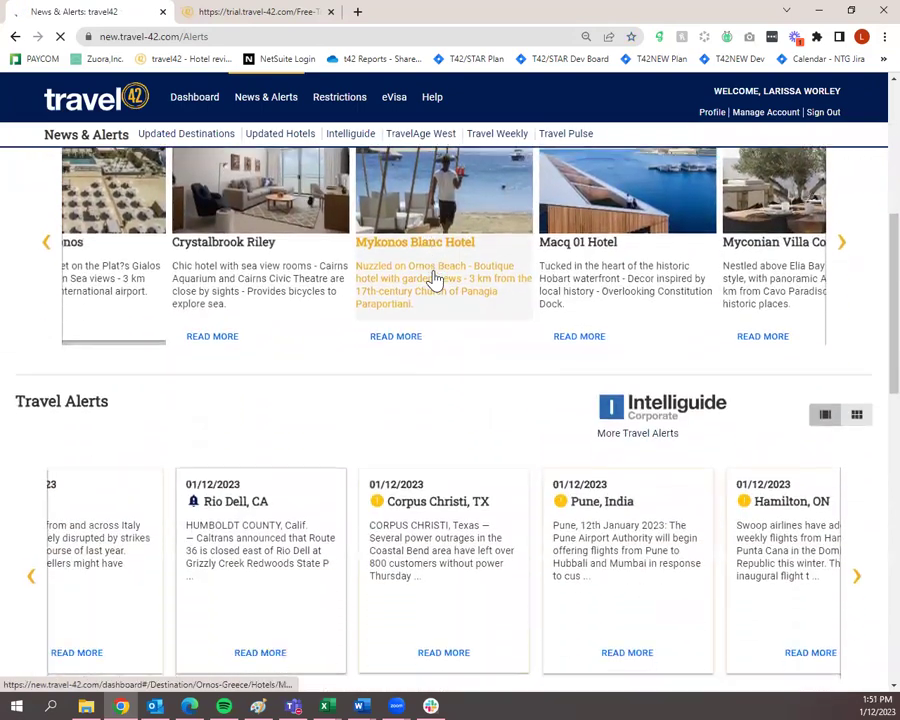
{"action": "scroll", "coordinate": [435, 278], "scroll_direction": "down", "scroll_amount": 3}
{"action": "scroll", "coordinate": [425, 290], "scroll_direction": "up", "scroll_amount": 2}
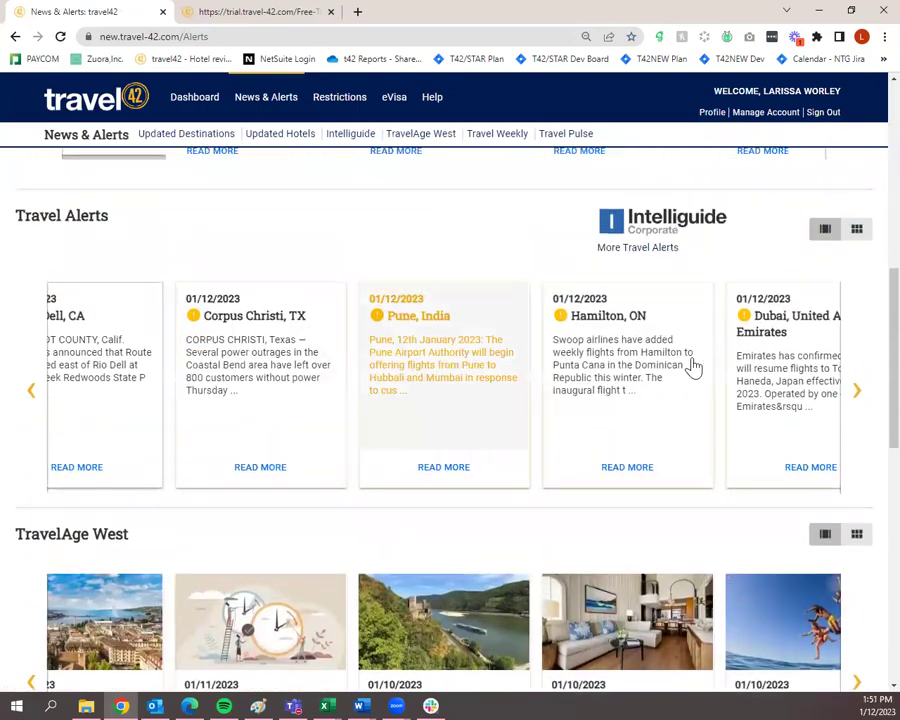
{"action": "scroll", "coordinate": [705, 345], "scroll_direction": "down", "scroll_amount": 7}
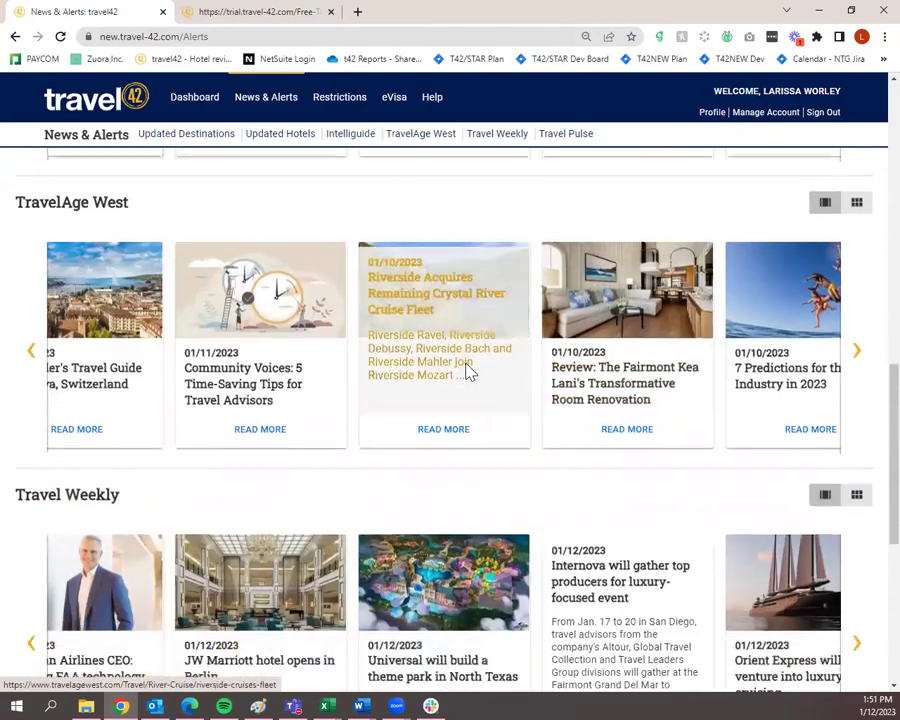
{"action": "scroll", "coordinate": [466, 371], "scroll_direction": "down", "scroll_amount": 1}
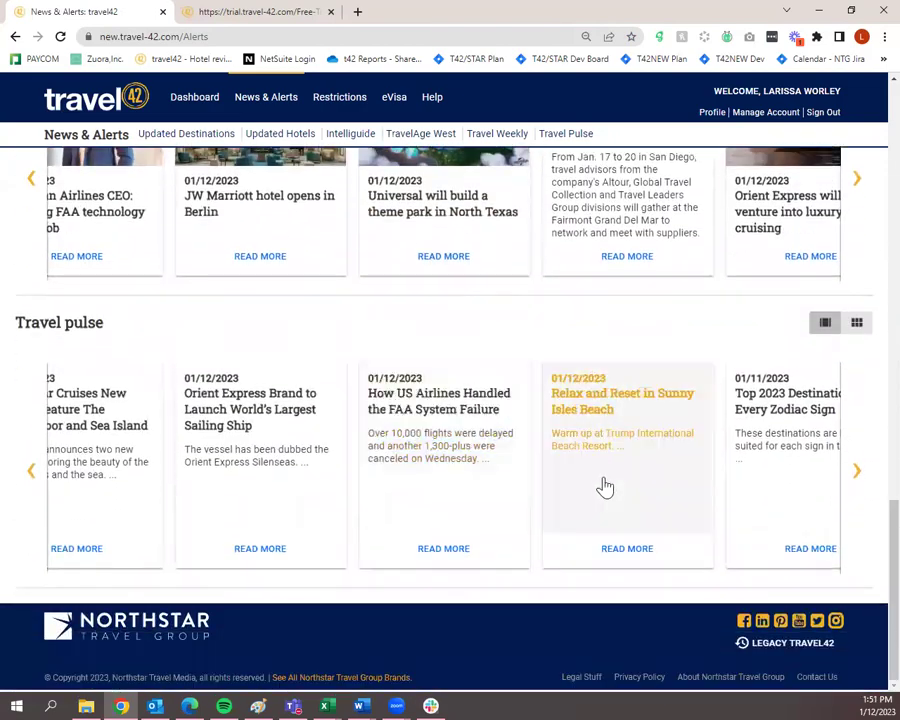
{"action": "scroll", "coordinate": [600, 470], "scroll_direction": "up", "scroll_amount": 7}
{"action": "scroll", "coordinate": [600, 440], "scroll_direction": "up", "scroll_amount": 3}
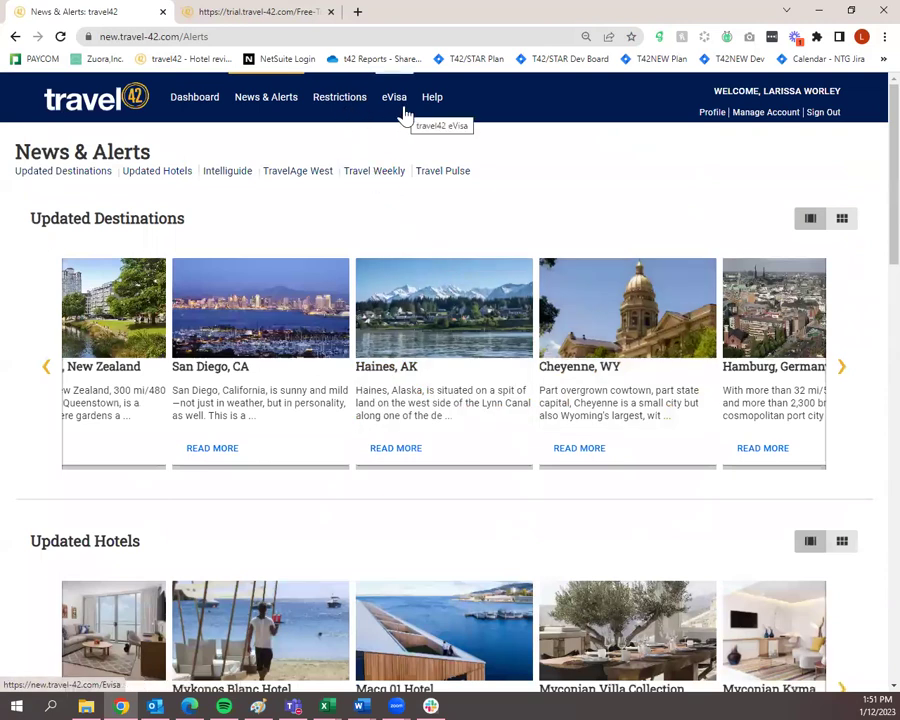
Bring up the Restrictions map and check Tanzania's status, which shows open.
{"action": "left_click", "coordinate": [362, 106]}
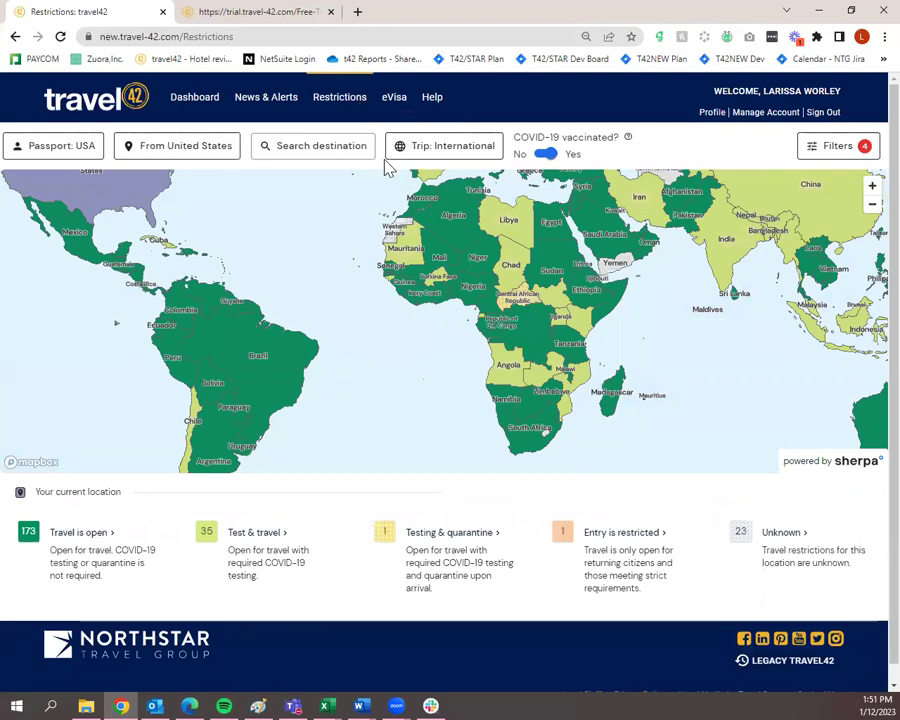
{"action": "mouse_move", "coordinate": [418, 296]}
{"action": "mouse_move", "coordinate": [558, 346]}
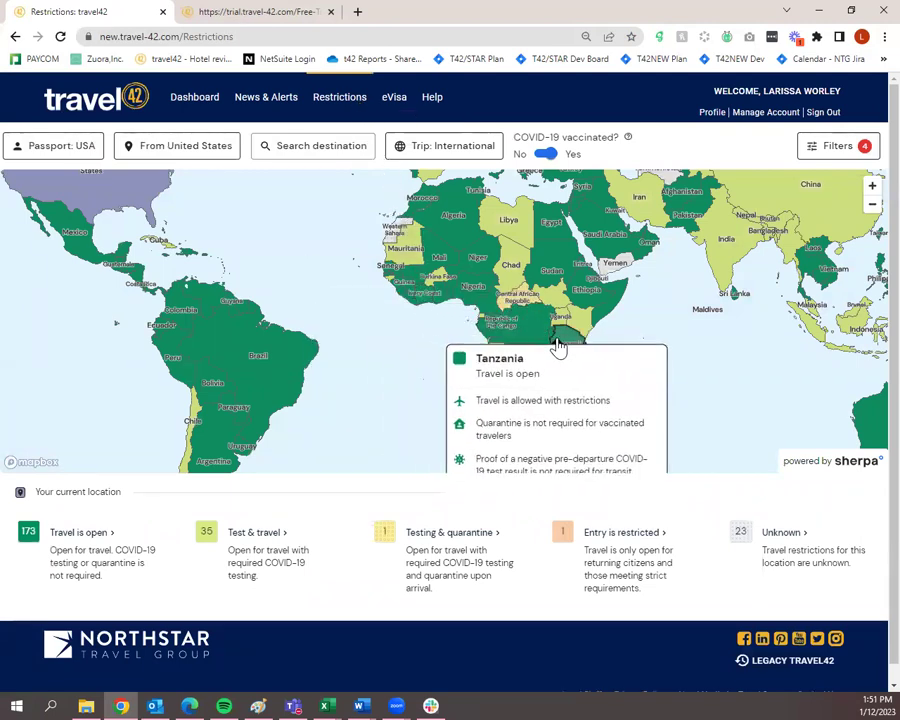